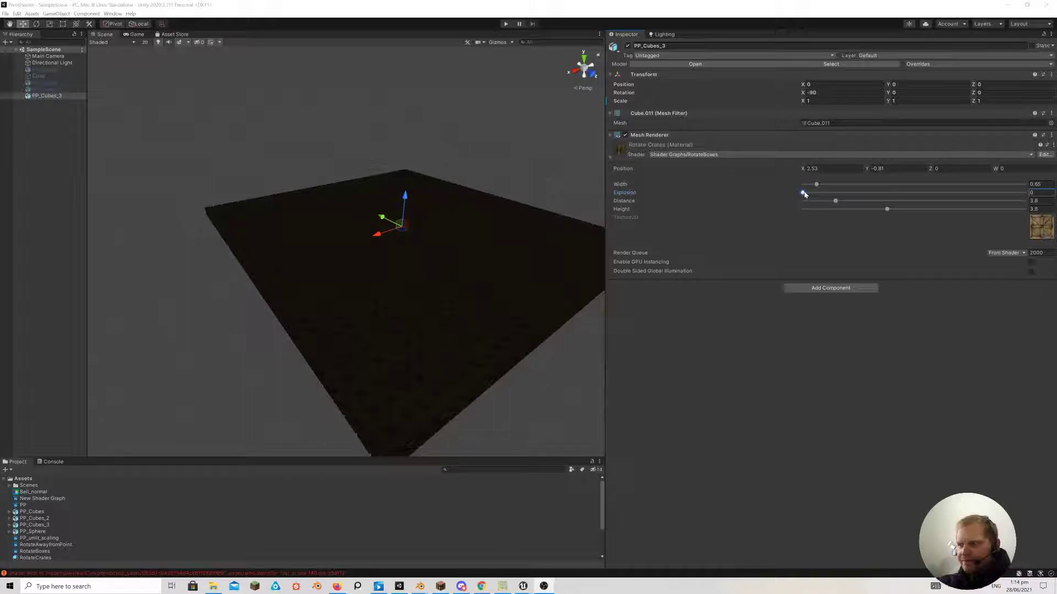
Switch to Firefox, review the destruction shader tweet and its replies, and return to Unity
click(338, 588)
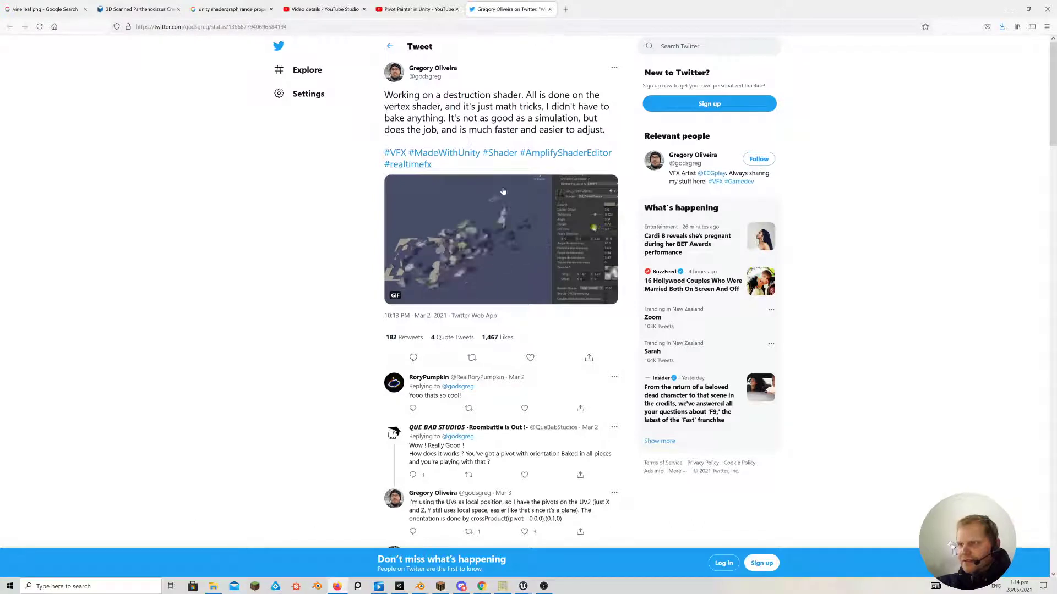
mouse_move(446, 74)
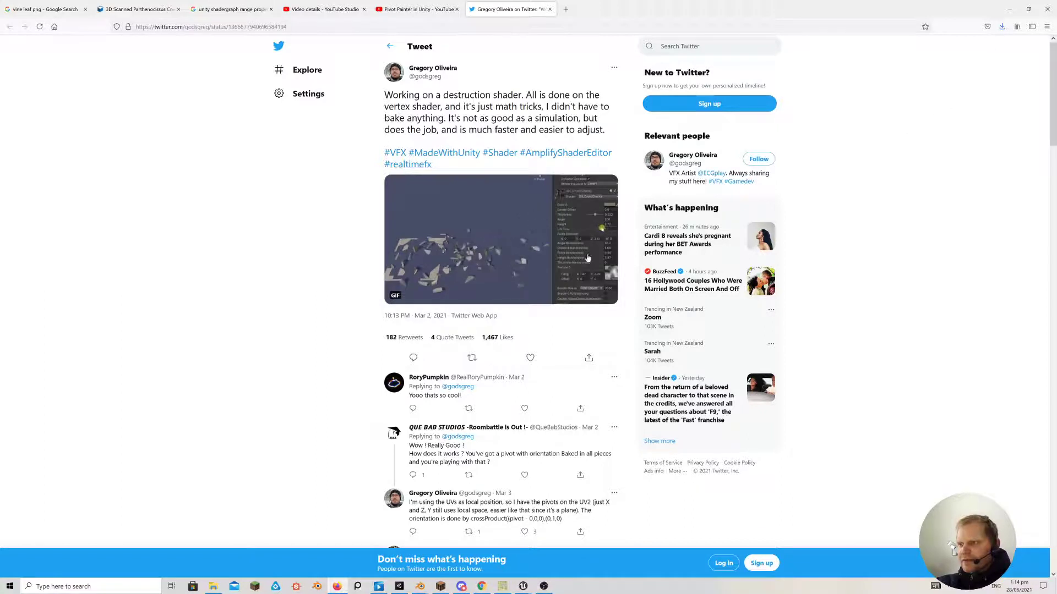
scroll(507, 261, down, 5)
scroll(508, 261, down, 3)
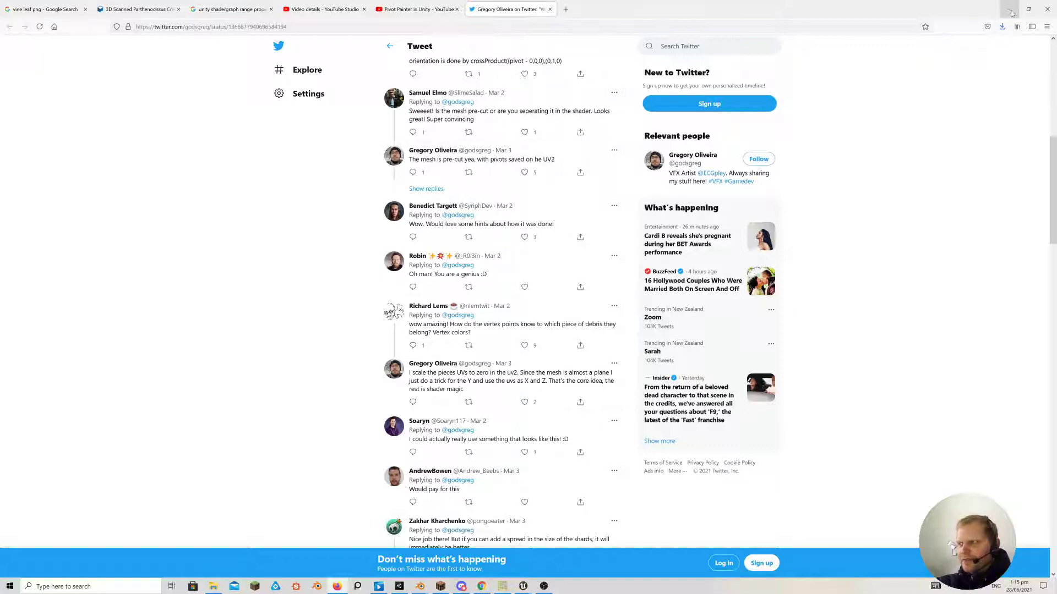
click(1012, 11)
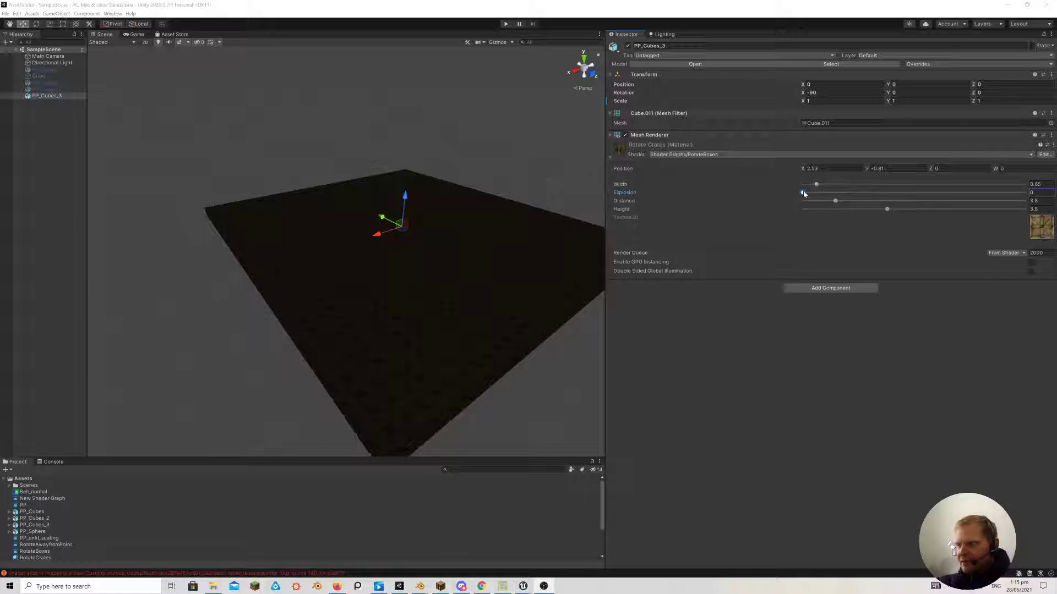
Try different Explosion amounts on the PP_Cubes_3 crate material, and set Width to 0.37, Distance to 9 and Height to 6.93
drag(802, 194, 978, 193)
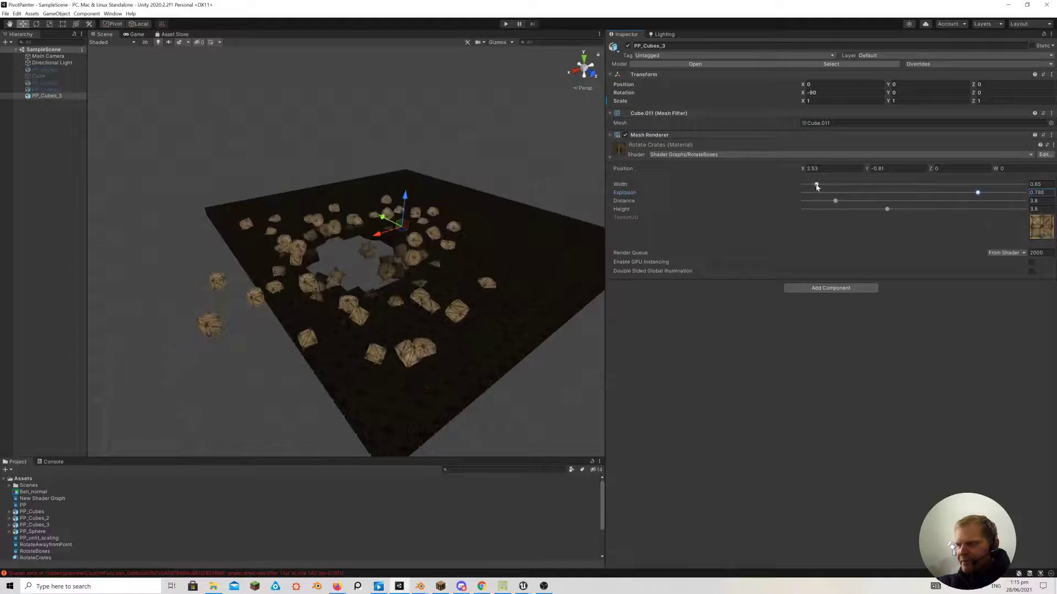
drag(817, 185, 905, 210)
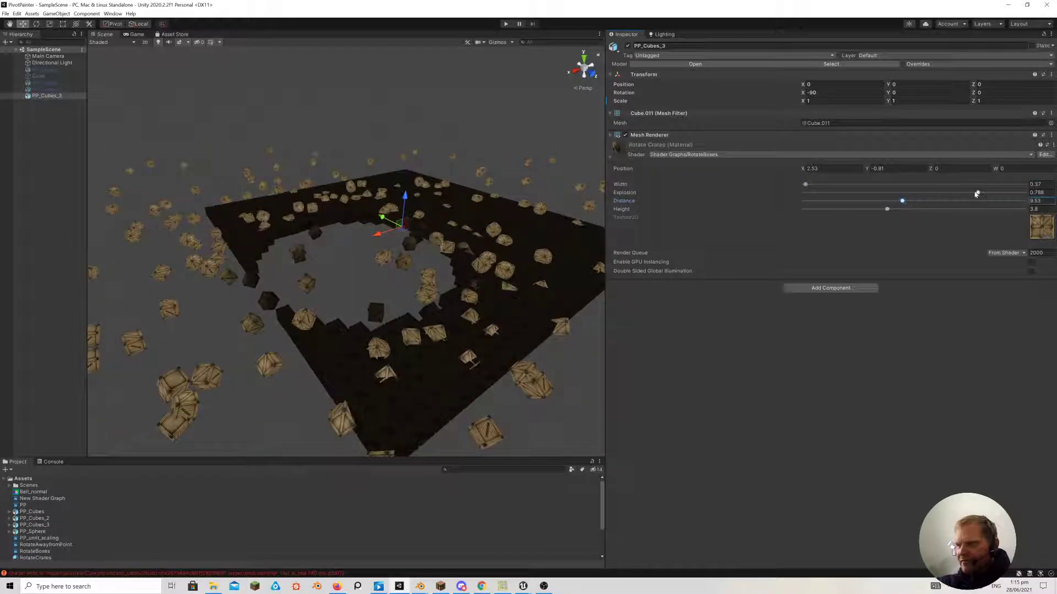
drag(977, 194, 817, 201)
drag(904, 202, 1024, 210)
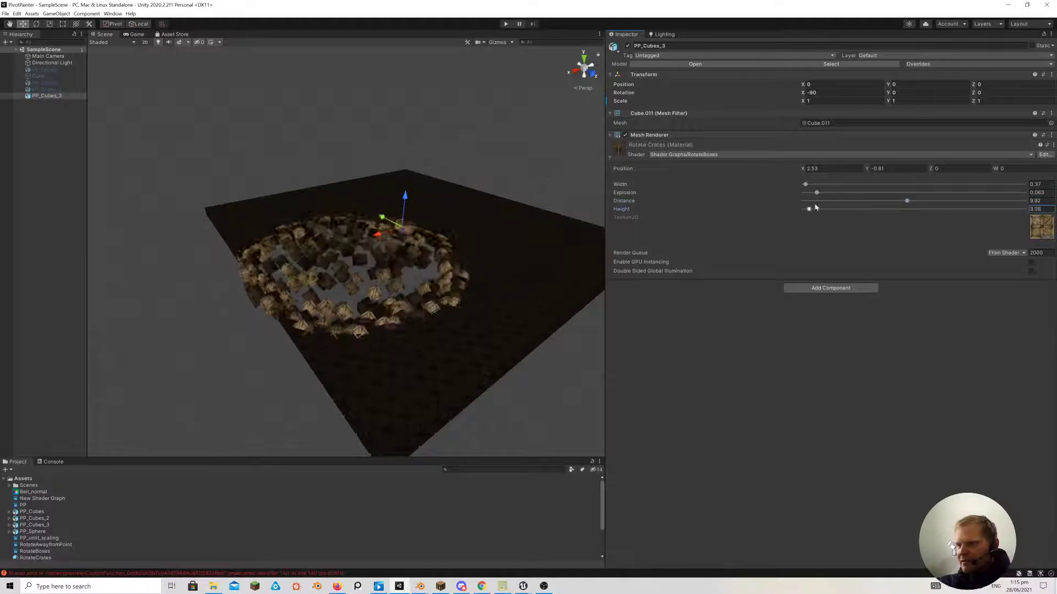
mouse_move(895, 204)
mouse_down()
mouse_move(825, 202)
mouse_move(898, 205)
mouse_up()
Set the crate material's Explosion to about 0.058 and move its effect Position to about X 0.88, Y -0.53
drag(816, 193, 850, 154)
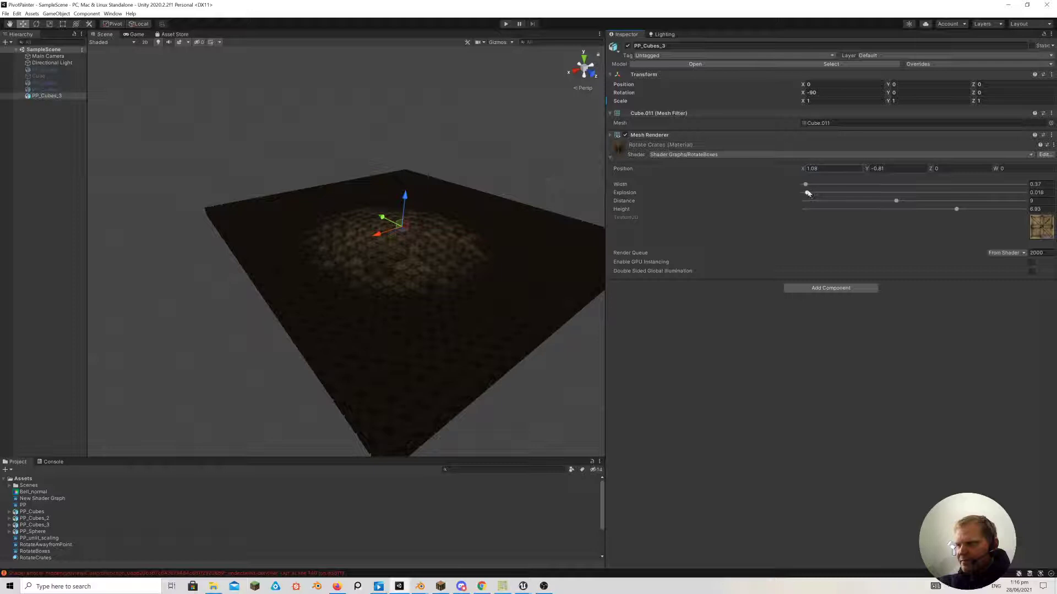
drag(808, 193, 802, 170)
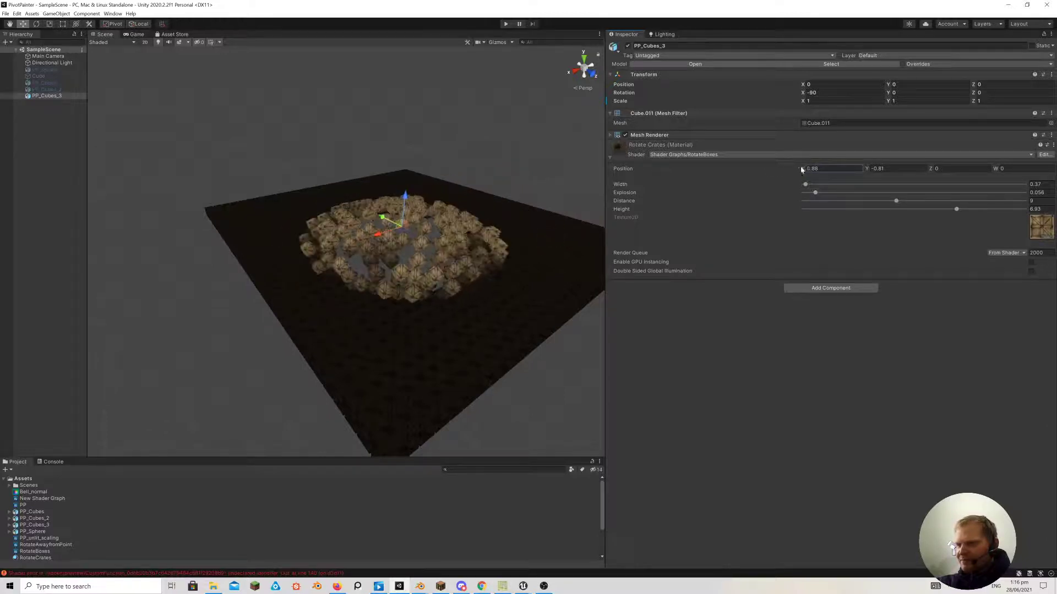
drag(867, 169, 729, 258)
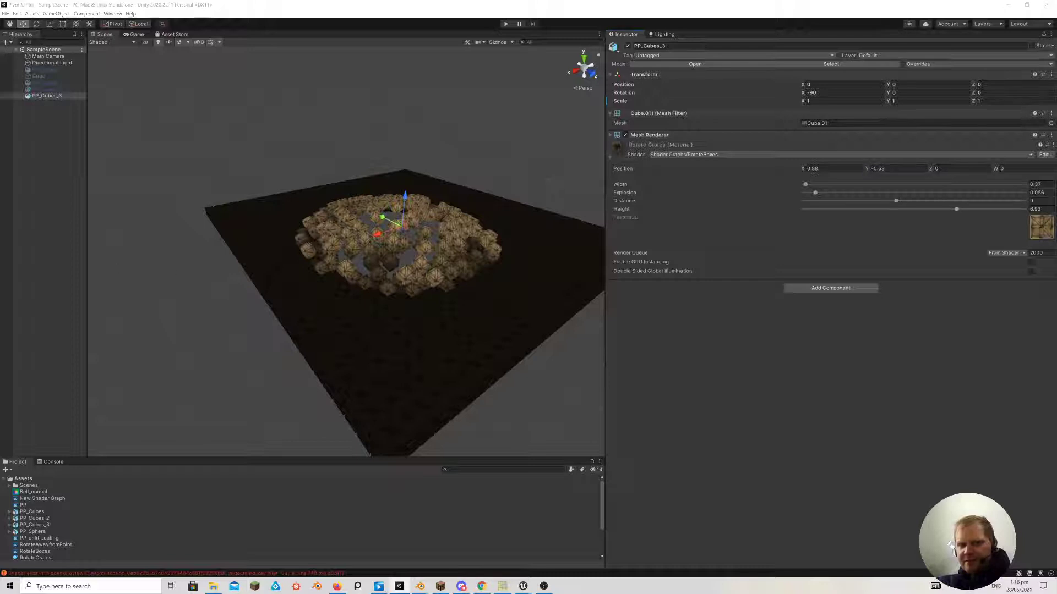
Bring the RotateBoxes shader graph window back into view and maximize it
drag(0, 294, 42, 294)
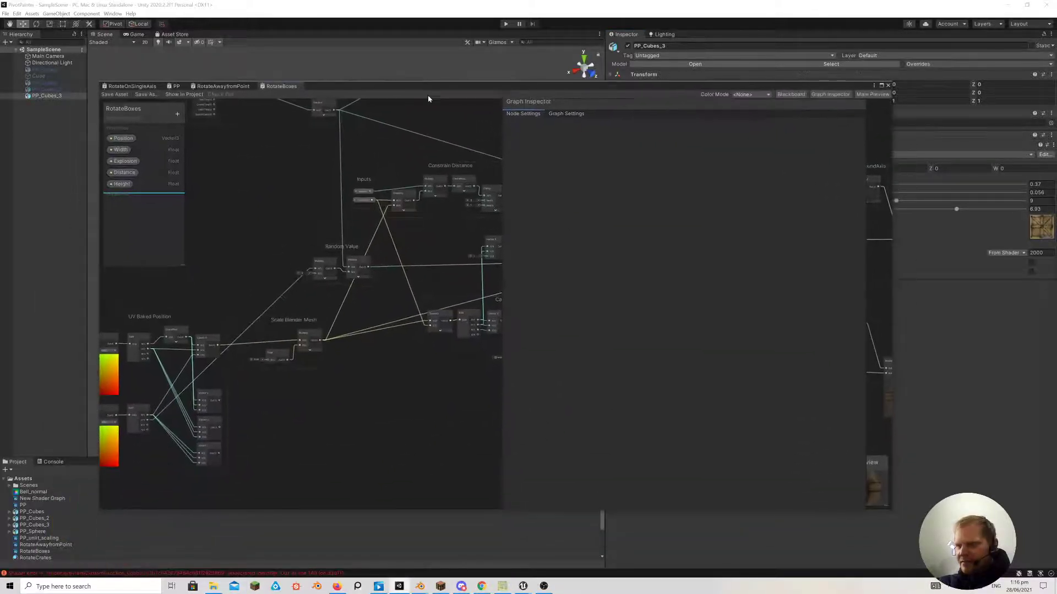
click(881, 85)
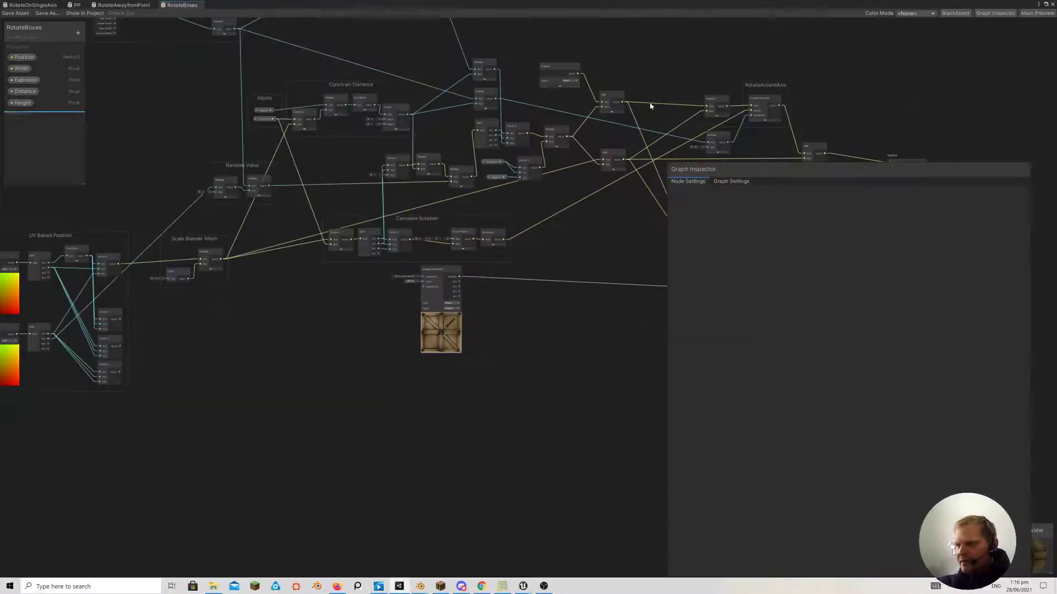
right_click(410, 143)
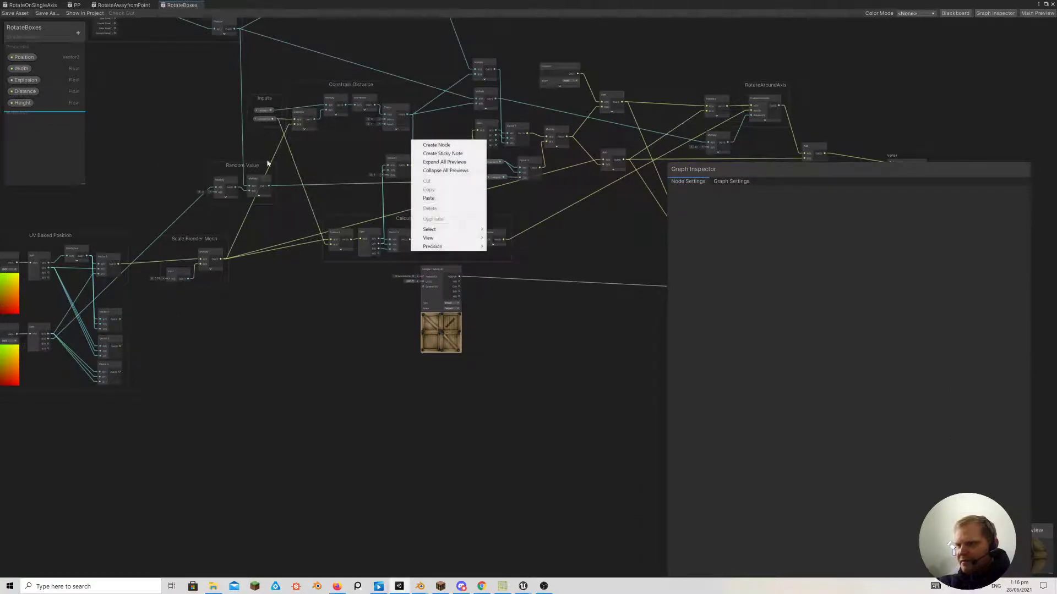
click(157, 167)
middle_drag(157, 167, 360, 188)
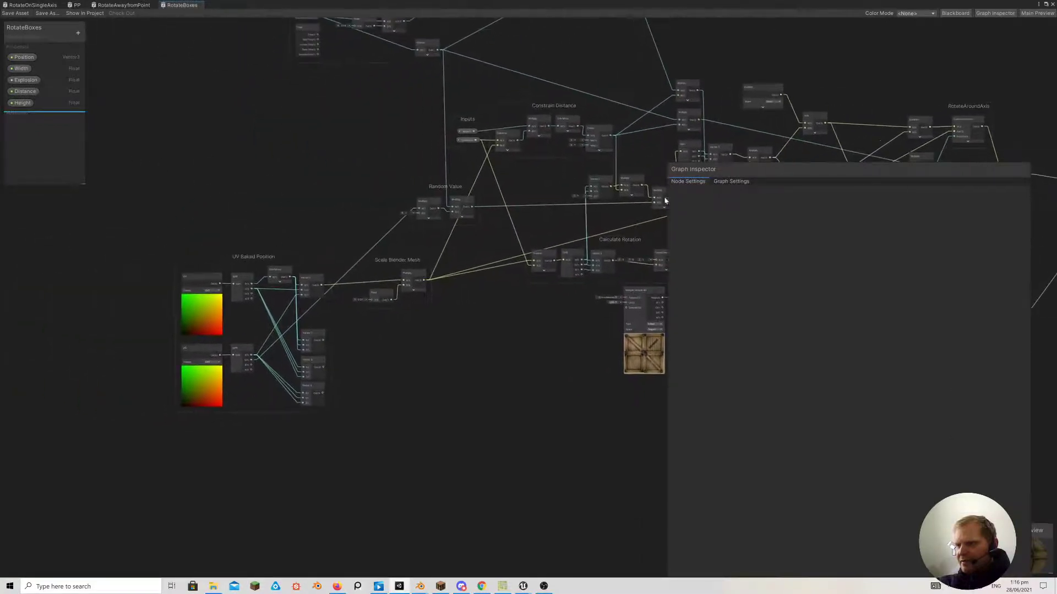
Shrink the Graph Inspector and move it clear of the main shader nodes
drag(920, 170, 1053, 121)
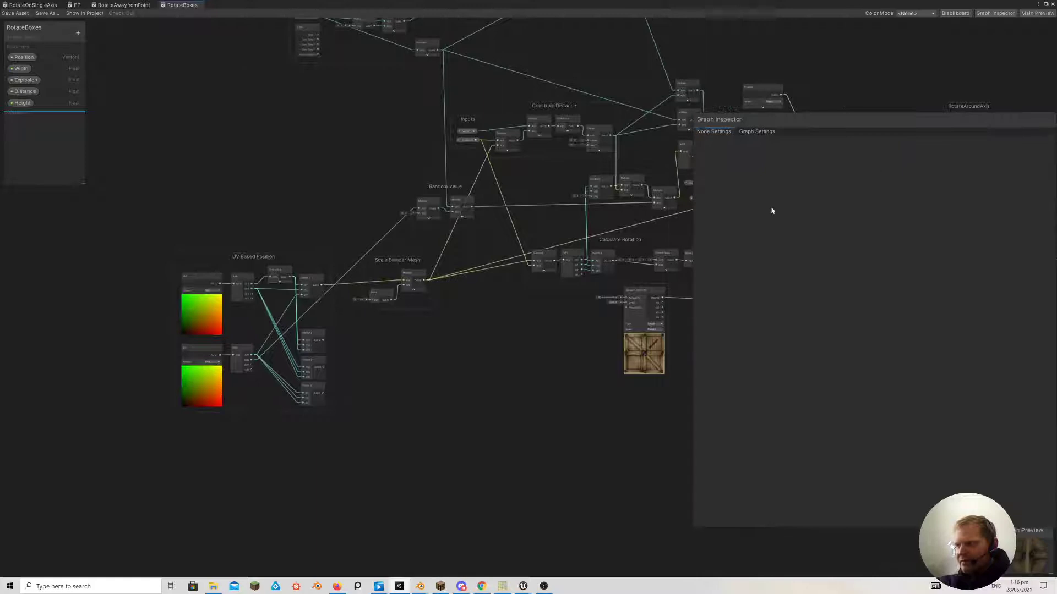
drag(692, 213, 859, 212)
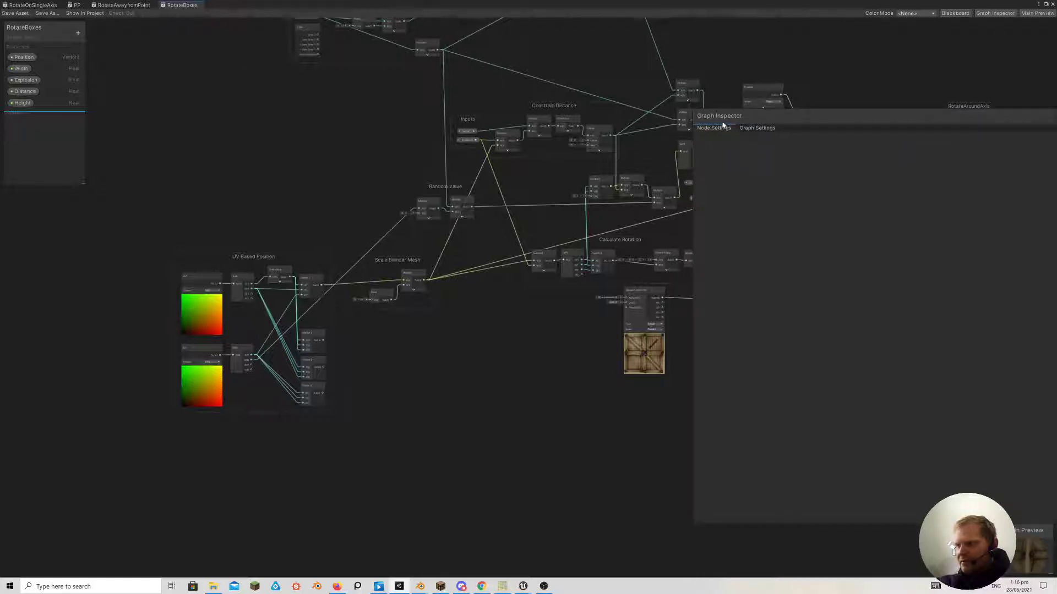
drag(721, 119, 552, 124)
drag(832, 208, 614, 183)
drag(532, 124, 949, 64)
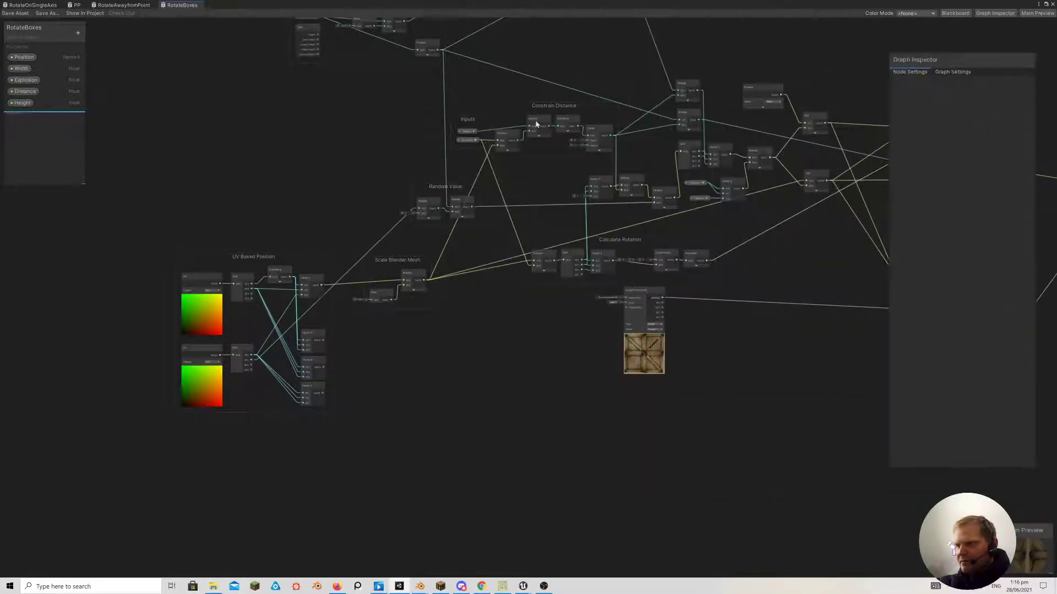
Examine how the UV2 and UV3 channels are split and combined in the UV Baked Position group
scroll(236, 251, up, 5)
scroll(270, 281, up, 1)
middle_drag(271, 283, 328, 109)
middle_drag(321, 320, 401, 315)
click(297, 218)
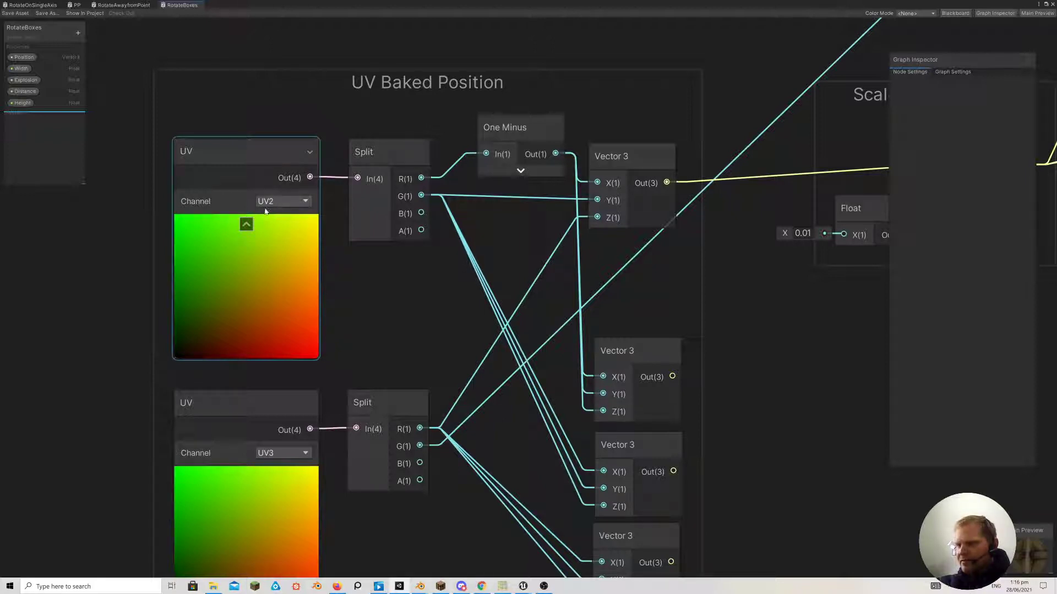
click(402, 186)
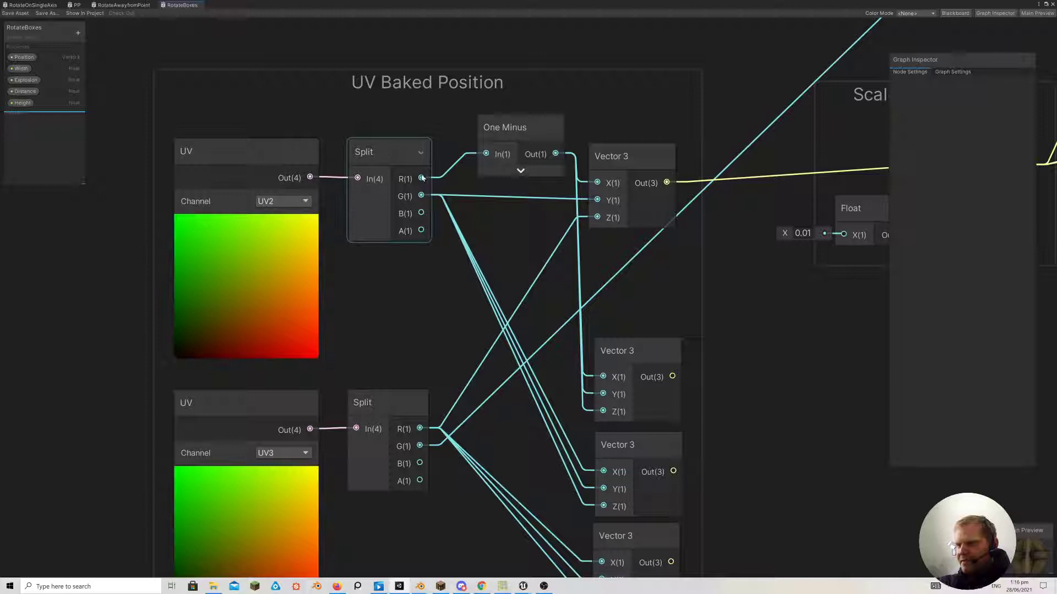
click(428, 263)
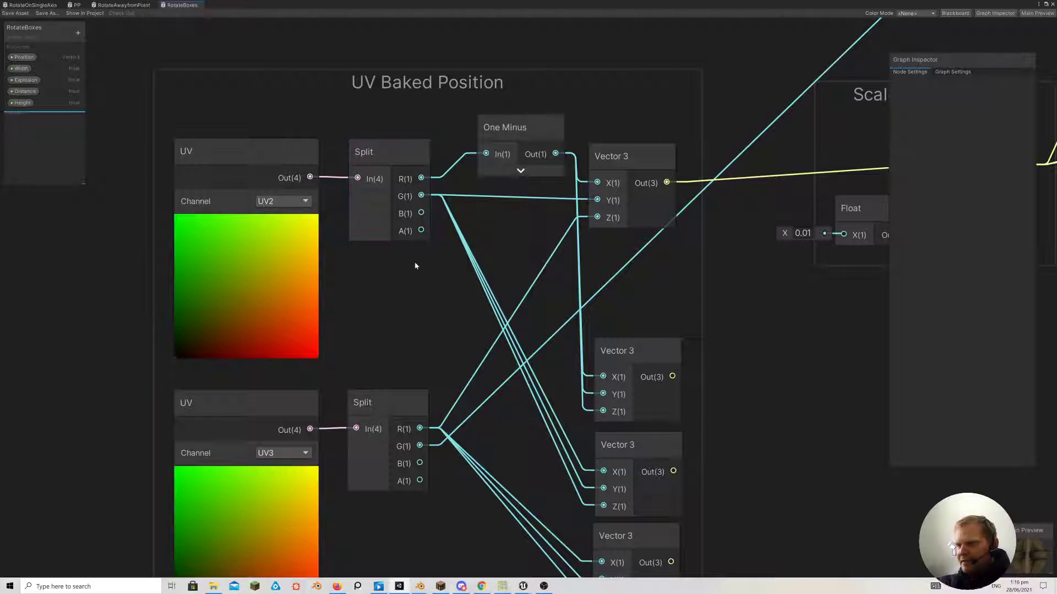
middle_drag(415, 262, 385, 198)
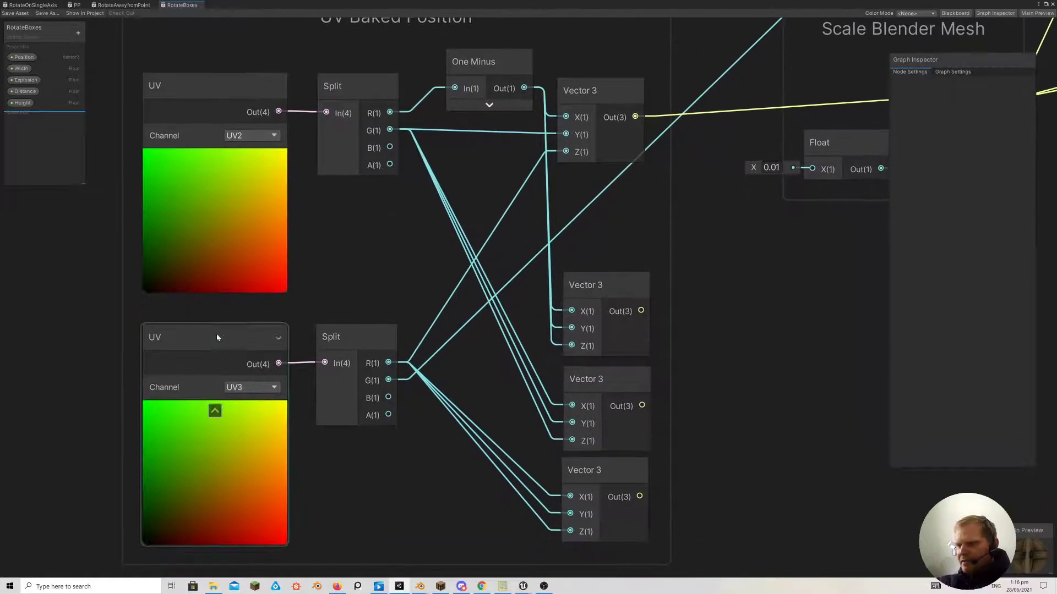
click(338, 345)
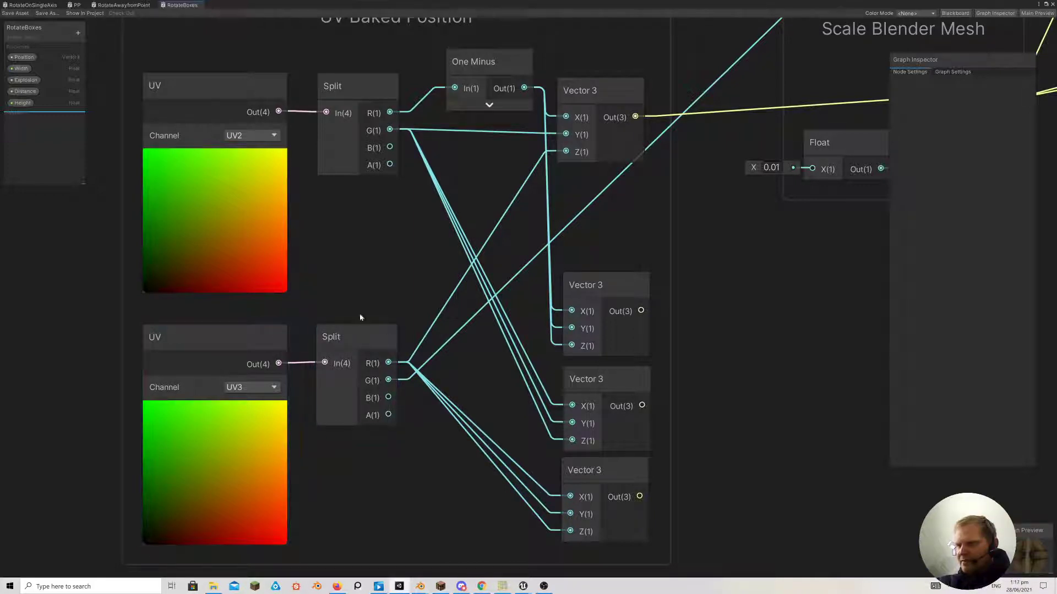
middle_drag(370, 300, 348, 328)
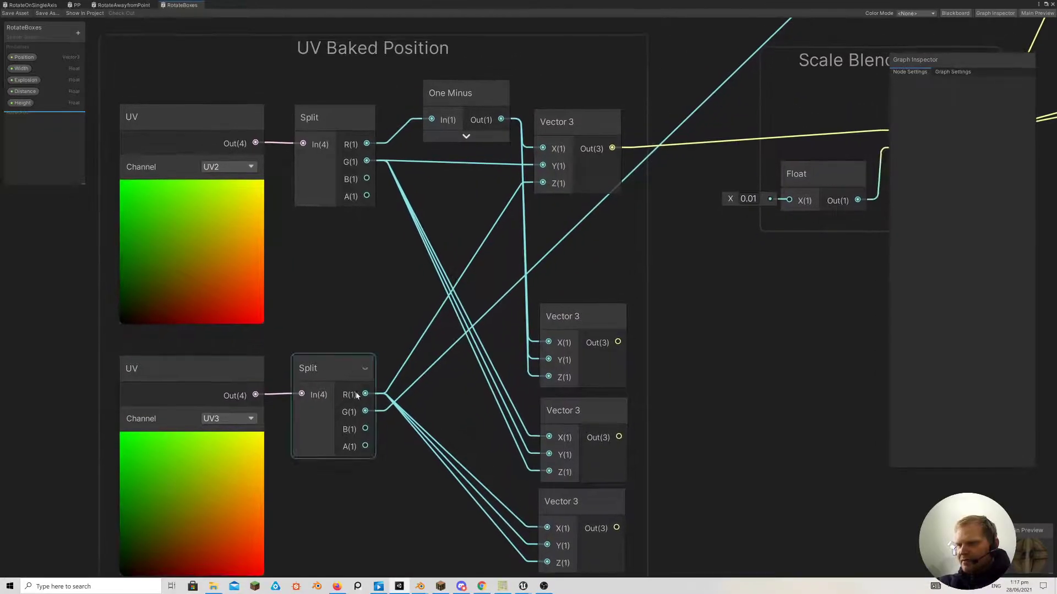
click(358, 148)
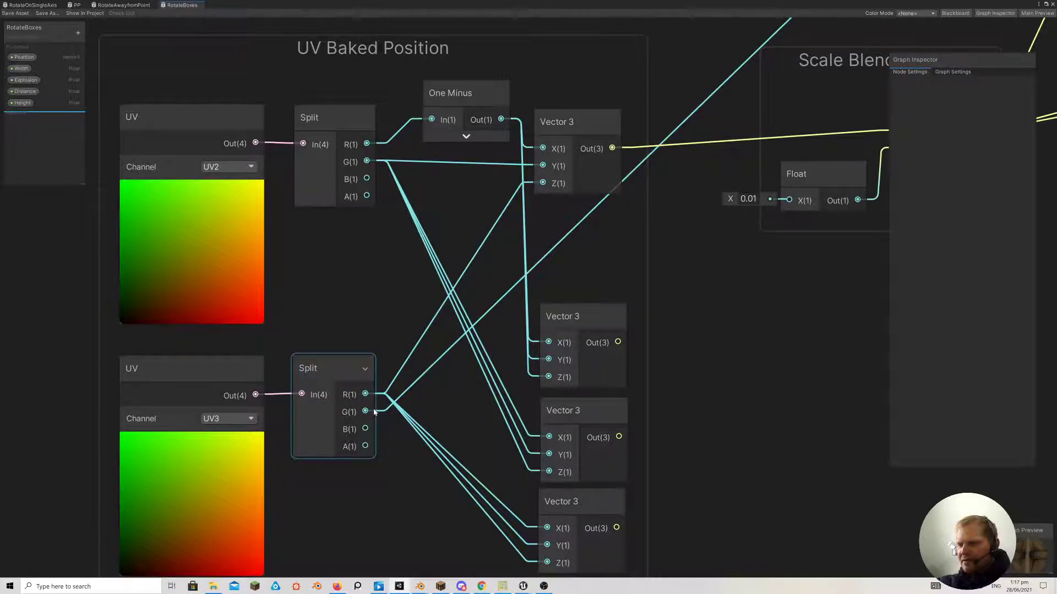
Trace the UV3 Split's G output to the Random Value group and back to the UV Baked Position group
middle_drag(490, 306, 162, 476)
middle_drag(549, 205, 343, 422)
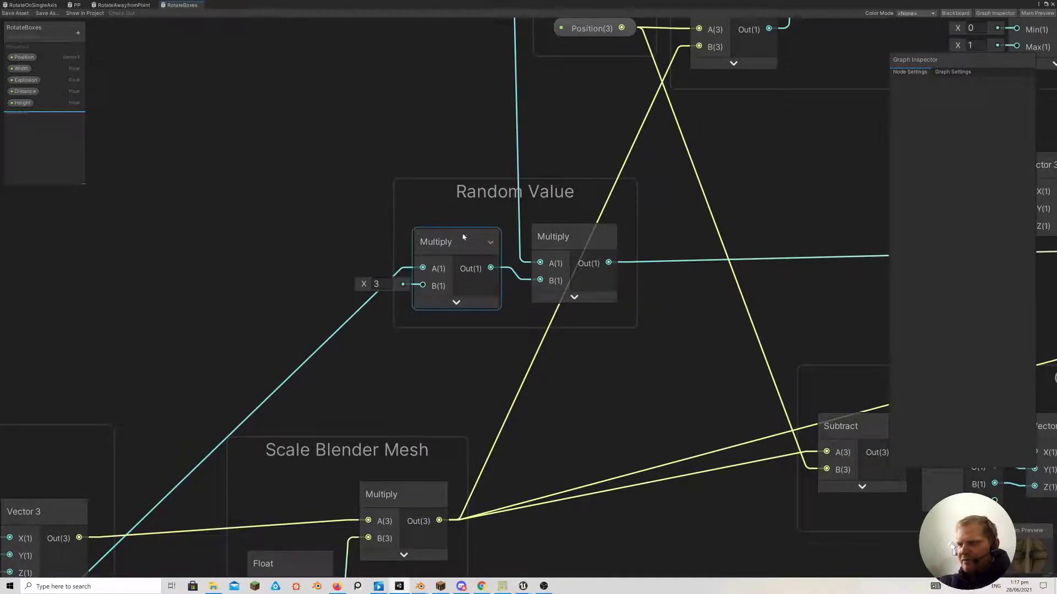
scroll(495, 210, down, 2)
middle_drag(494, 210, 705, 192)
scroll(147, 345, up, 2)
middle_drag(351, 427, 640, 209)
middle_drag(379, 471, 349, 288)
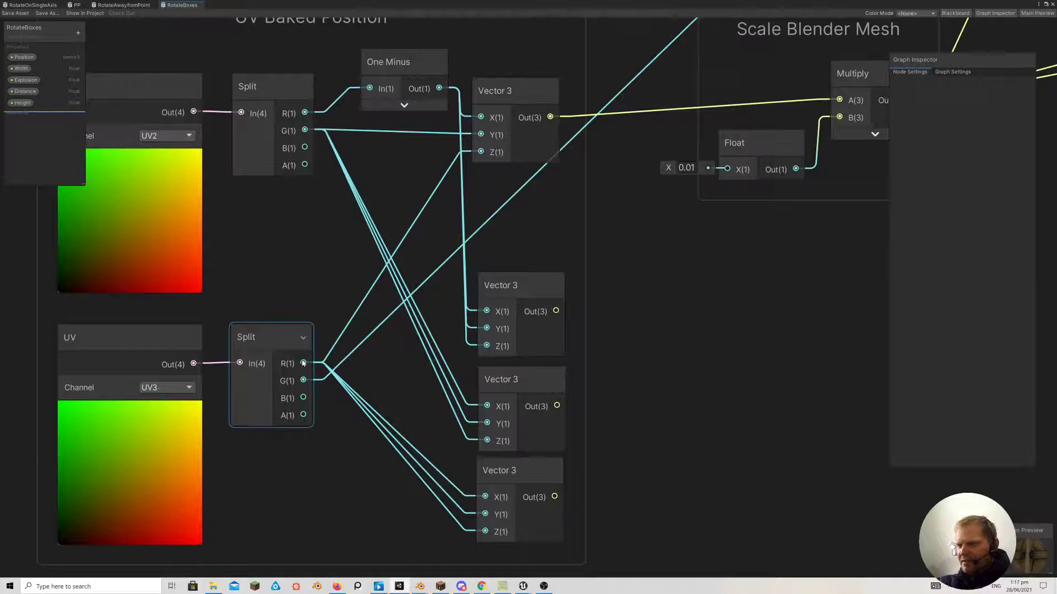
Delete the connection from the UV3 Split's R output to the uppermost Vector 3's Z input
middle_drag(461, 234, 472, 255)
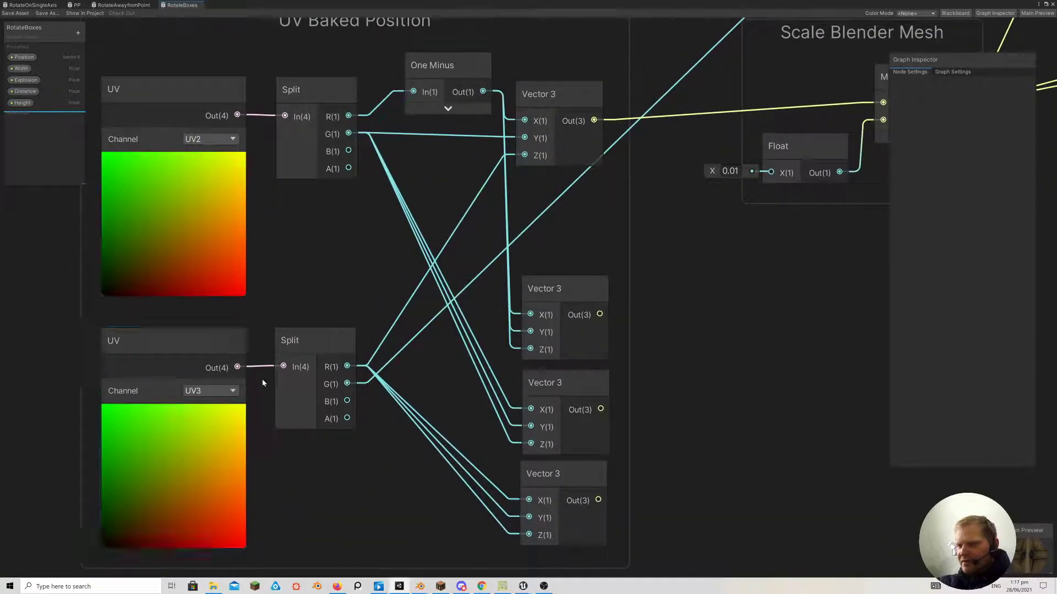
right_click(435, 181)
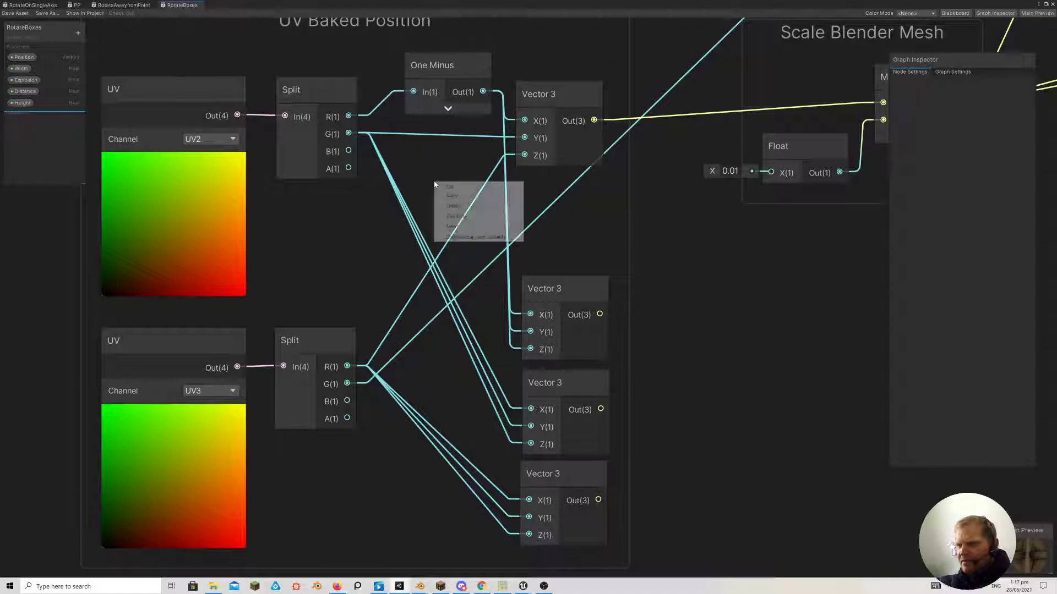
click(436, 173)
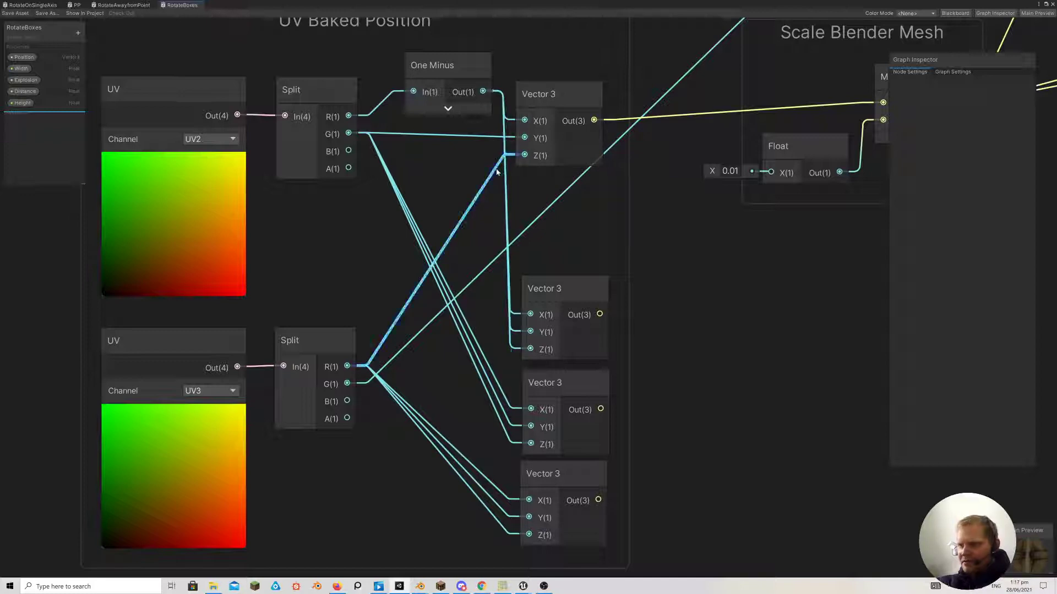
key(Delete)
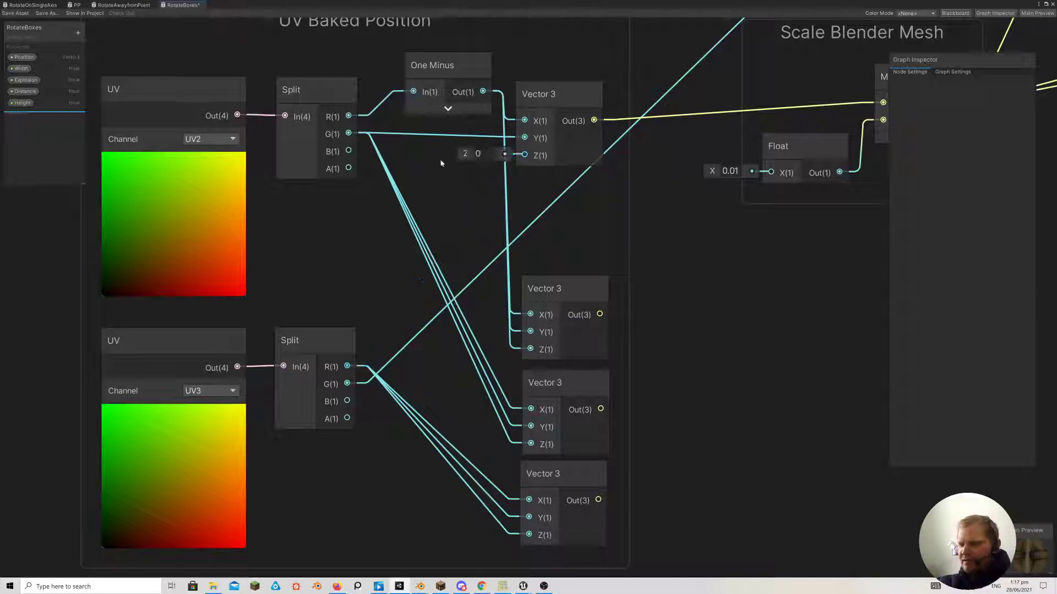
Save the shader graph, move its window out of the way, and test the crates with Explosion at 0.075
middle_drag(469, 193, 259, 367)
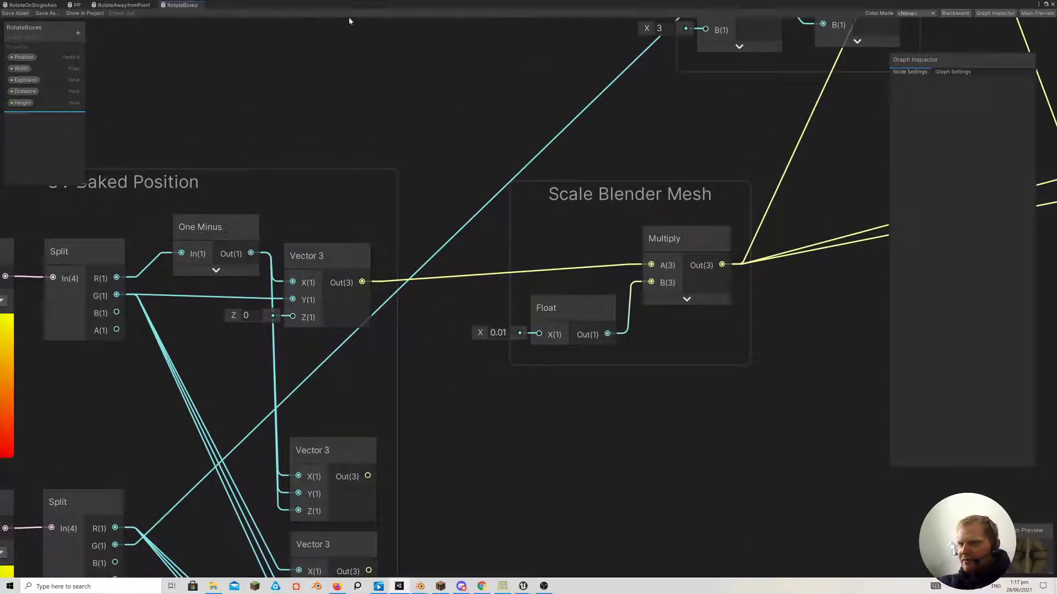
drag(378, 7, 0, 311)
mouse_move(814, 193)
mouse_down()
mouse_move(1035, 196)
mouse_move(801, 190)
mouse_move(824, 182)
mouse_move(944, 193)
mouse_move(807, 192)
mouse_move(863, 198)
mouse_move(908, 219)
mouse_move(819, 194)
mouse_up()
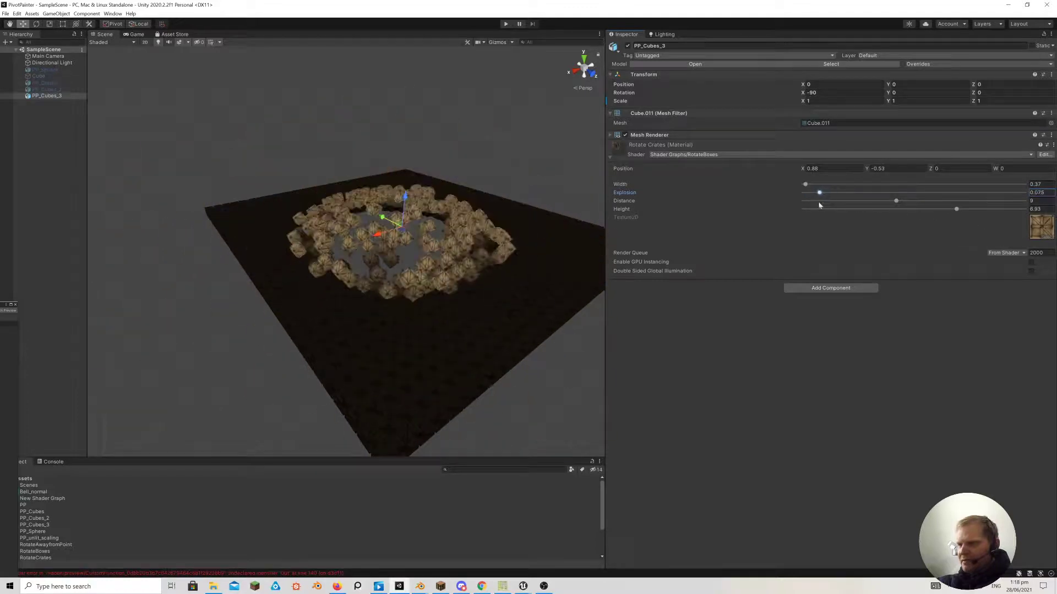
Bring the shader graph window back and reconnect the UV3 Split's R output to the uppermost Vector 3's Z input
drag(1, 305, 508, 99)
middle_drag(417, 332, 433, 298)
middle_drag(406, 388, 364, 316)
drag(367, 441, 546, 233)
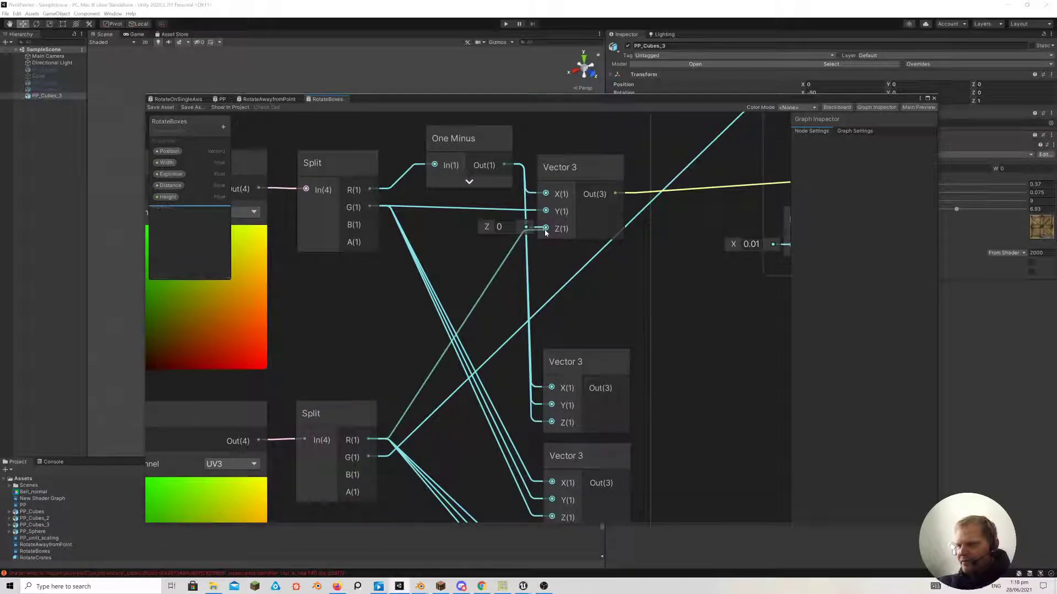
drag(545, 232, 545, 234)
scroll(545, 258, down, 2)
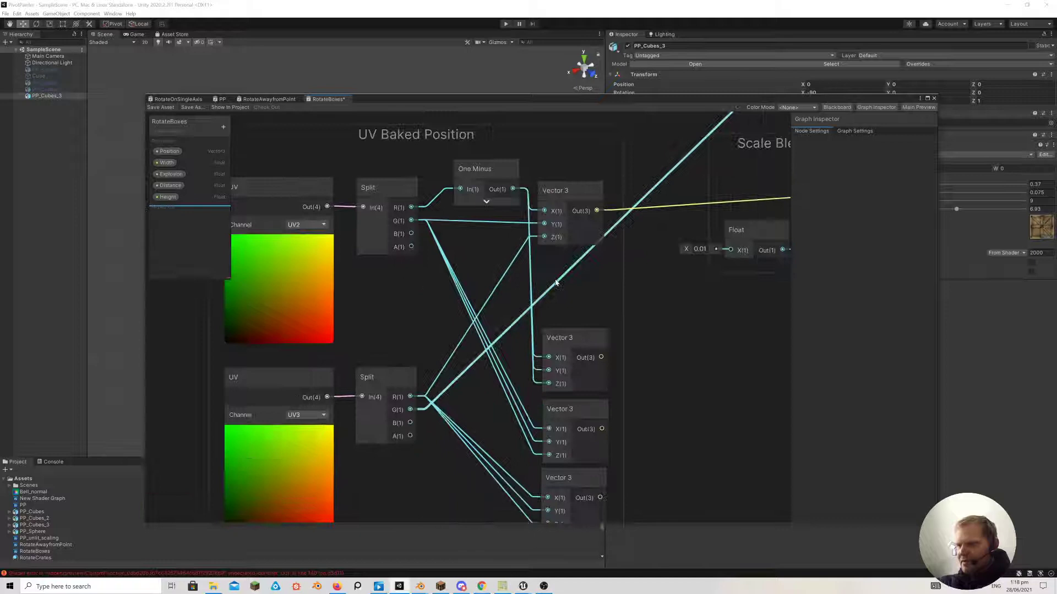
middle_drag(557, 282, 275, 366)
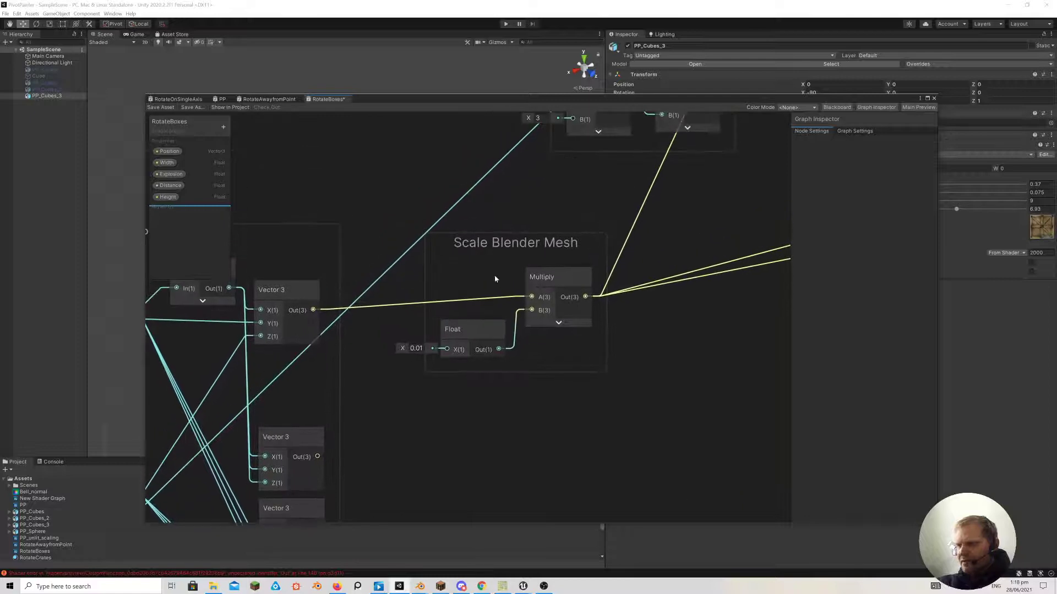
Examine the Scale Blender Mesh group, inspecting its 0.01 Float node and the connected Multiply node
scroll(495, 279, up, 5)
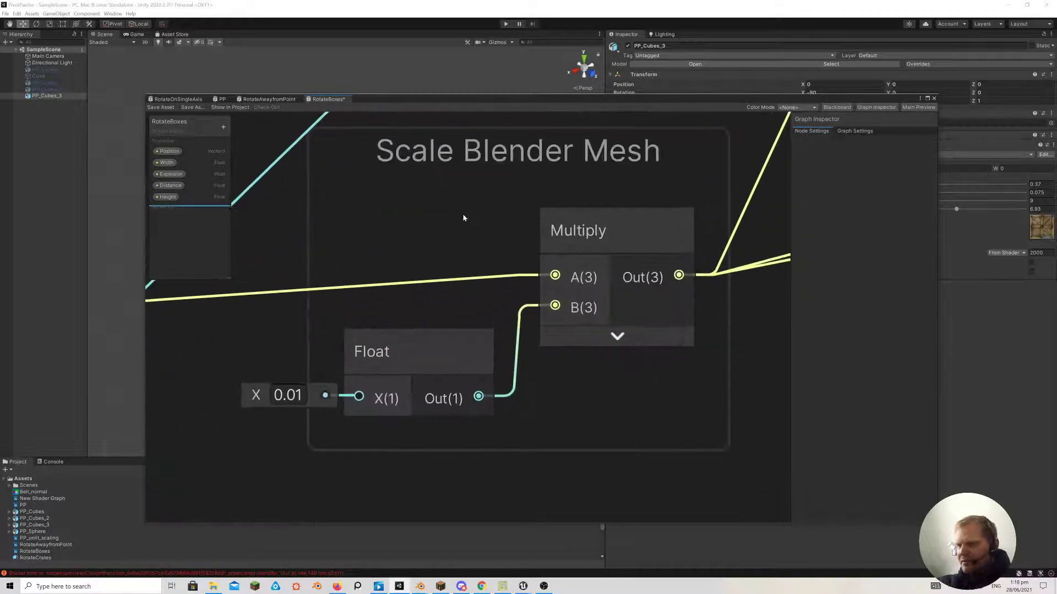
click(288, 394)
scroll(279, 319, down, 6)
middle_drag(325, 314, 215, 436)
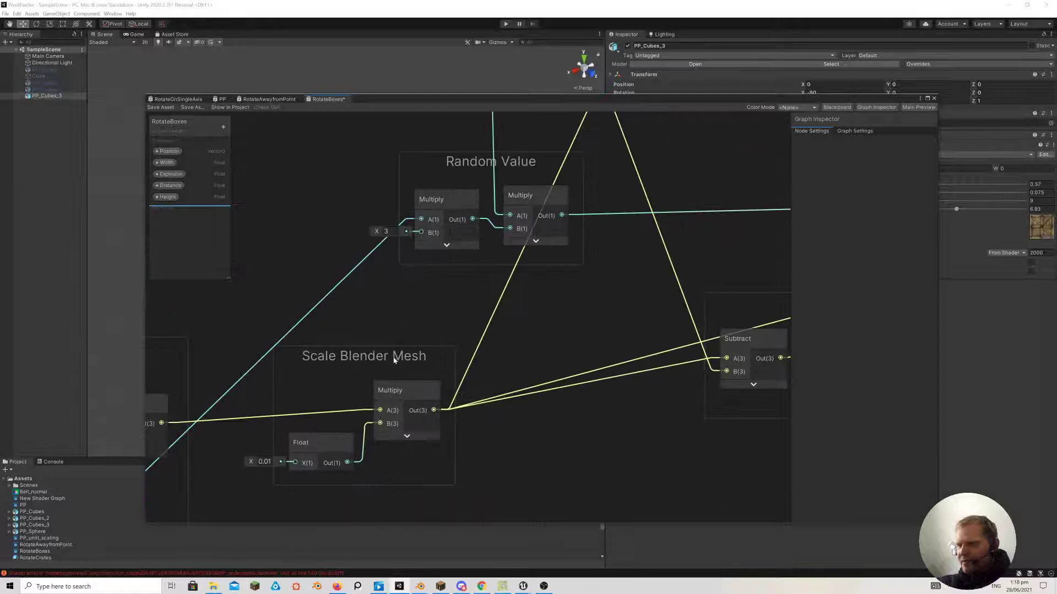
middle_drag(346, 389, 368, 335)
scroll(437, 262, up, 5)
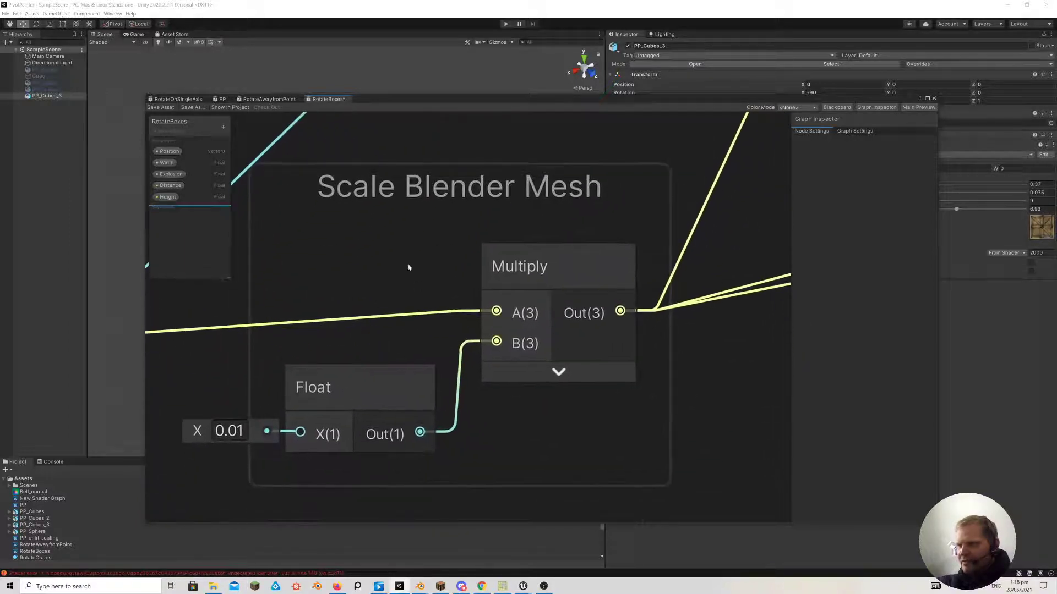
mouse_move(334, 392)
mouse_down()
mouse_move(343, 370)
mouse_move(359, 369)
mouse_move(344, 376)
mouse_up()
scroll(435, 312, down, 2)
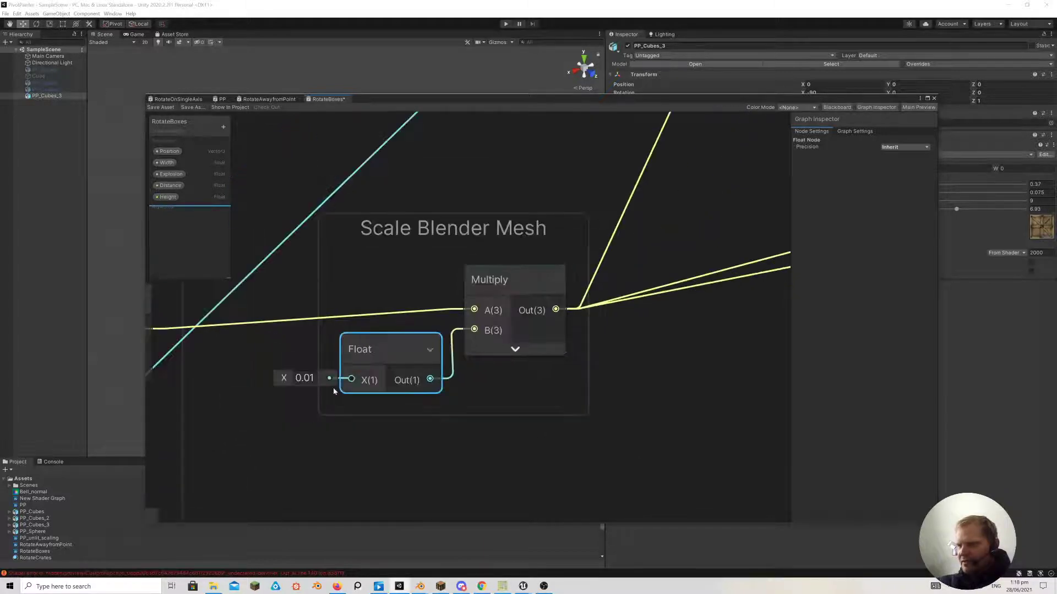
scroll(408, 293, down, 3)
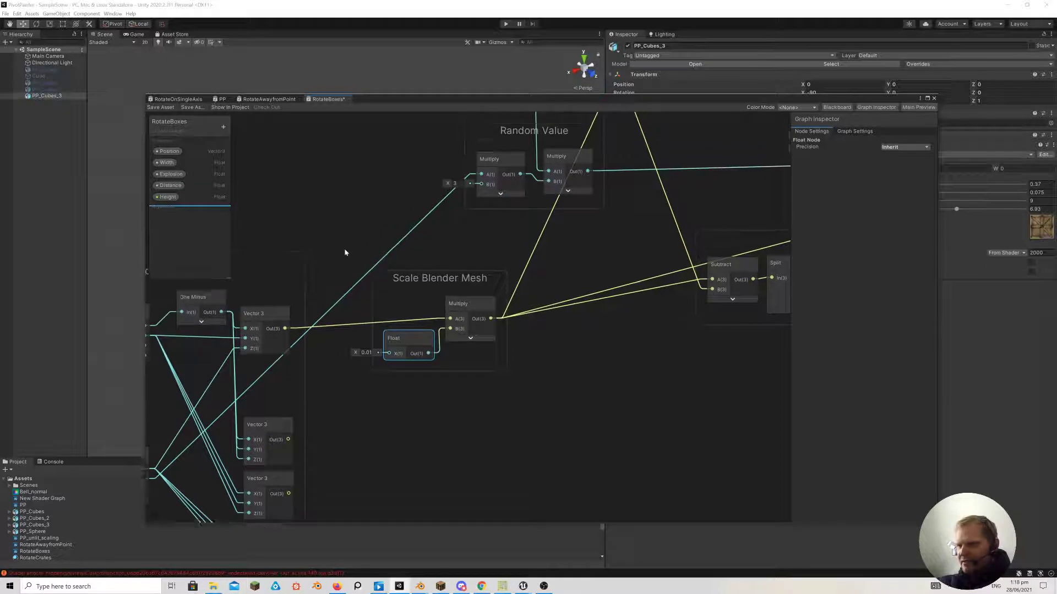
Select the Explosion property node and reposition it and the whole XY Explosion group slightly
middle_drag(347, 253, 334, 458)
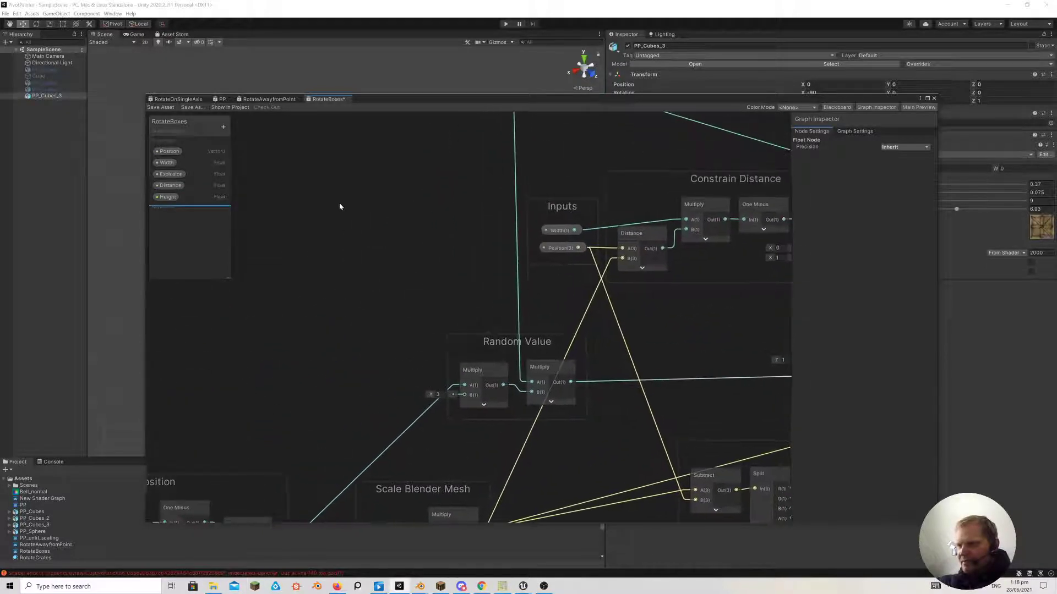
middle_drag(342, 205, 479, 448)
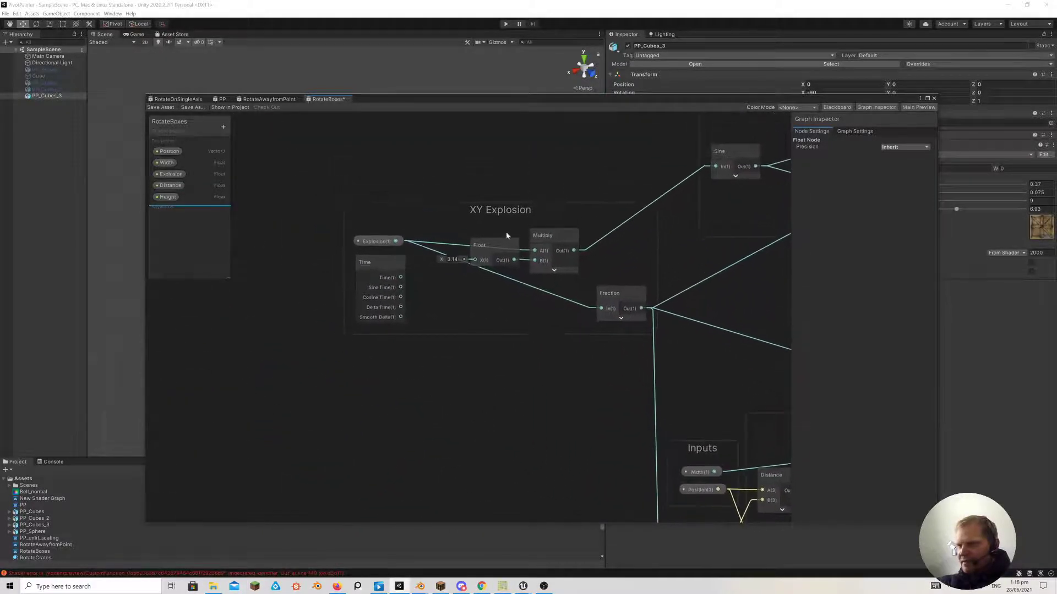
drag(505, 217, 464, 185)
drag(379, 273, 342, 201)
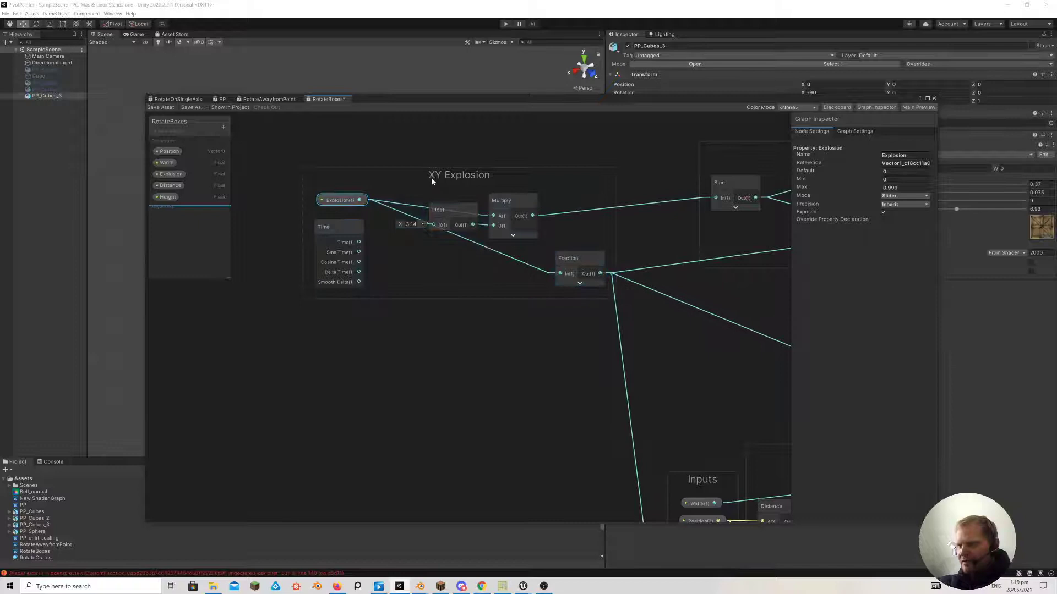
drag(432, 180, 470, 223)
Nudge the Z Explosion group down slightly and review its incoming links from the XY Explosion group
middle_drag(571, 190, 263, 239)
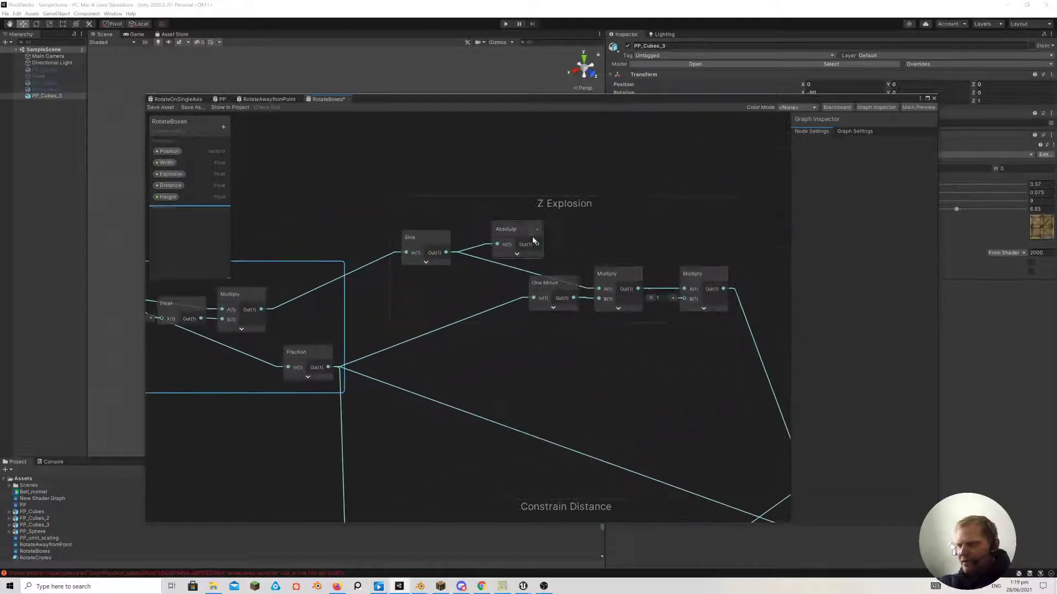
drag(554, 206, 538, 223)
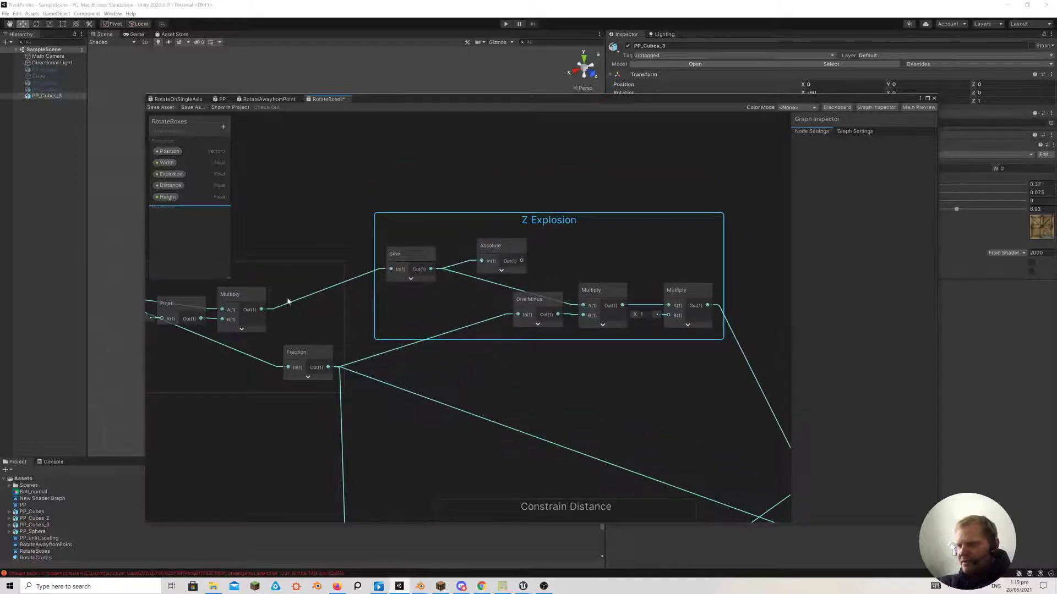
middle_drag(288, 301, 550, 184)
middle_drag(546, 248, 239, 294)
Delete the unconnected Time node from the XY Explosion group
middle_drag(345, 224, 567, 212)
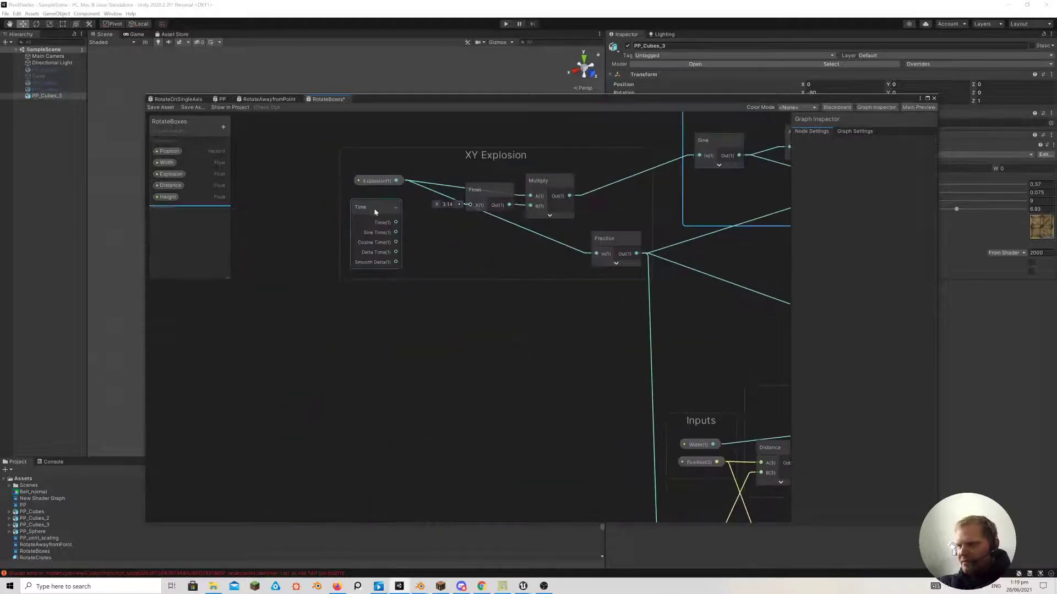
click(376, 209)
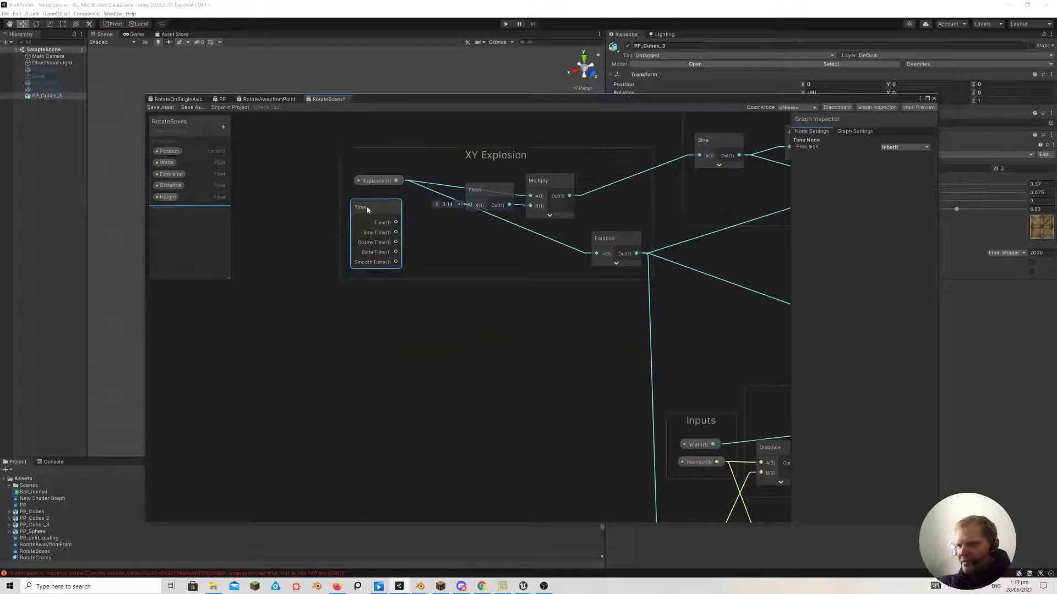
key(Delete)
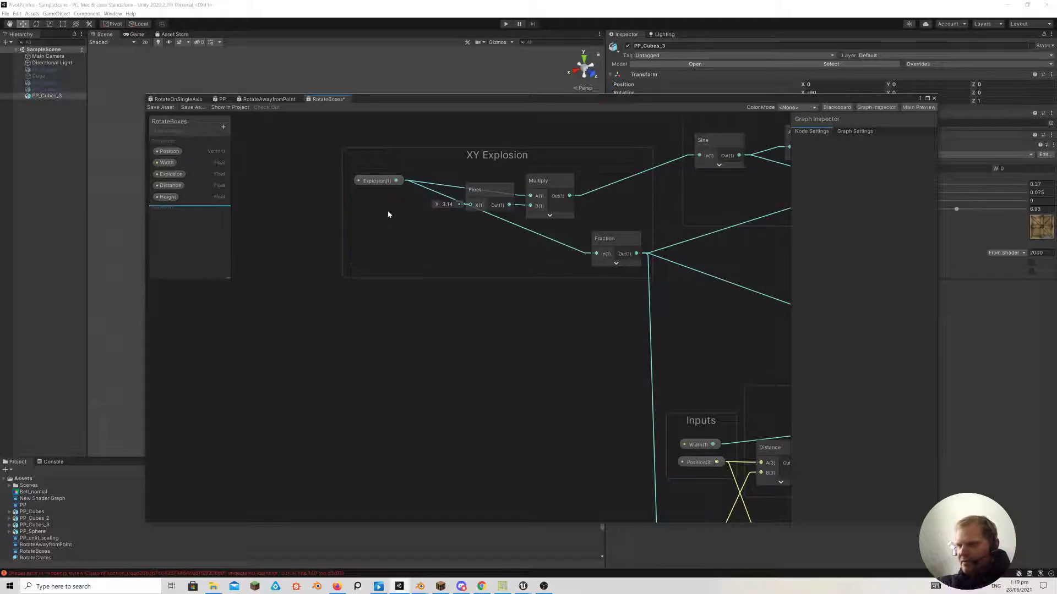
Review the Z Explosion, Constrain Distance and Random Value groups, and trace the Scale Blender Mesh output to the nodes it feeds
scroll(424, 226, down, 2)
middle_drag(554, 229, 331, 283)
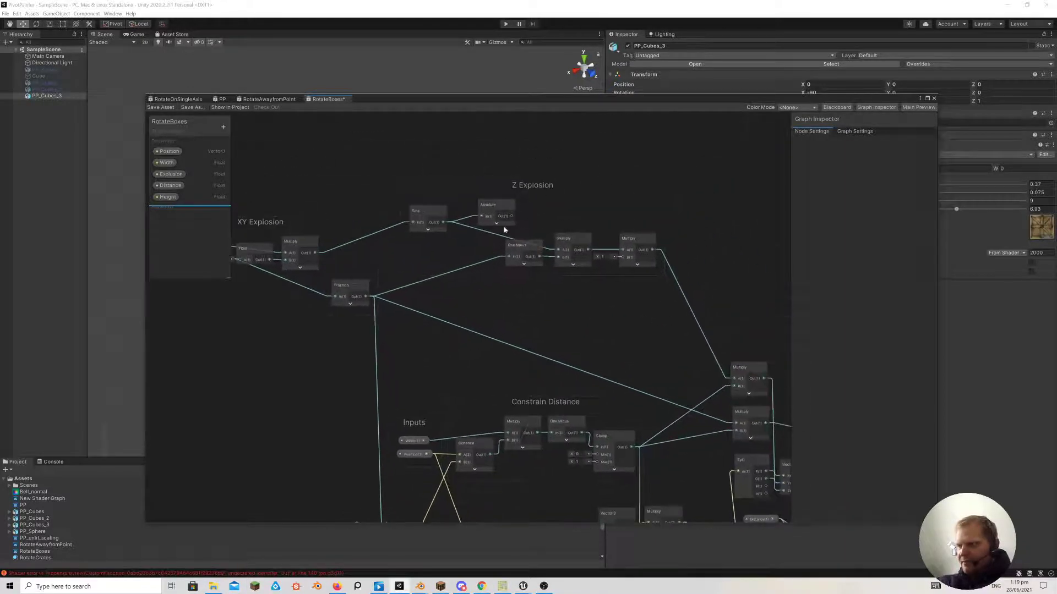
middle_drag(538, 299, 549, 164)
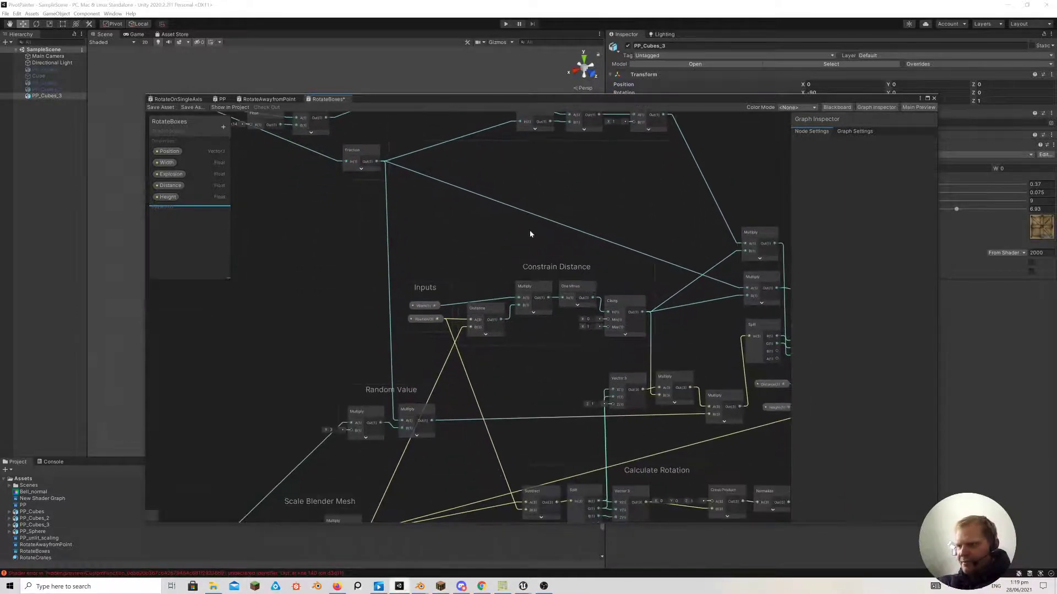
scroll(494, 239, up, 1)
scroll(494, 239, up, 1)
middle_drag(495, 239, 538, 103)
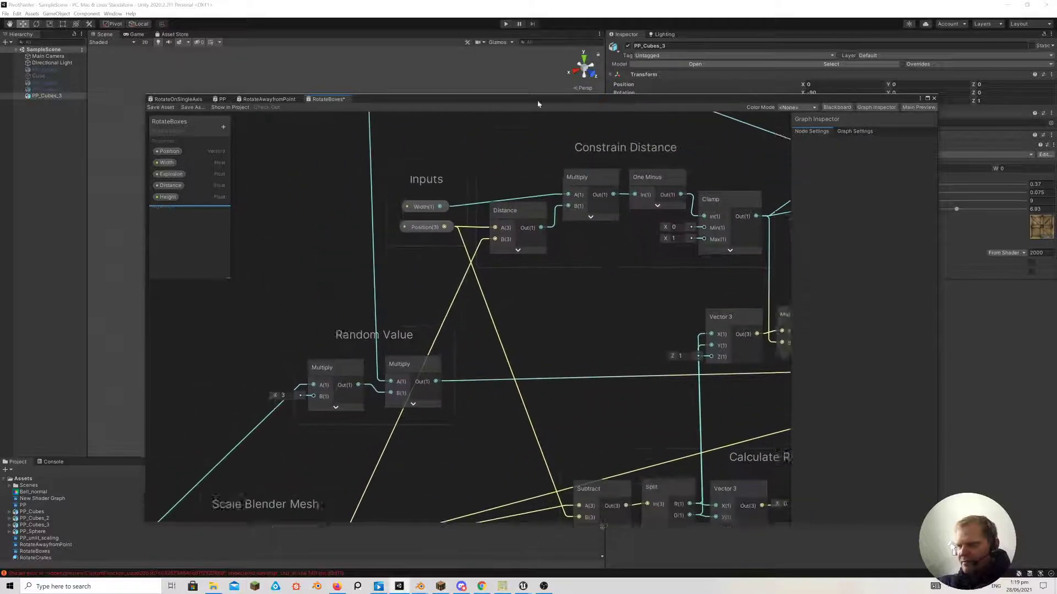
middle_drag(446, 275, 473, 201)
middle_drag(364, 361, 498, 219)
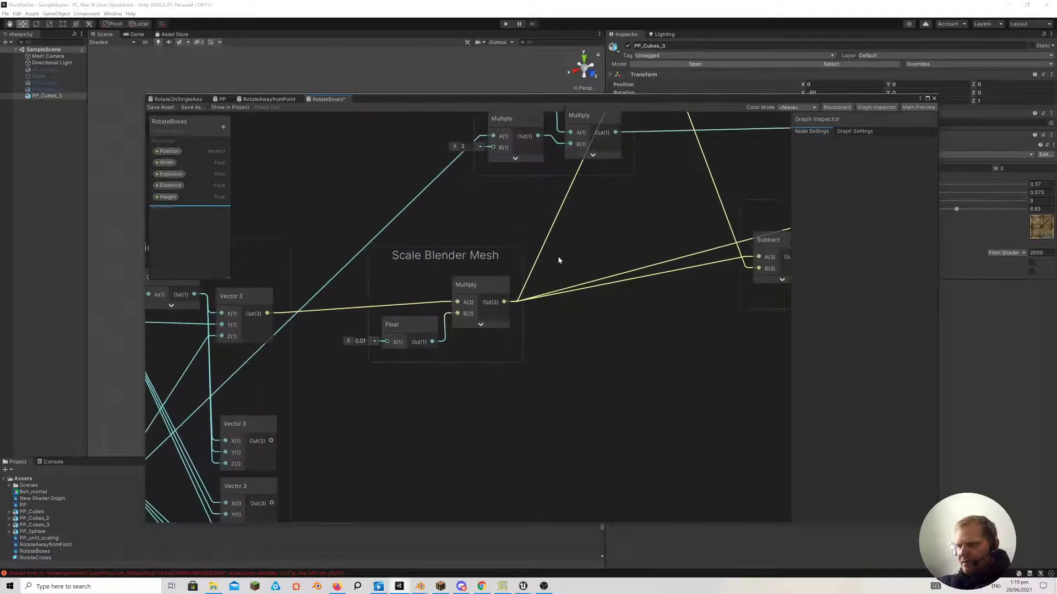
middle_drag(559, 260, 450, 264)
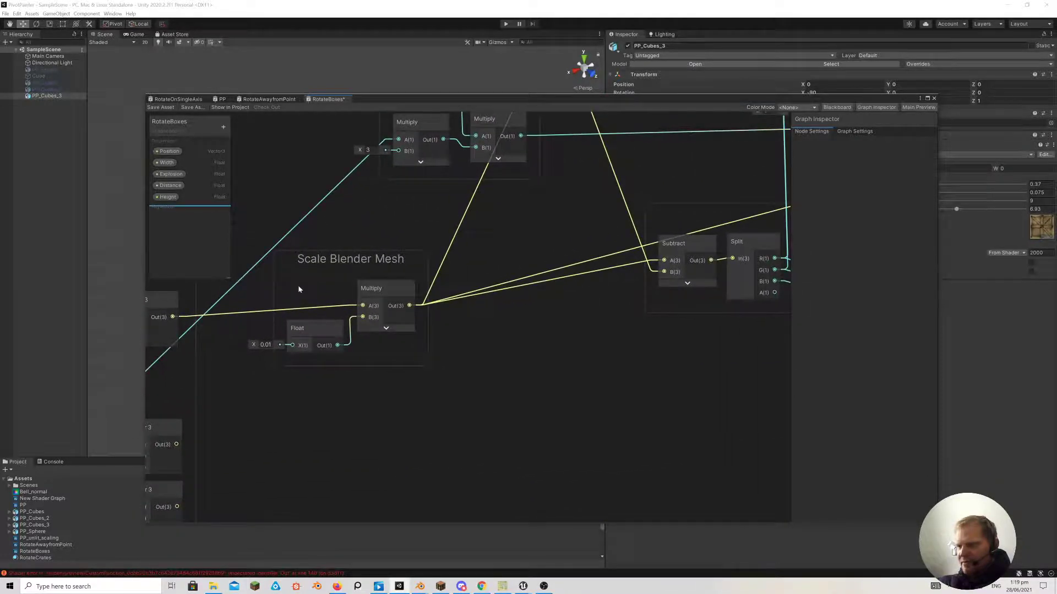
middle_drag(298, 289, 335, 263)
middle_drag(559, 236, 335, 284)
In the Inputs group, shift the Width property node up slightly and the Position property node down slightly
middle_drag(639, 220, 667, 409)
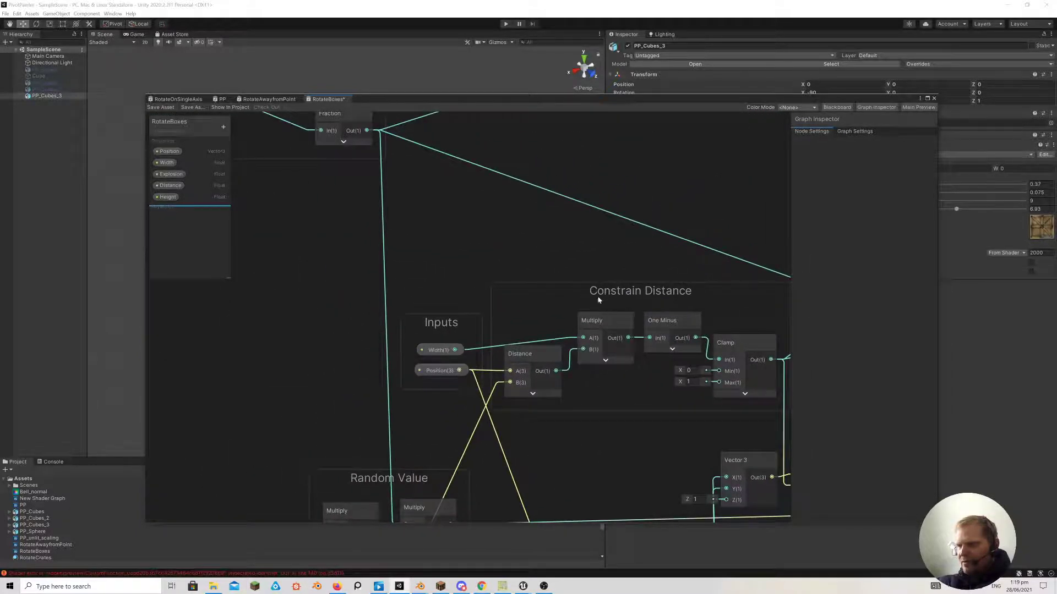
middle_drag(641, 276, 542, 215)
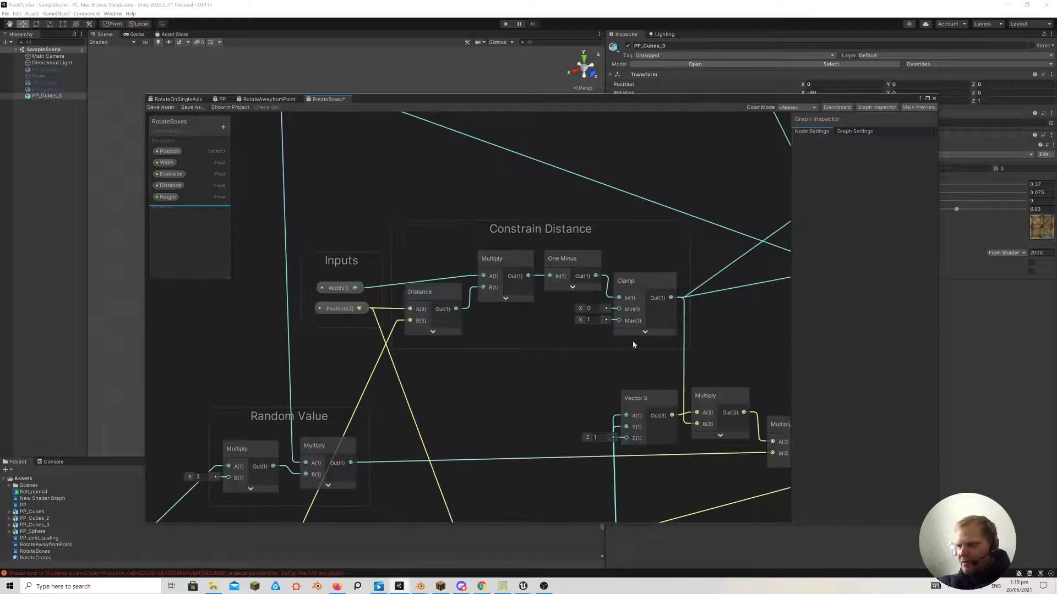
drag(339, 293, 338, 279)
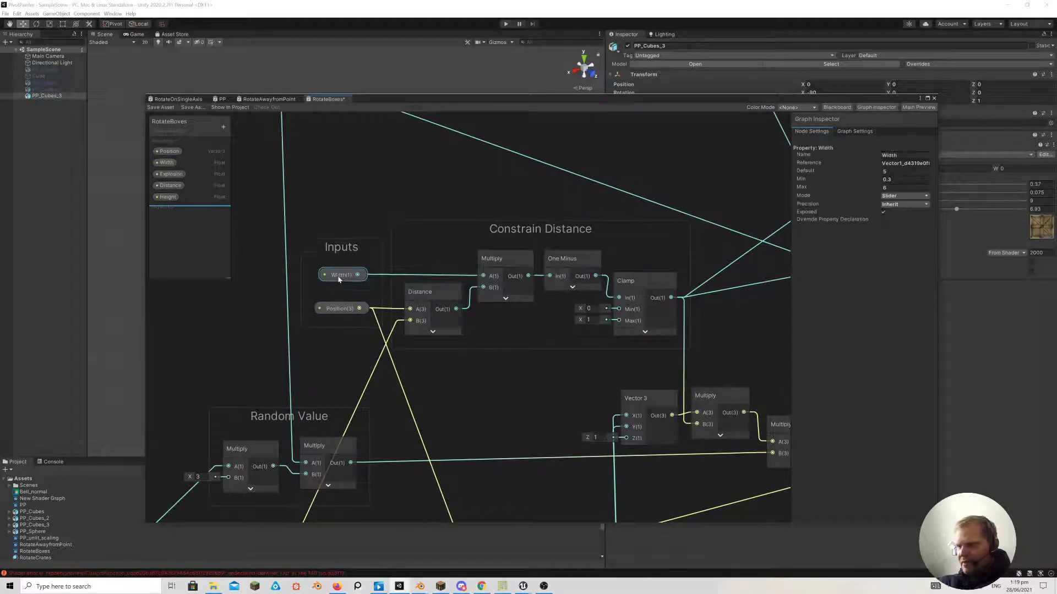
middle_drag(336, 279, 476, 206)
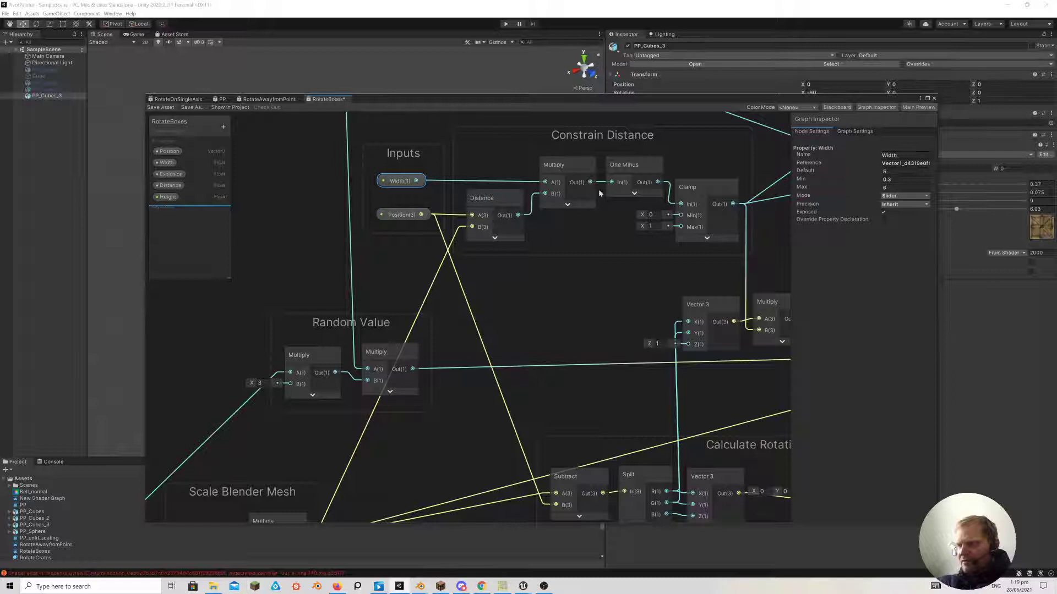
click(391, 216)
drag(406, 214, 405, 222)
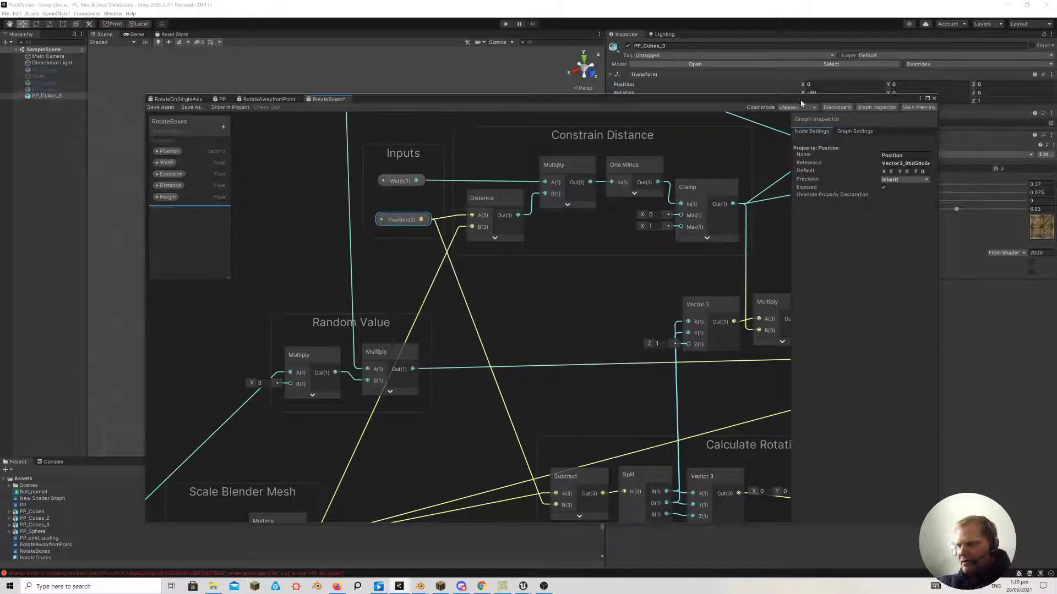
Move the shader graph window off the scene and test the crates by varying the material's Position X and setting Explosion to 0.099
drag(801, 100, 818, 372)
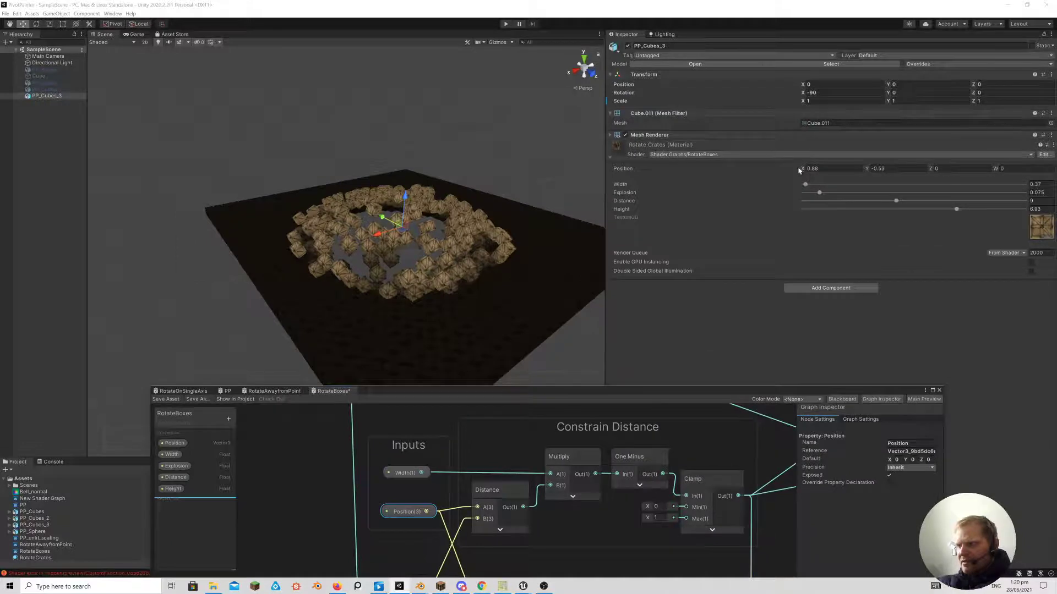
drag(805, 170, 842, 166)
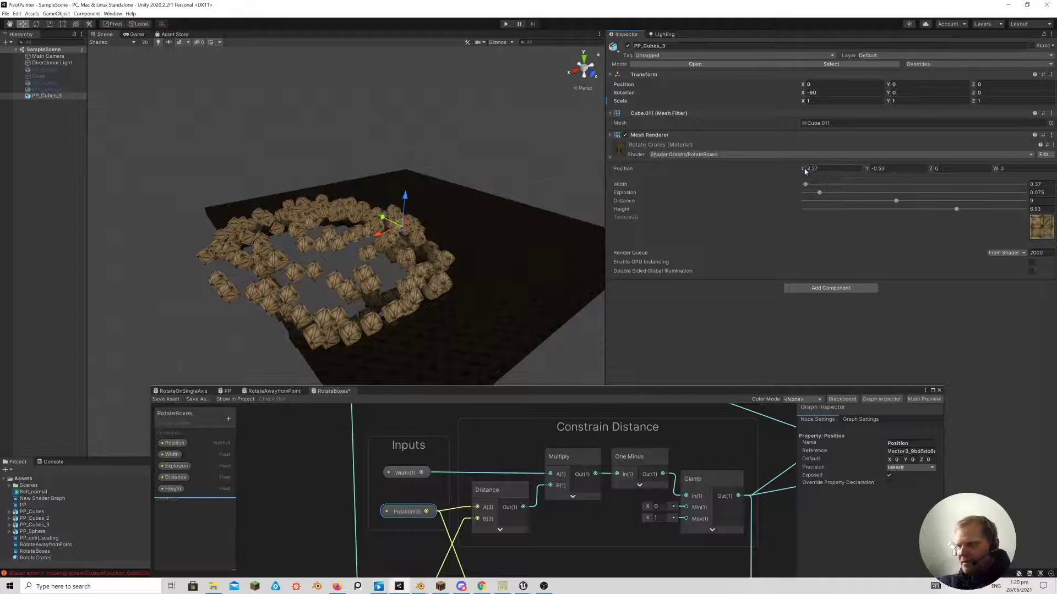
drag(805, 171, 815, 222)
Bring the shader graph window back and trace the Constrain Distance group's Clamp output to the Multiply nodes it feeds
drag(606, 391, 491, 162)
middle_drag(547, 378, 658, 407)
middle_drag(506, 341, 503, 441)
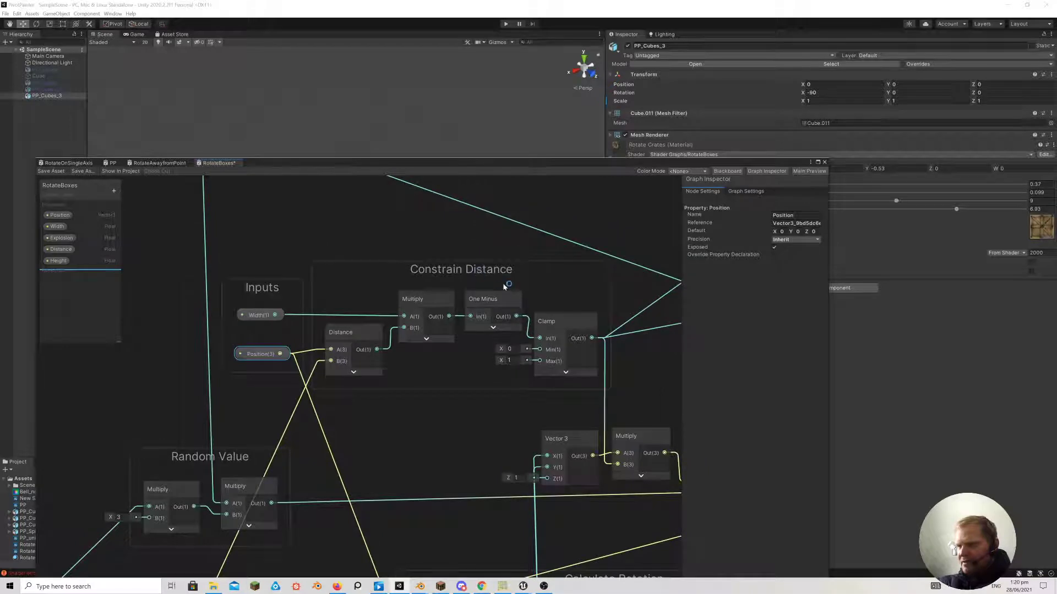
middle_drag(561, 279, 348, 265)
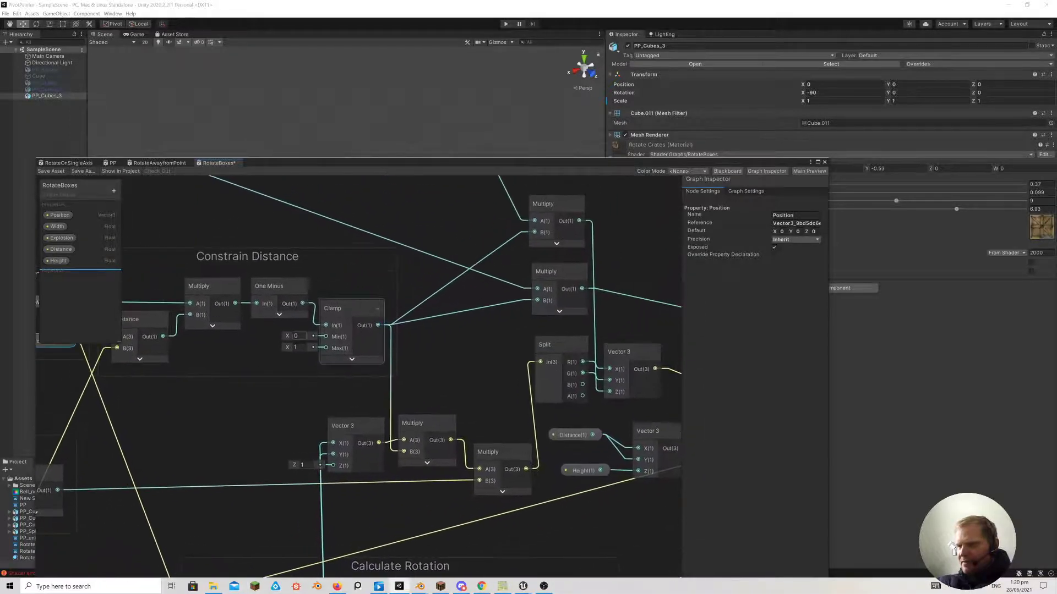
middle_drag(431, 288, 347, 359)
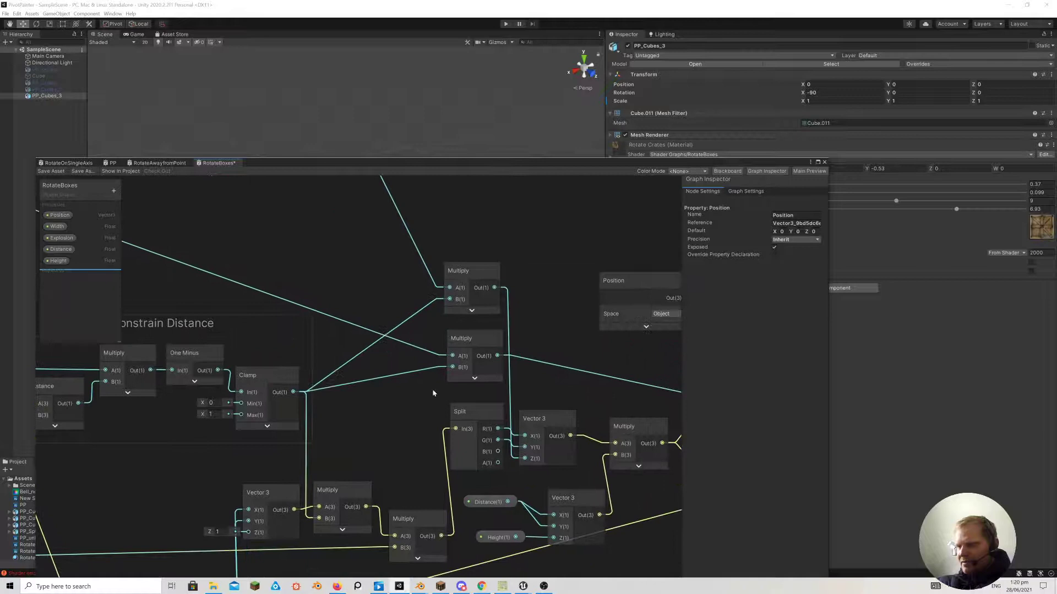
Shift the Calculate Rotation group slightly up and to the right in the graph
middle_drag(411, 416, 483, 174)
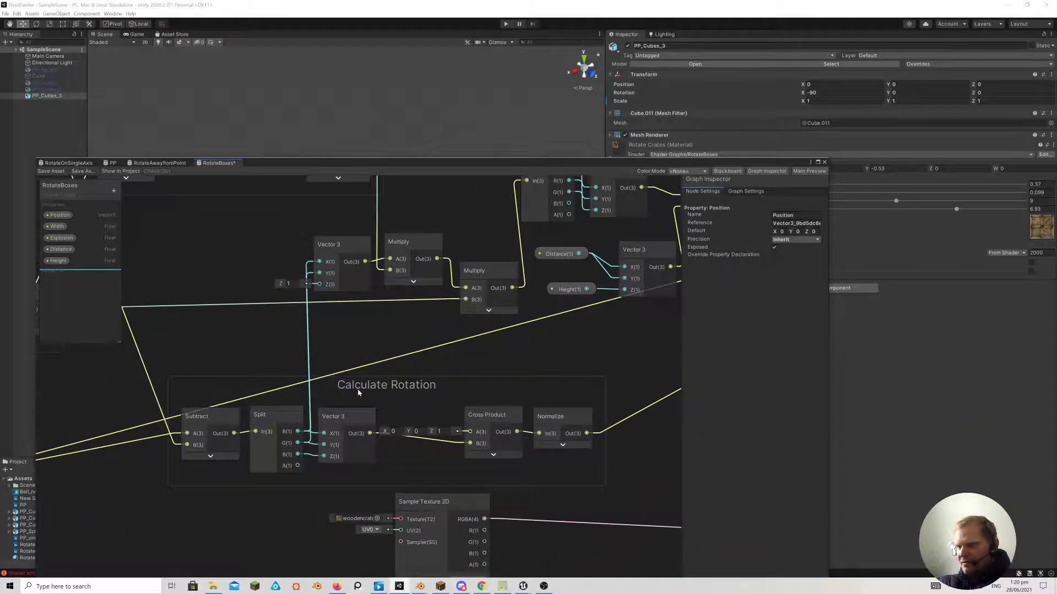
drag(357, 392, 383, 387)
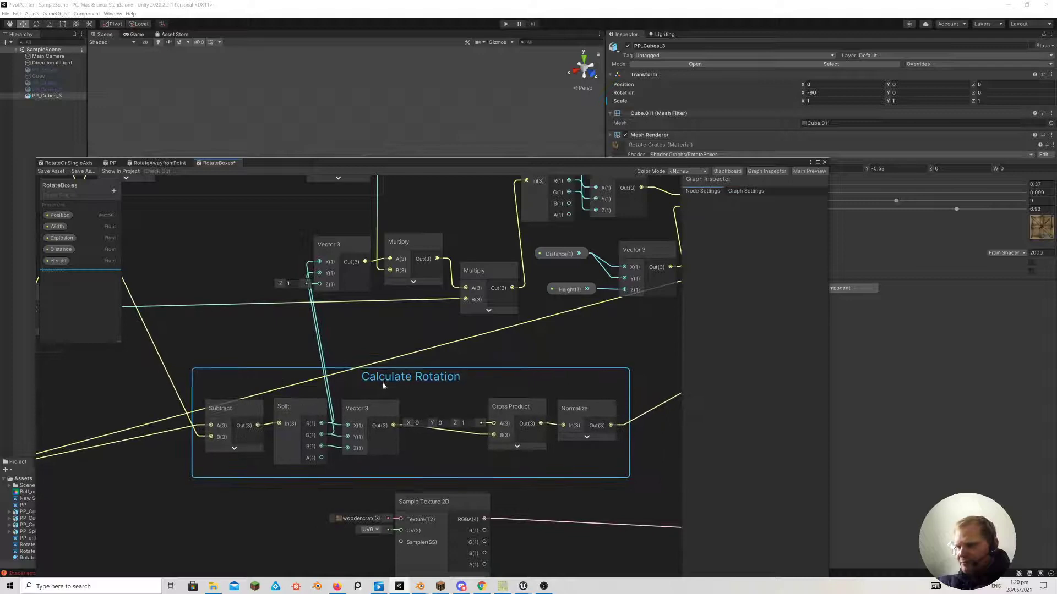
Trace the Calculate Rotation group's Subtract inputs back to the Position property and the Scale Blender Mesh group
scroll(248, 358, down, 3)
middle_drag(220, 295, 457, 376)
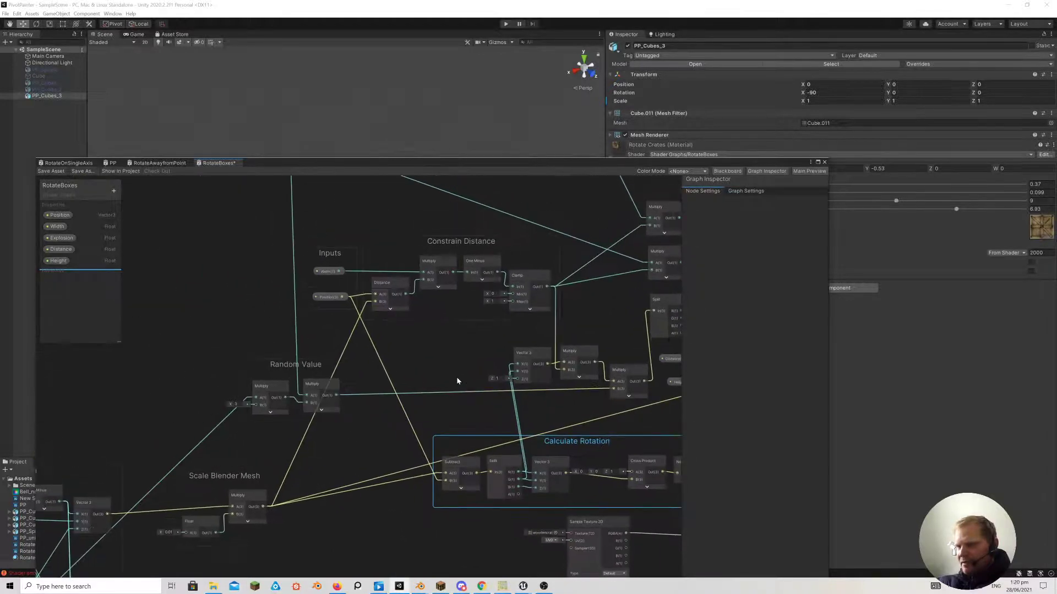
scroll(439, 381, up, 2)
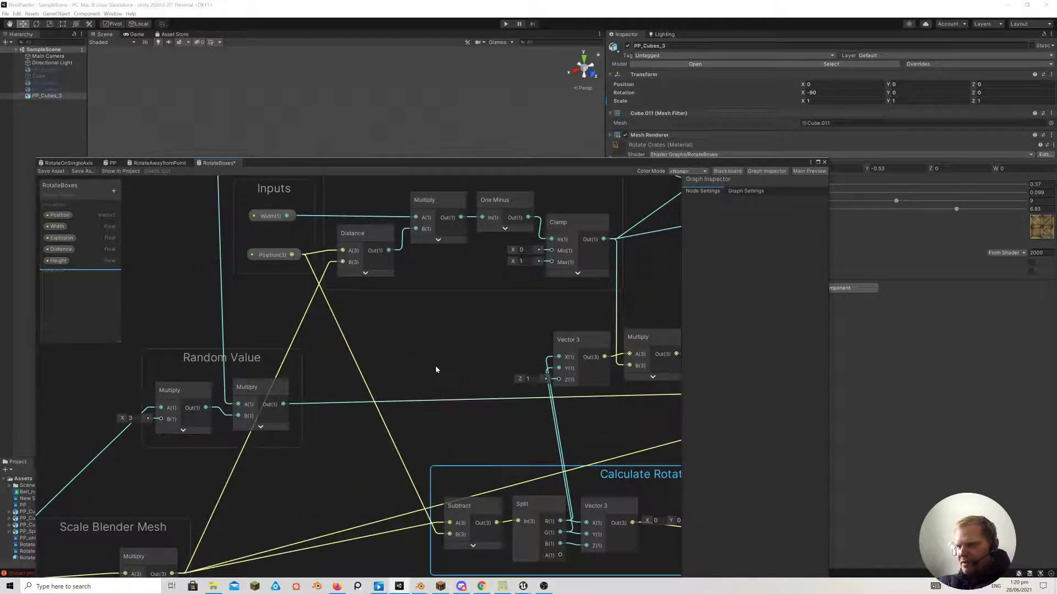
middle_drag(436, 369, 444, 392)
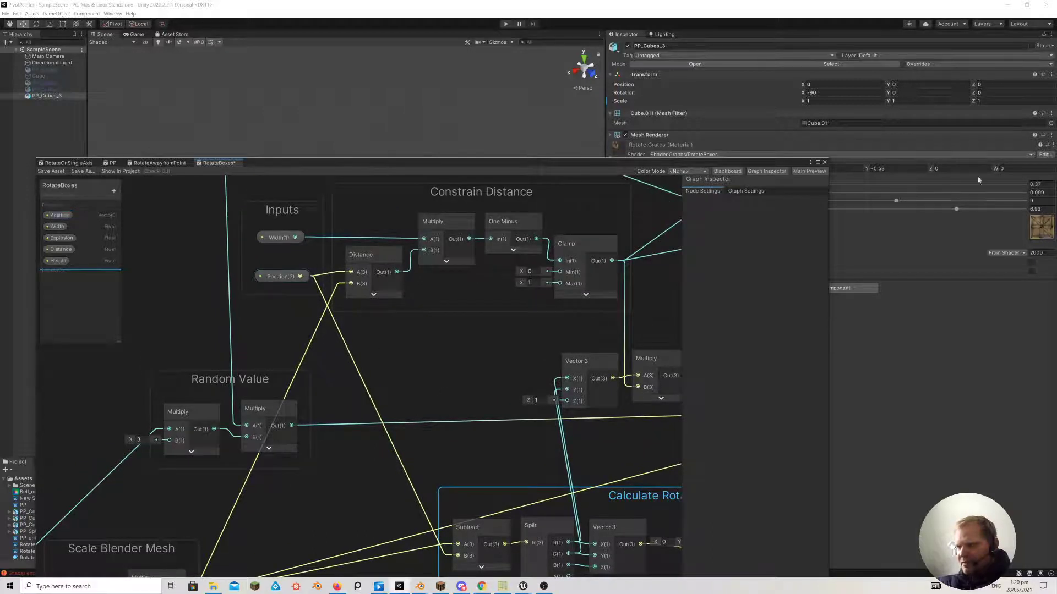
middle_drag(460, 364, 462, 358)
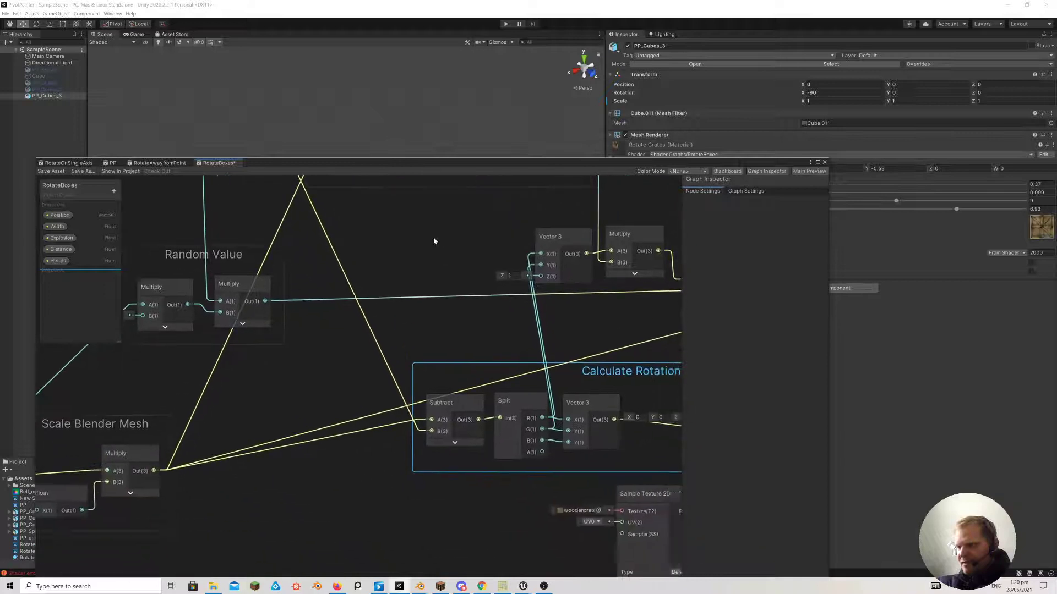
middle_drag(451, 305, 443, 231)
middle_drag(278, 357, 498, 288)
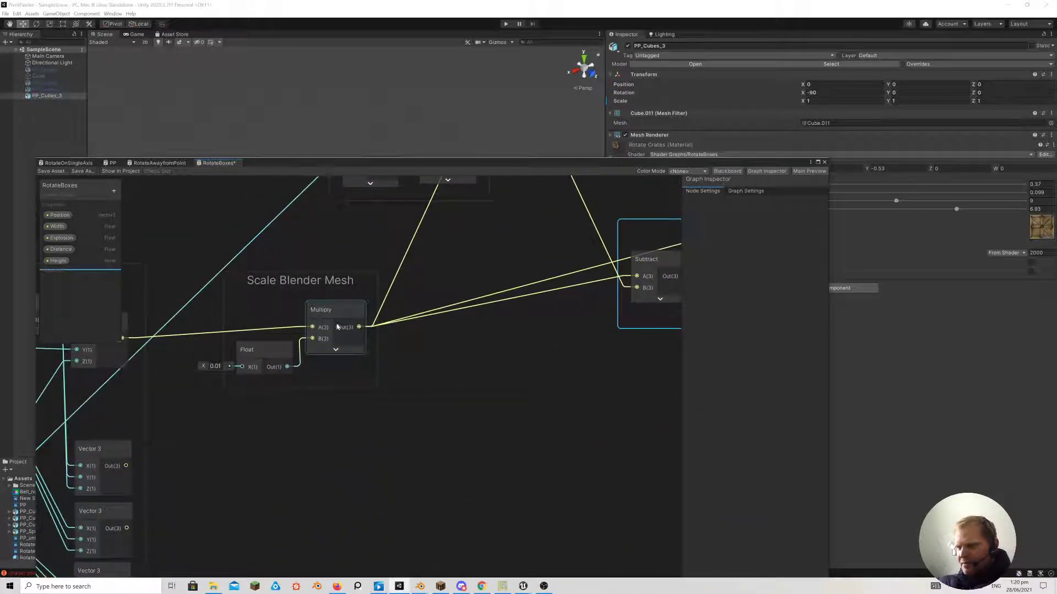
Follow the UV Baked Position output through the Scale Blender Mesh group to the Calculate Rotation group
click(301, 313)
middle_drag(276, 293, 620, 272)
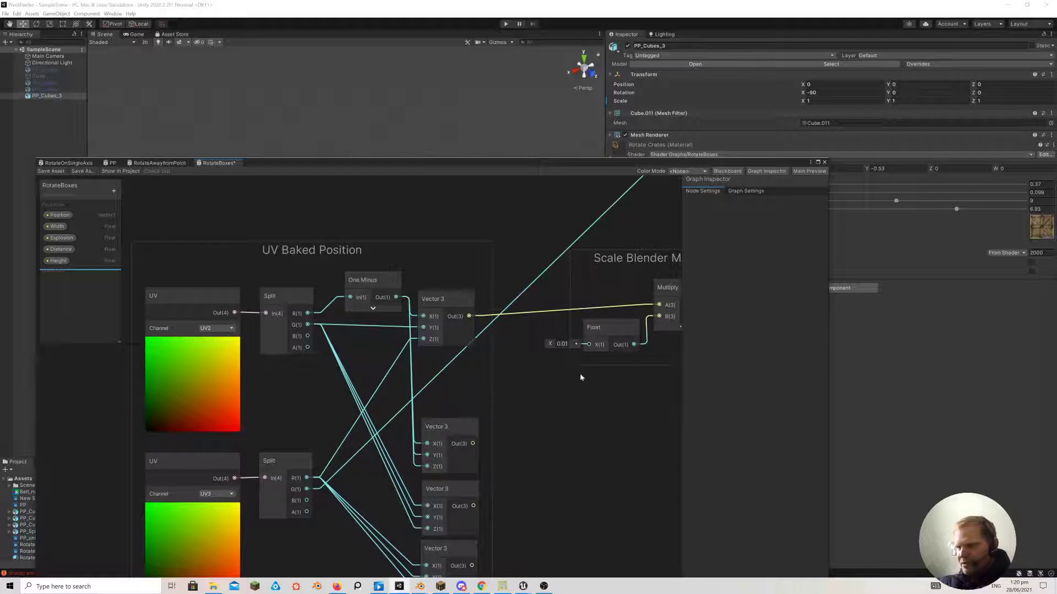
middle_drag(580, 377, 245, 416)
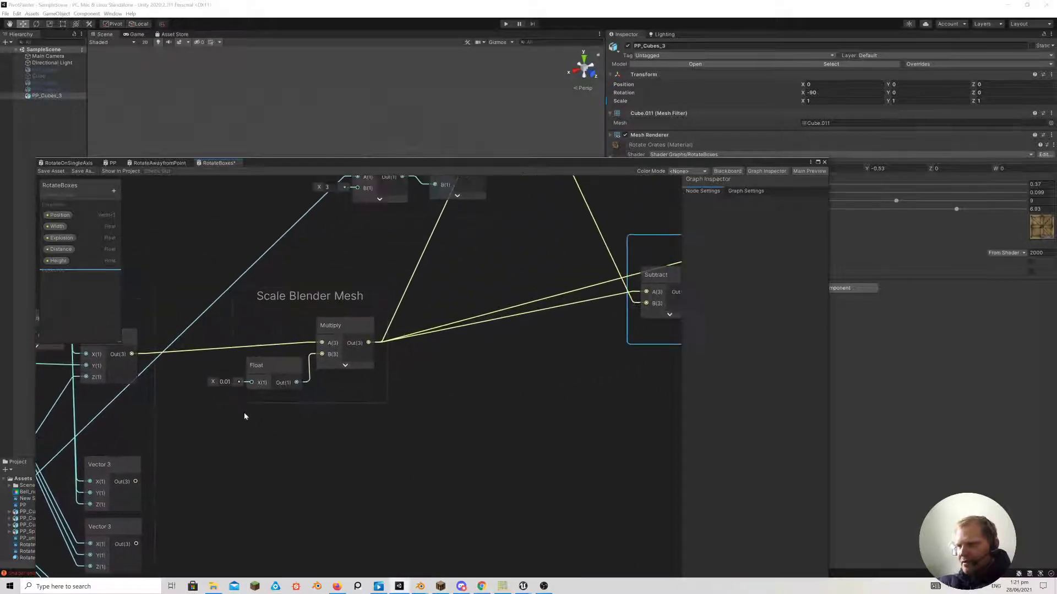
middle_drag(539, 282, 308, 378)
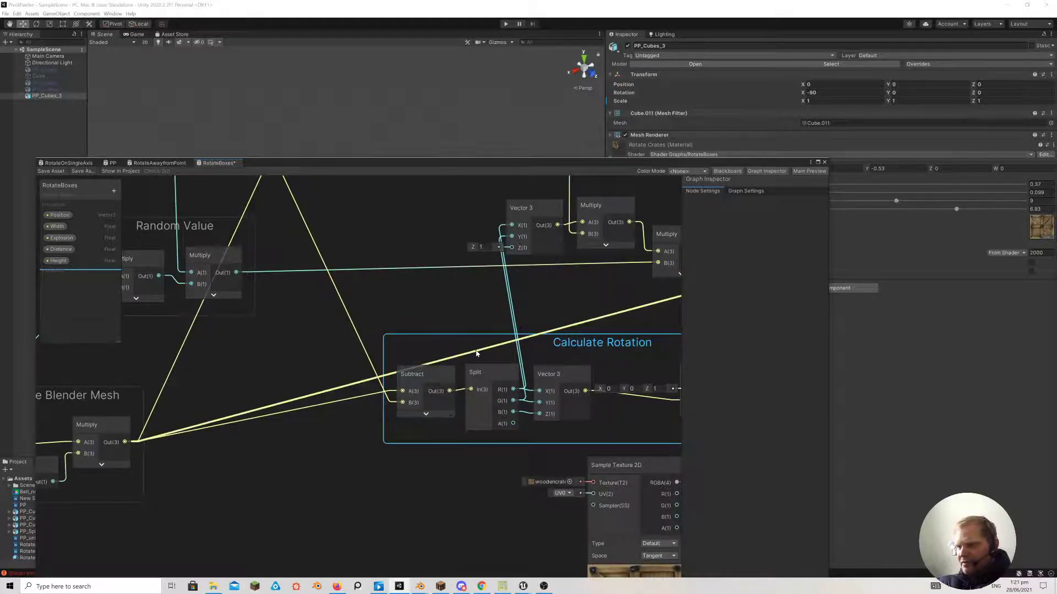
middle_drag(406, 393, 322, 329)
scroll(322, 329, up, 2)
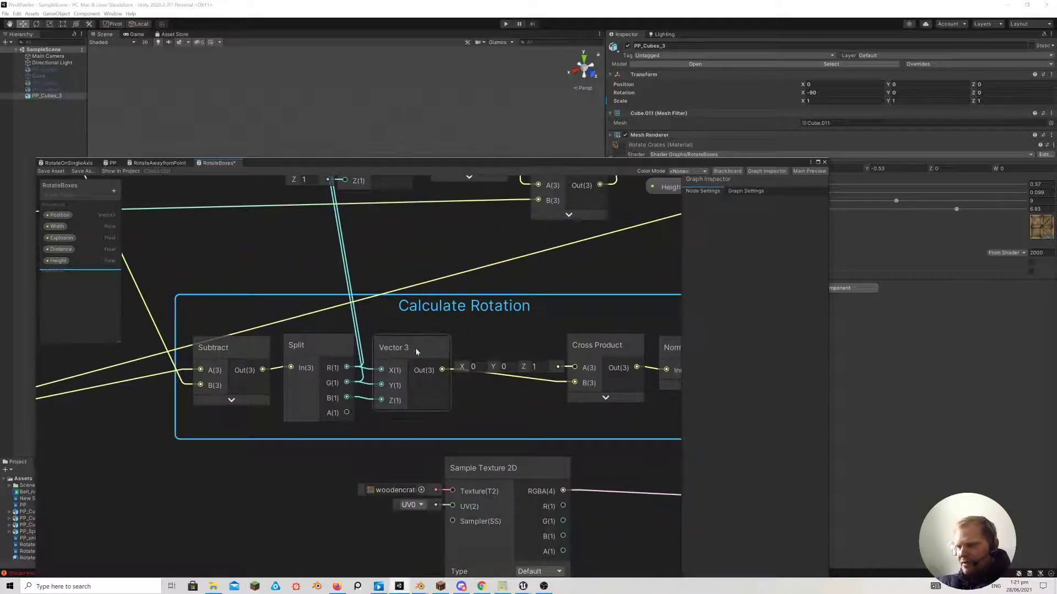
Nudge the Calculate Rotation group's Vector 3 node slightly left and its Cross Product and Normalize nodes slightly up
drag(412, 347, 408, 345)
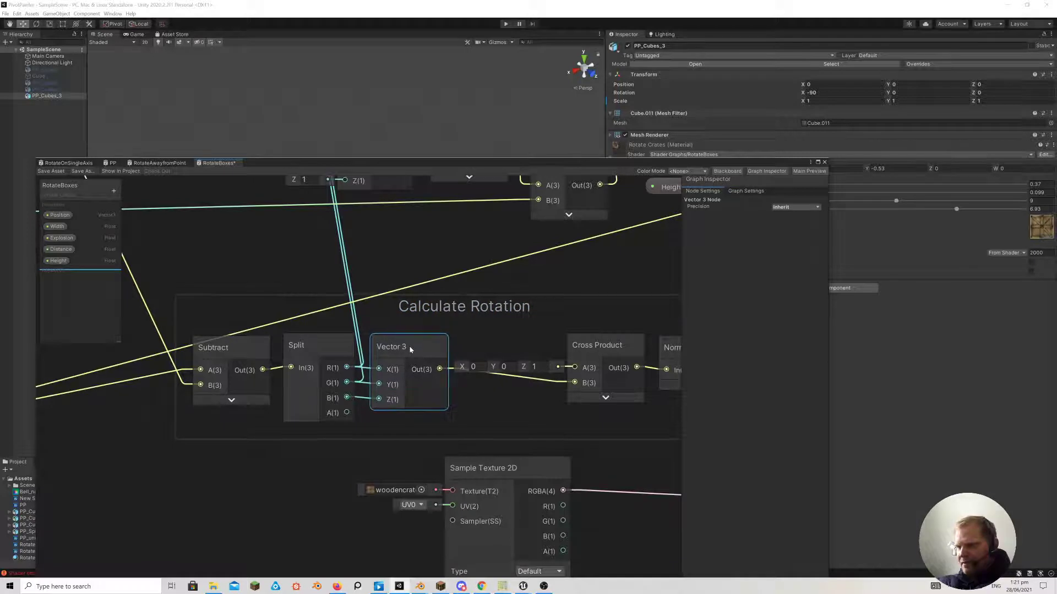
middle_drag(481, 333, 383, 349)
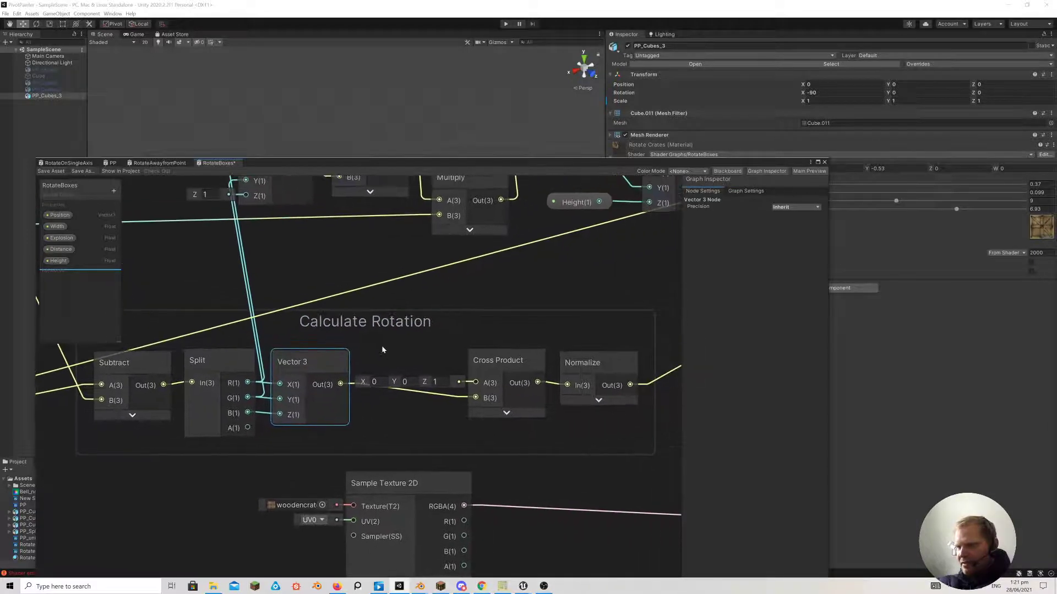
drag(476, 373, 477, 359)
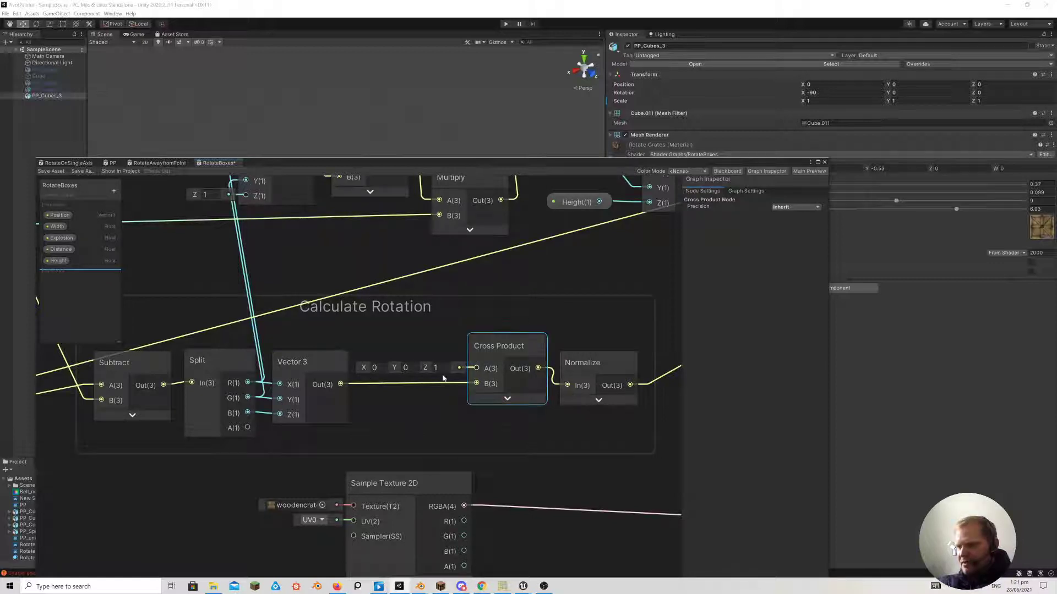
click(572, 363)
drag(572, 363, 569, 349)
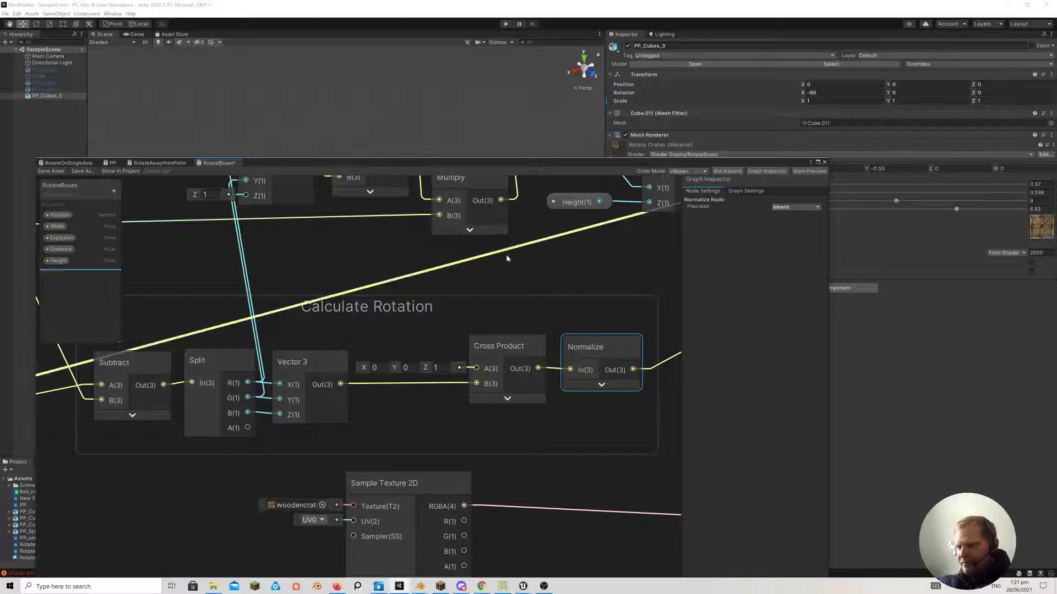
Move the shader graph window clear of the scene and set the crate material's Height to 7.56 and Width to 0.44
scroll(472, 292, down, 2)
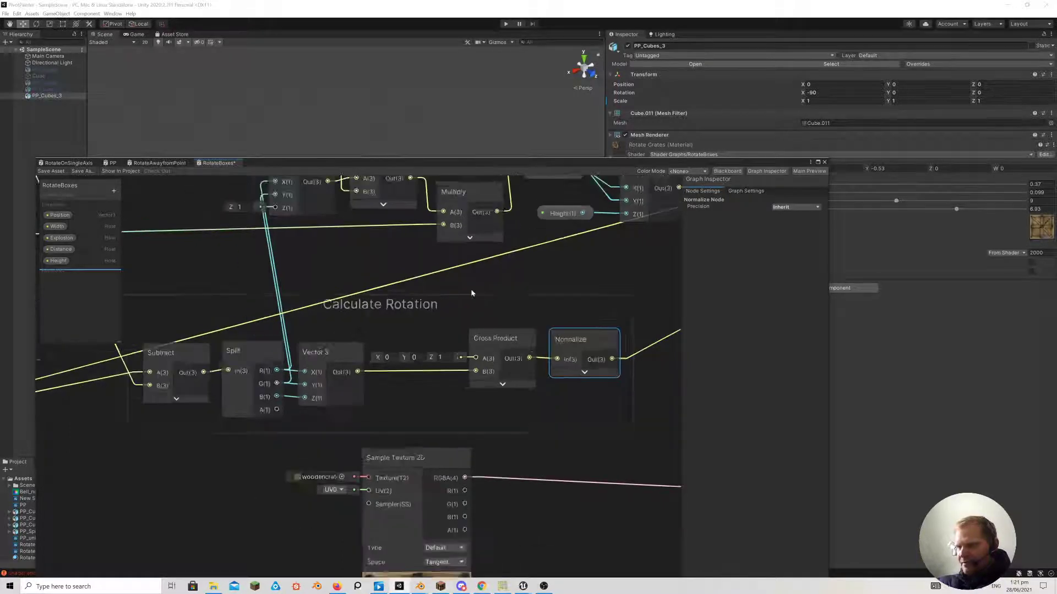
middle_drag(512, 281, 768, 410)
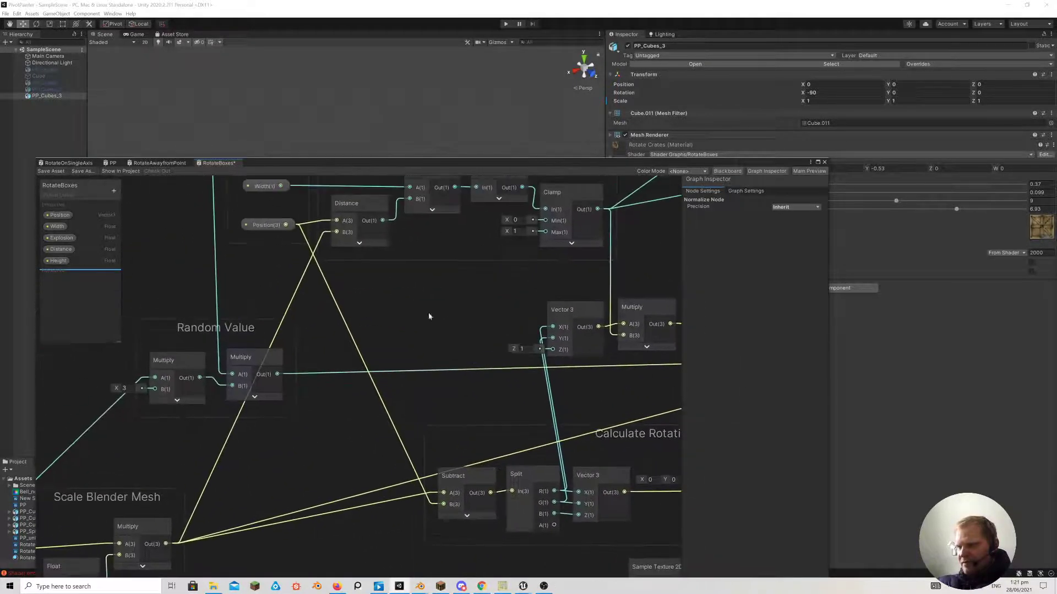
drag(652, 171, 630, 452)
scroll(429, 308, up, 5)
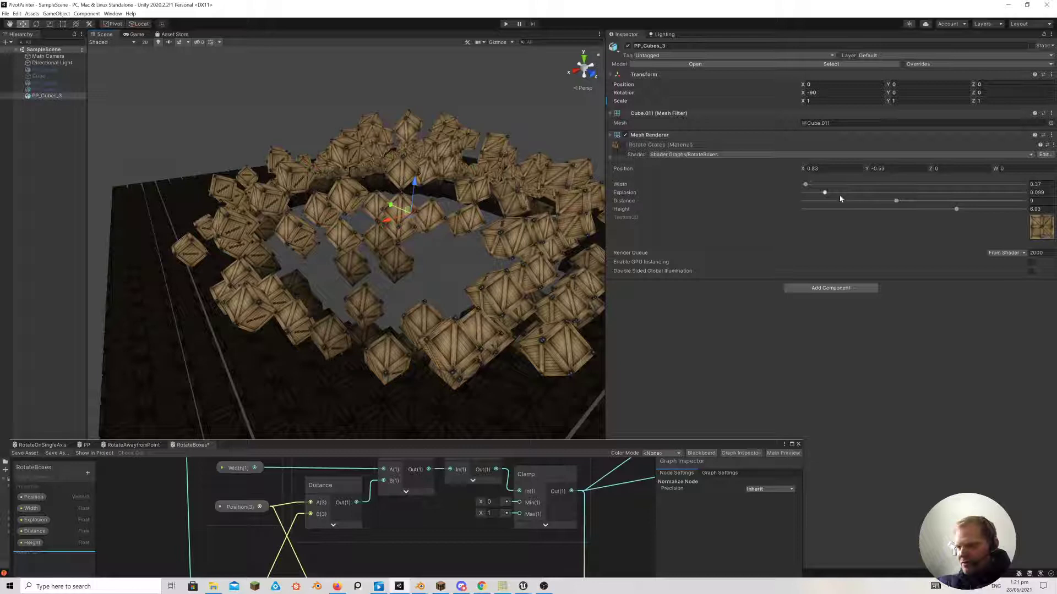
drag(955, 212, 971, 212)
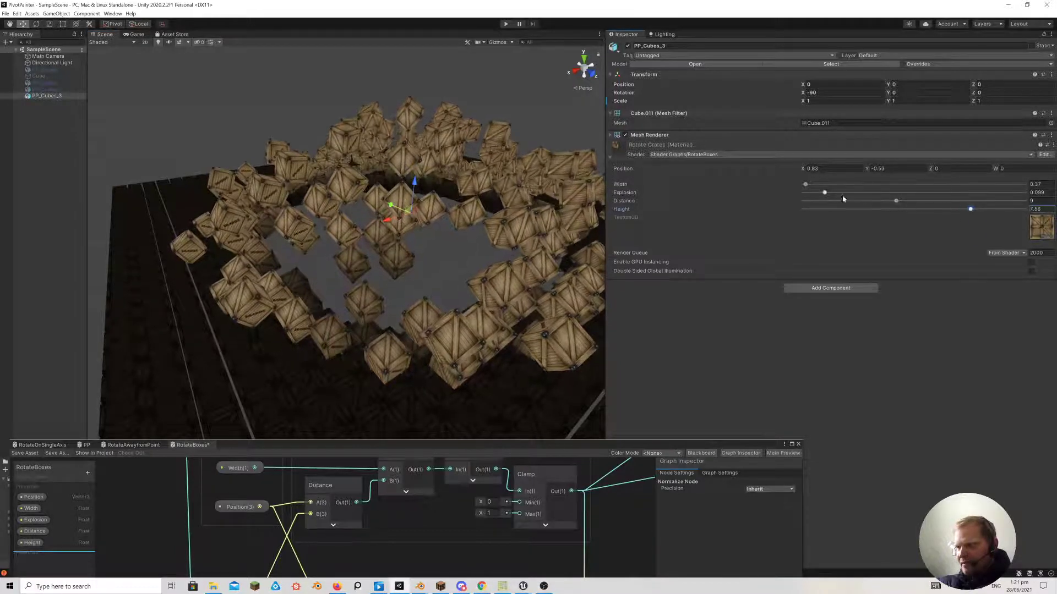
drag(806, 186, 808, 164)
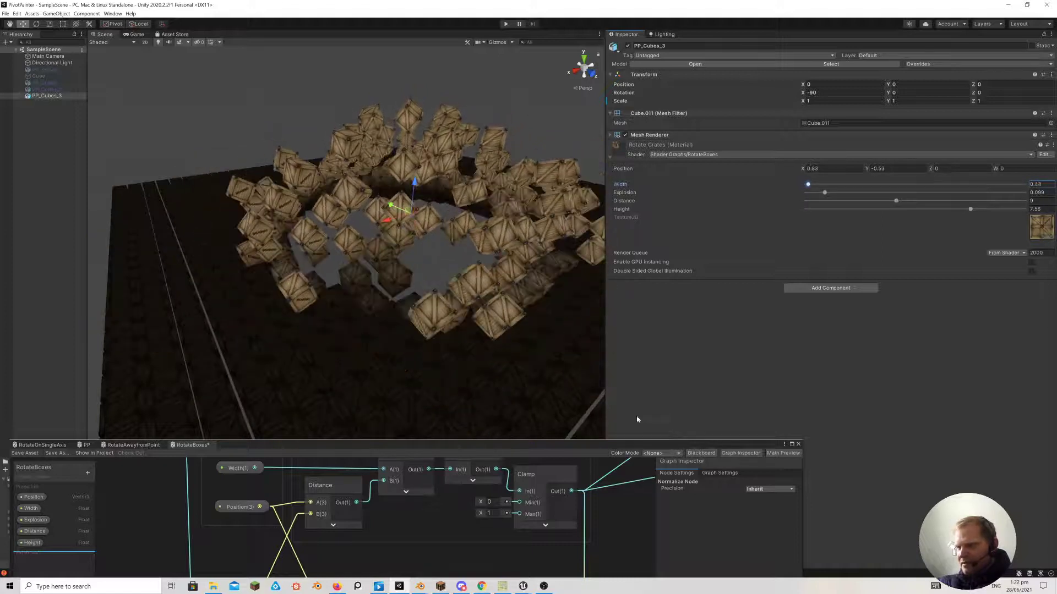
Return to the shader graph, set the B value of the Multiply feeding RotateAroundAxis's Rotation input to 200, and save the asset
drag(574, 446, 602, 135)
middle_drag(630, 258, 356, 216)
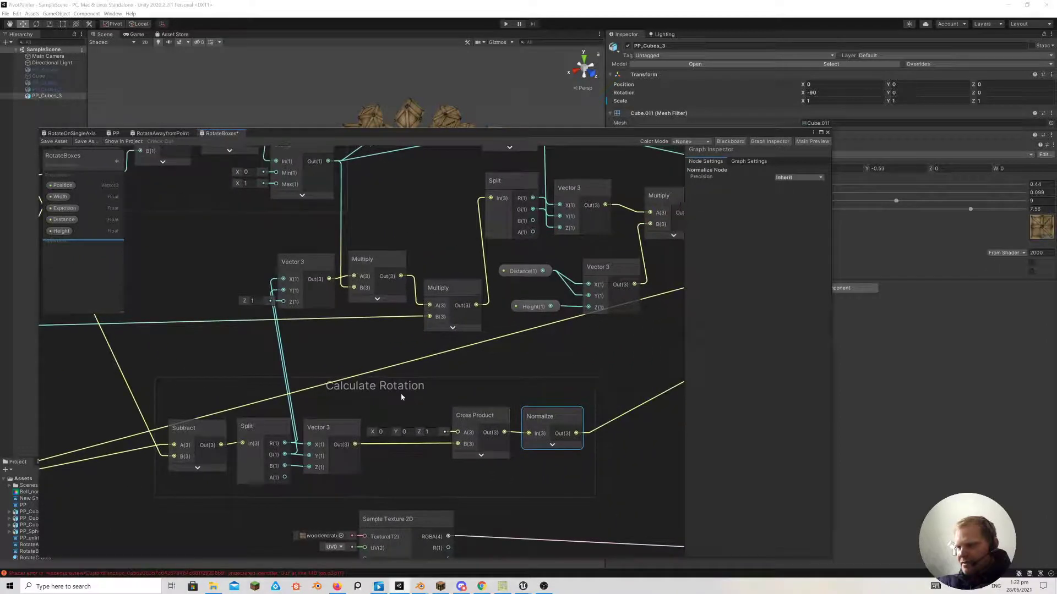
middle_drag(579, 344, 219, 391)
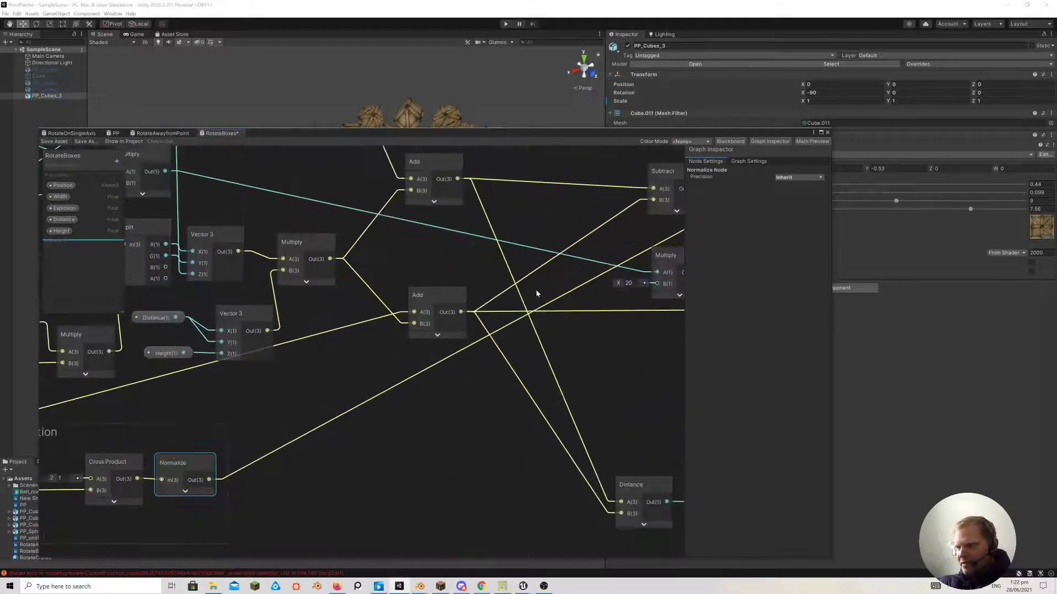
middle_drag(538, 294, 184, 369)
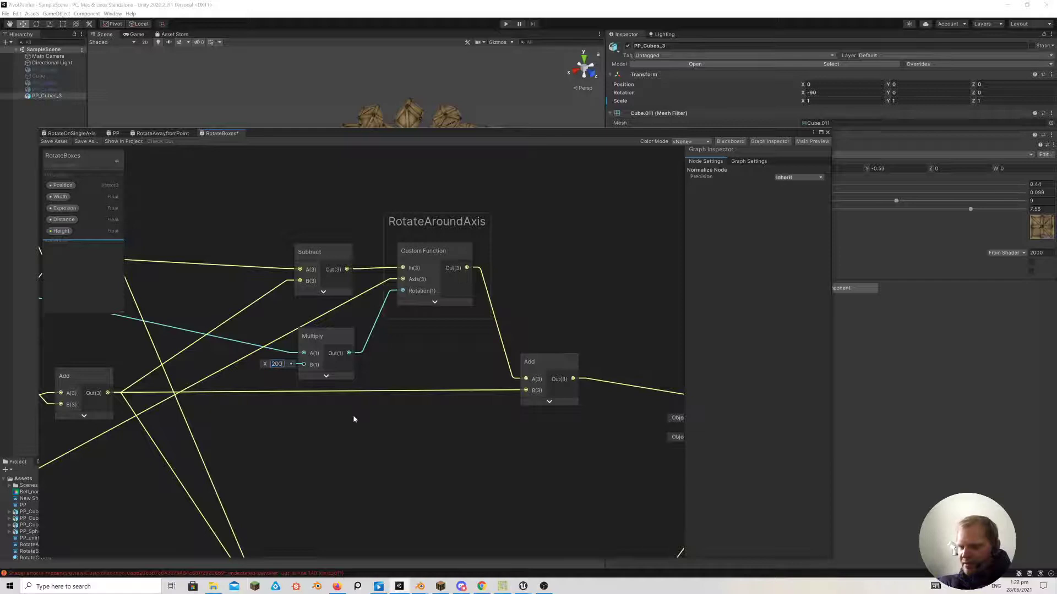
click(378, 355)
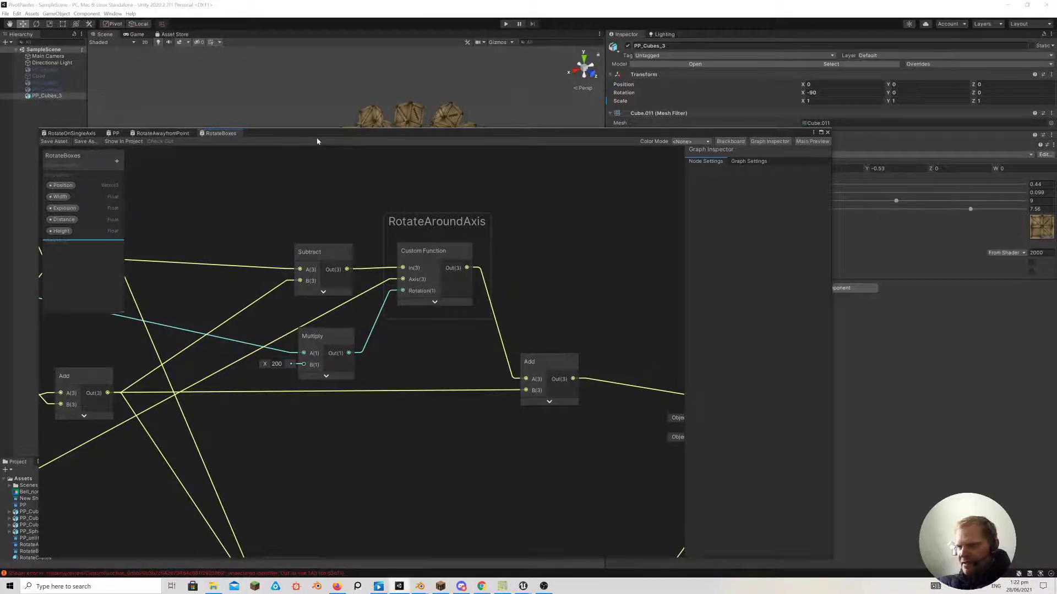
Uncover the scene again and test the crates' rotation by varying the material's Explosion, ending at 0.12
drag(317, 141, 299, 372)
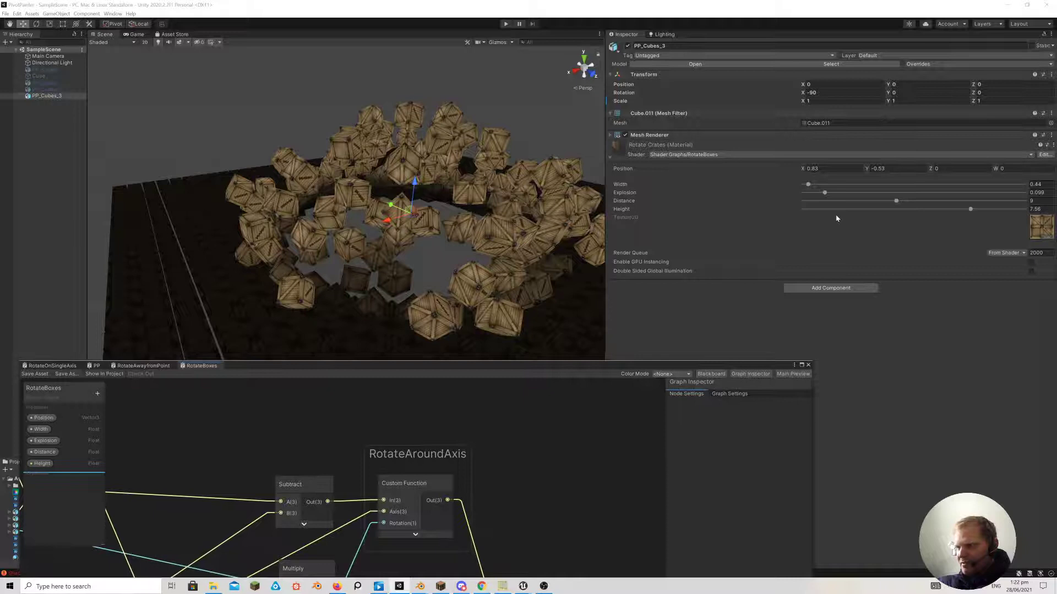
mouse_move(826, 194)
mouse_down()
mouse_move(844, 193)
mouse_move(823, 188)
mouse_up()
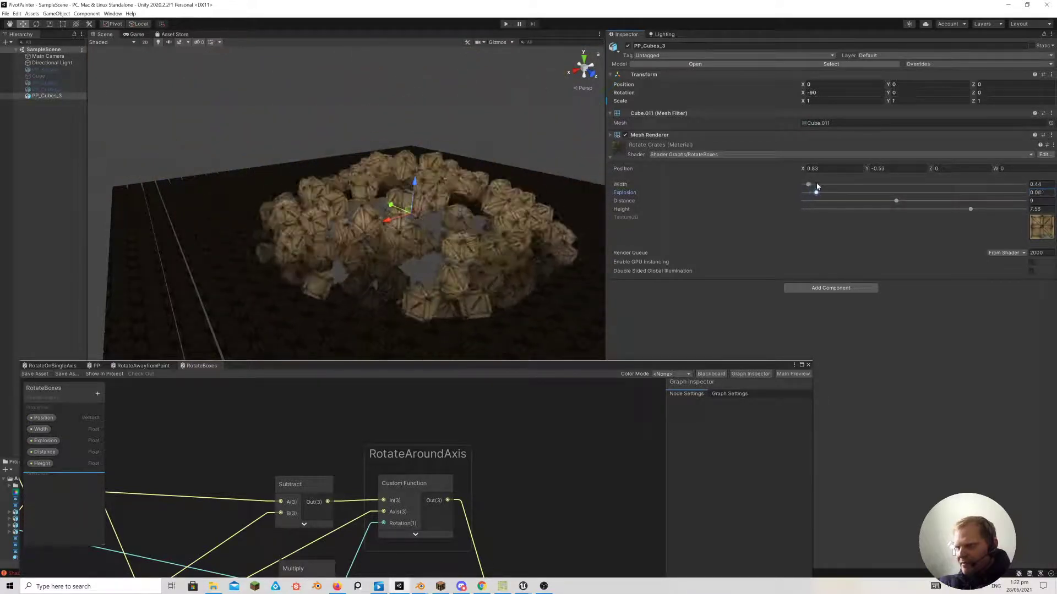
mouse_move(829, 183)
mouse_down()
mouse_move(833, 164)
mouse_move(889, 161)
mouse_move(1035, 195)
mouse_move(897, 173)
mouse_move(832, 178)
mouse_up()
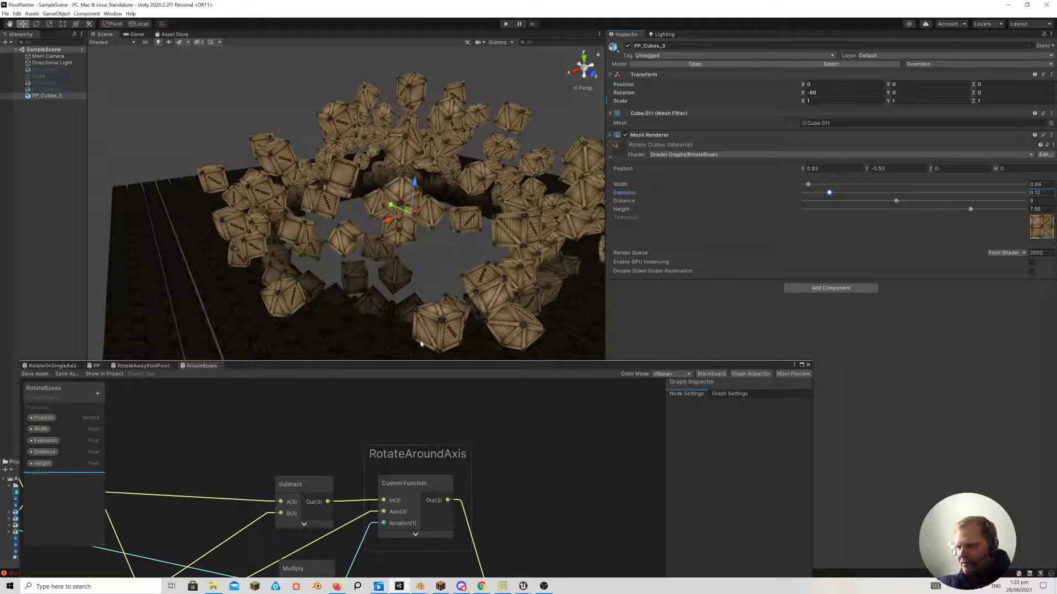
Bring the shader graph window back and review the connections between the Calculate Rotation and RotateAroundAxis groups
drag(386, 366, 491, 125)
scroll(322, 292, down, 4)
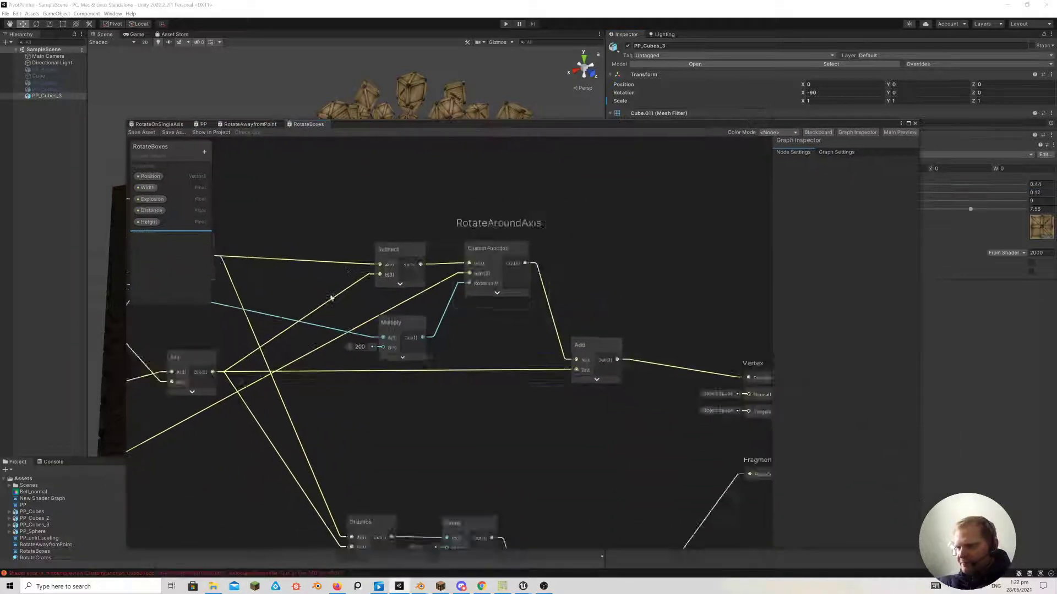
middle_drag(318, 286, 711, 229)
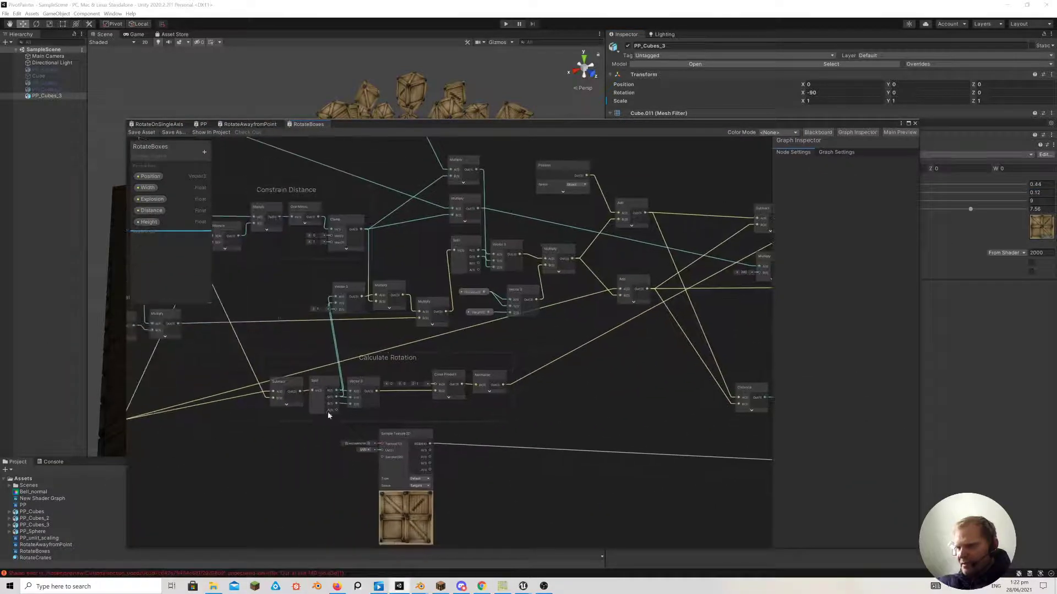
middle_drag(513, 321, 539, 396)
scroll(410, 402, down, 3)
scroll(398, 424, up, 3)
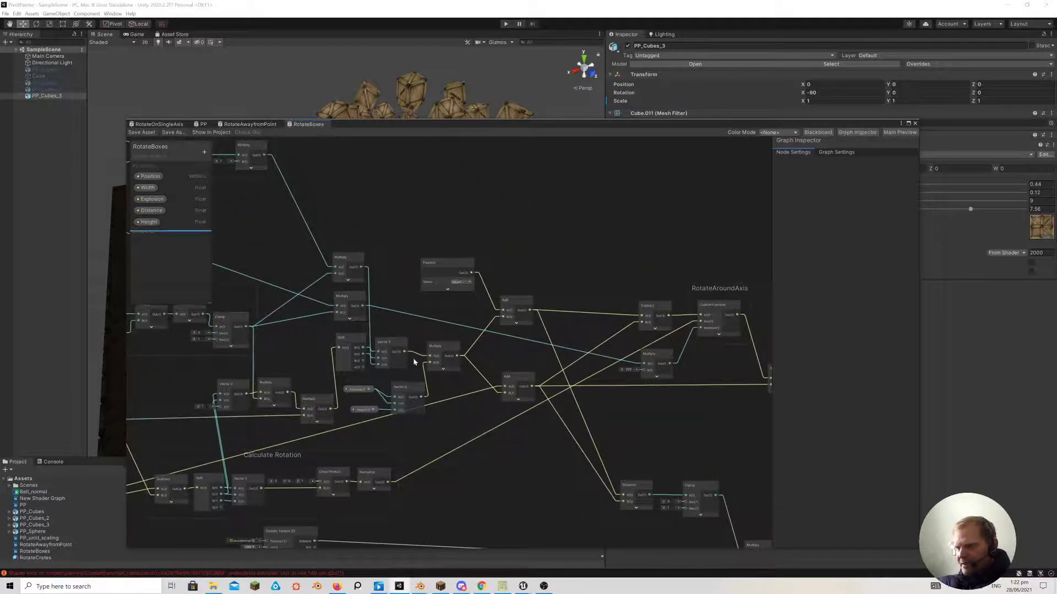
scroll(415, 360, up, 2)
Trace the graph from the Constrain Distance group back to UV Baked Position and forward to the Object-space Position node
middle_drag(477, 294, 666, 275)
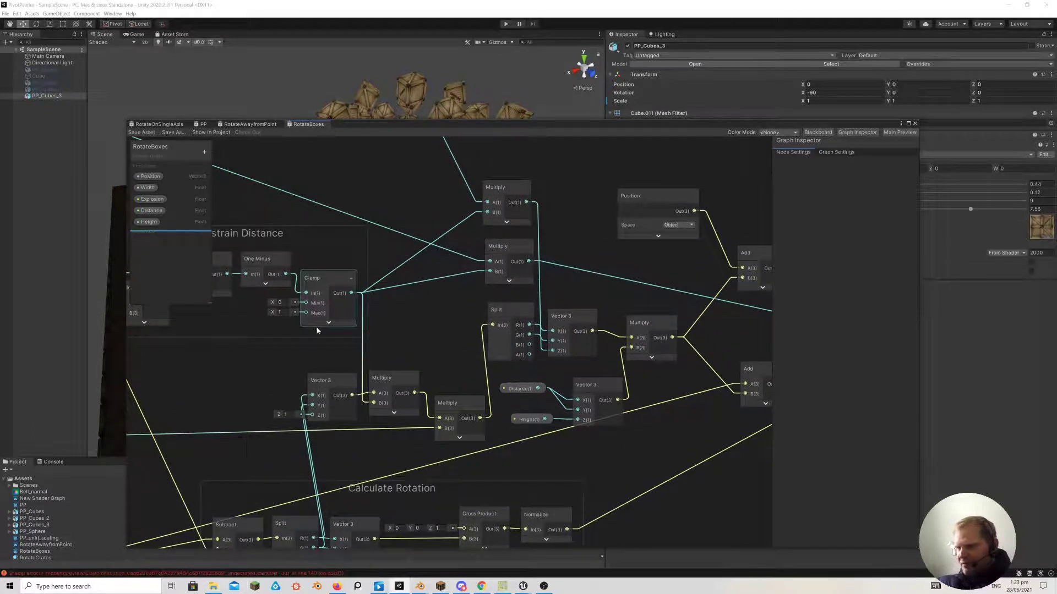
middle_drag(334, 328, 632, 283)
middle_drag(443, 369, 625, 280)
middle_drag(382, 392, 578, 272)
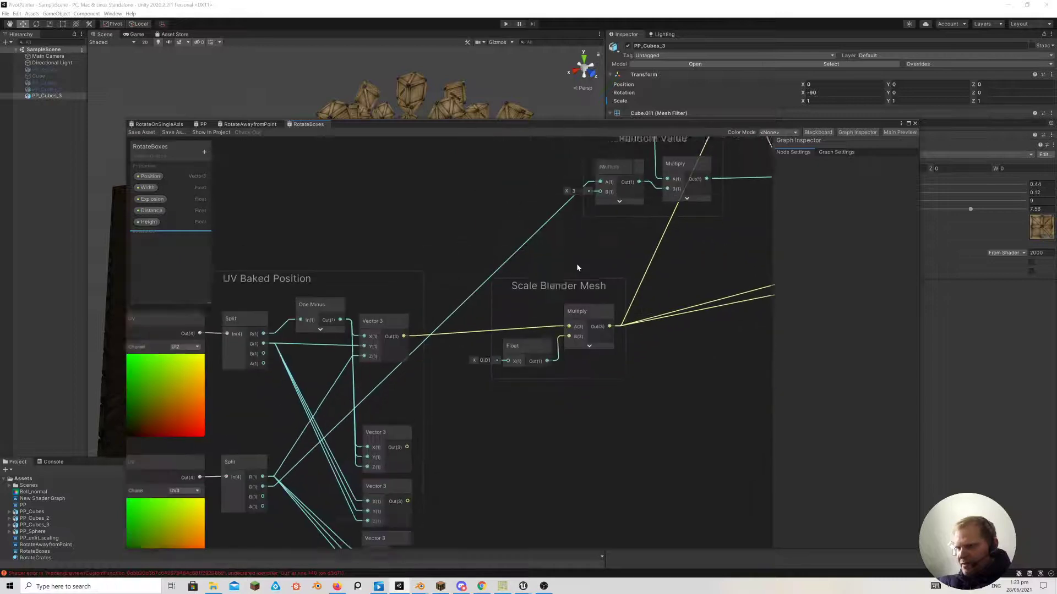
middle_drag(709, 286, 108, 507)
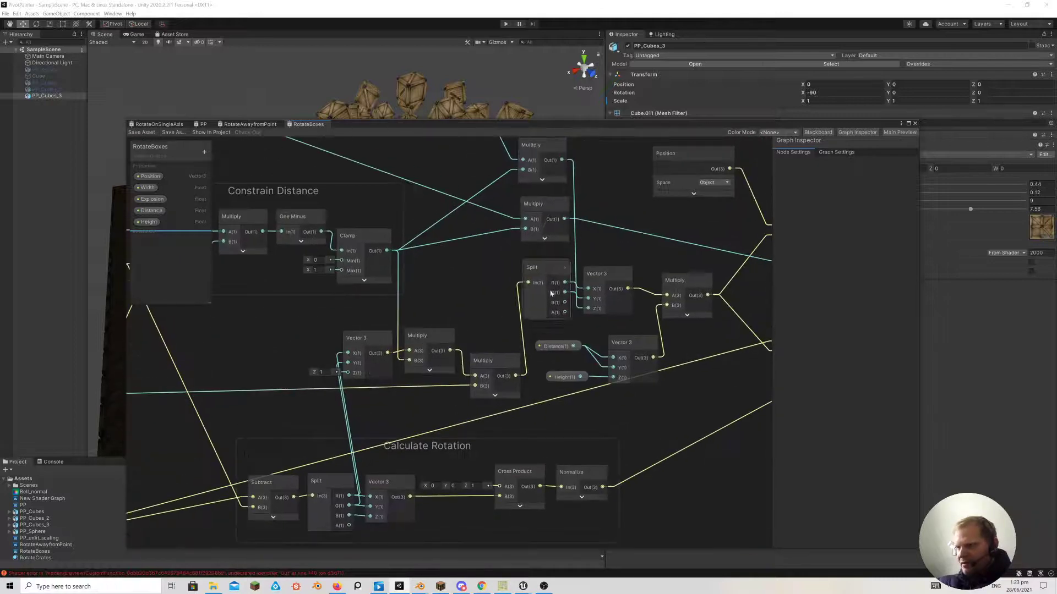
middle_drag(596, 267, 325, 393)
scroll(350, 388, up, 2)
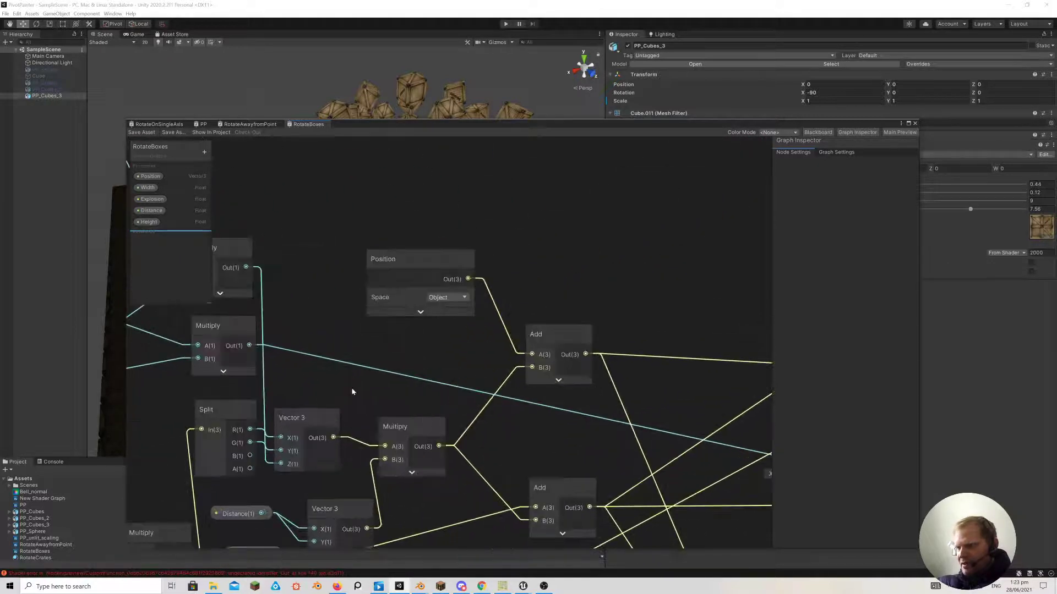
Move the Object-space Position node slightly up, away from the Add node it feeds
drag(396, 272, 386, 250)
scroll(441, 308, up, 2)
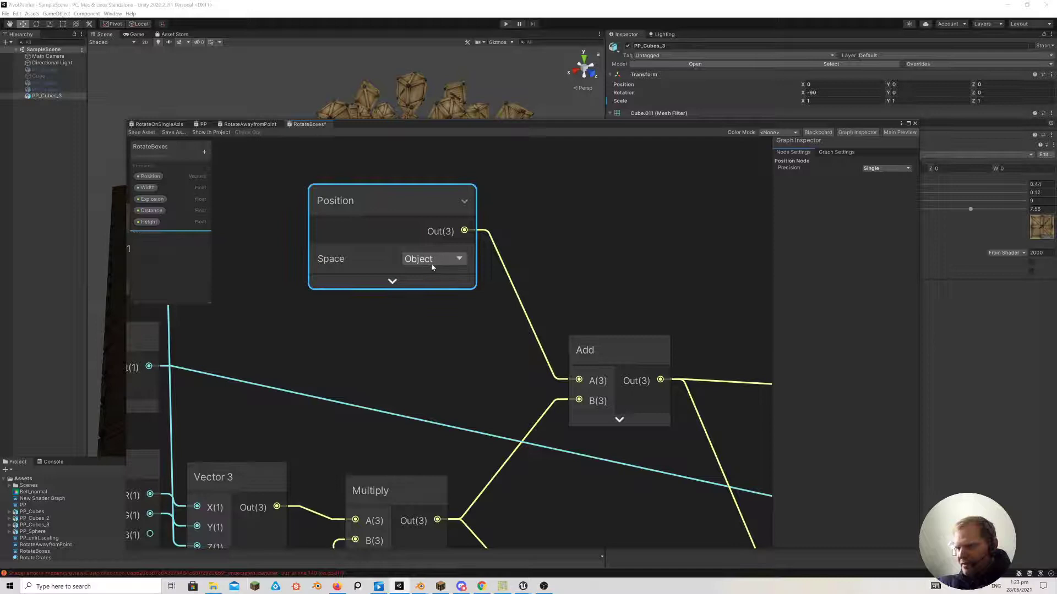
drag(392, 200, 405, 205)
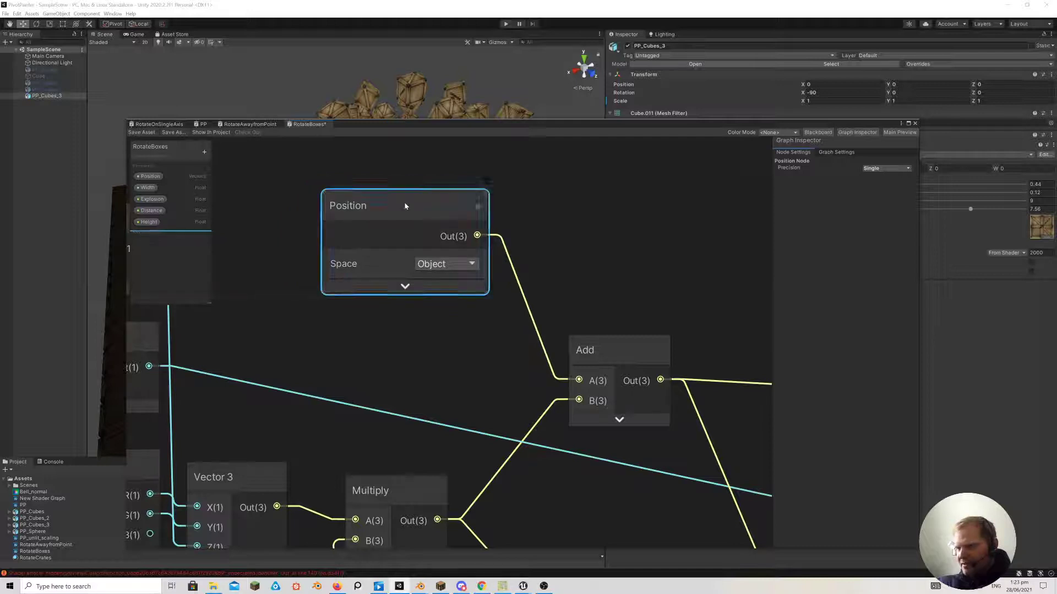
Switch to the browser to view the tweet about a vertex-based destruction shader, and return to Unity
click(337, 587)
scroll(469, 319, up, 10)
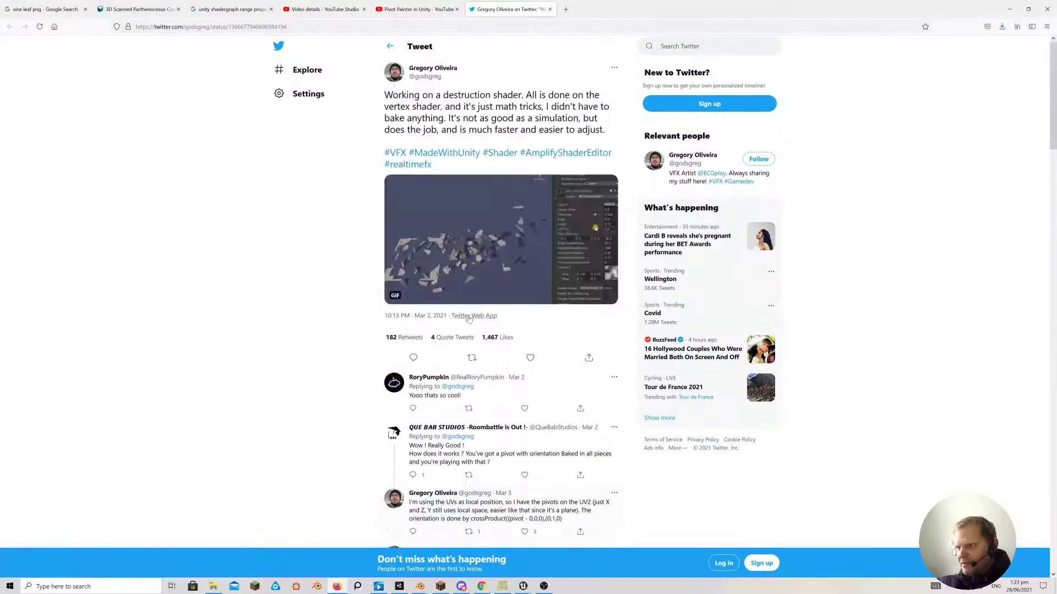
click(1012, 10)
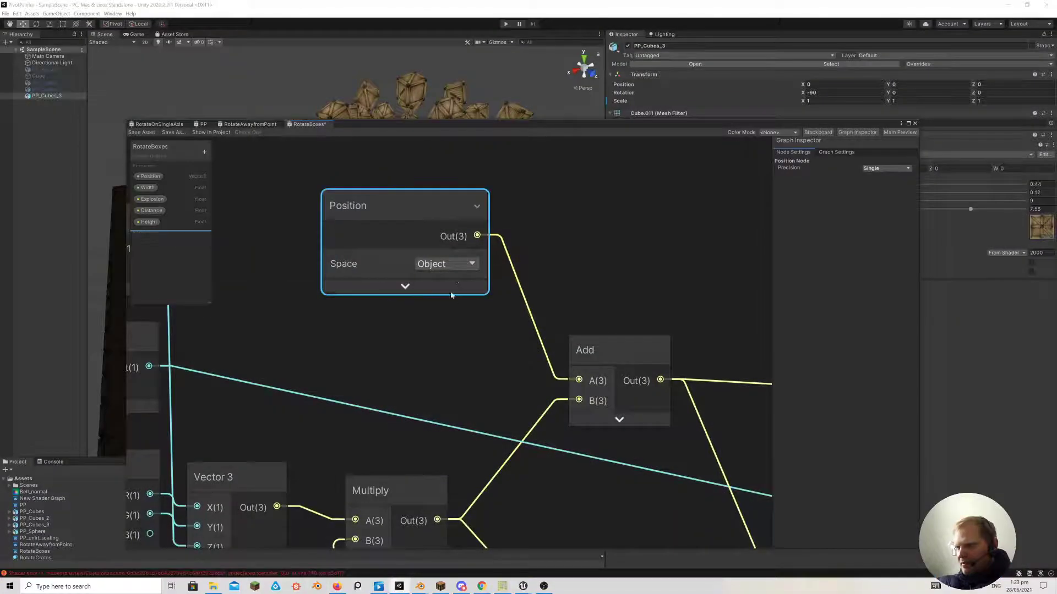
Shift the Object-space Position node slightly down toward its Add node
drag(423, 201, 411, 235)
scroll(418, 278, down, 8)
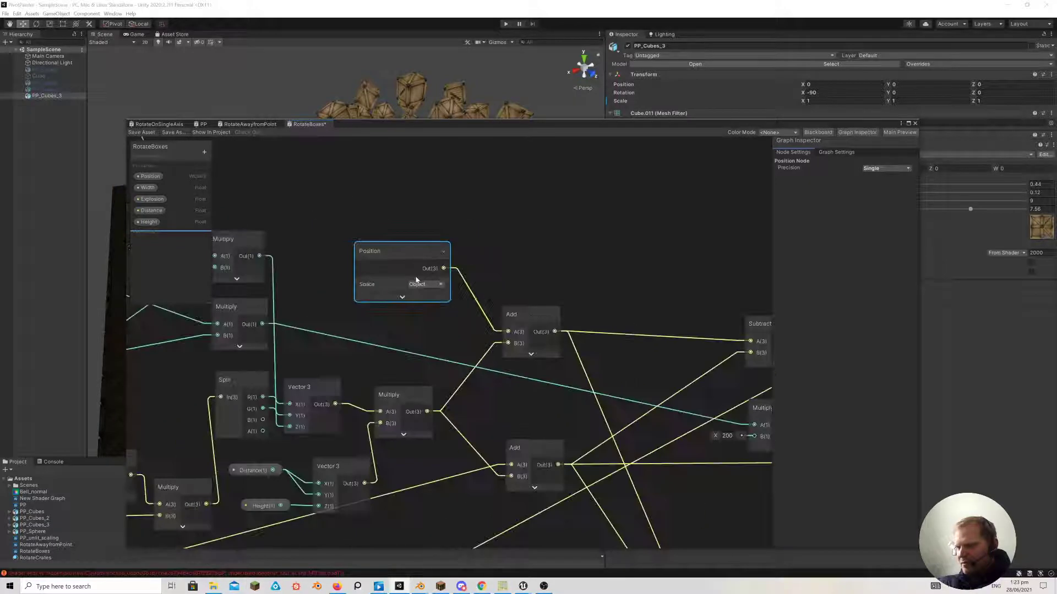
Examine how the UV2 and UV3 Split outputs feed the Vector 3 nodes in the UV Baked Position group
middle_drag(420, 283, 845, 171)
middle_drag(520, 330, 671, 284)
scroll(550, 296, up, 4)
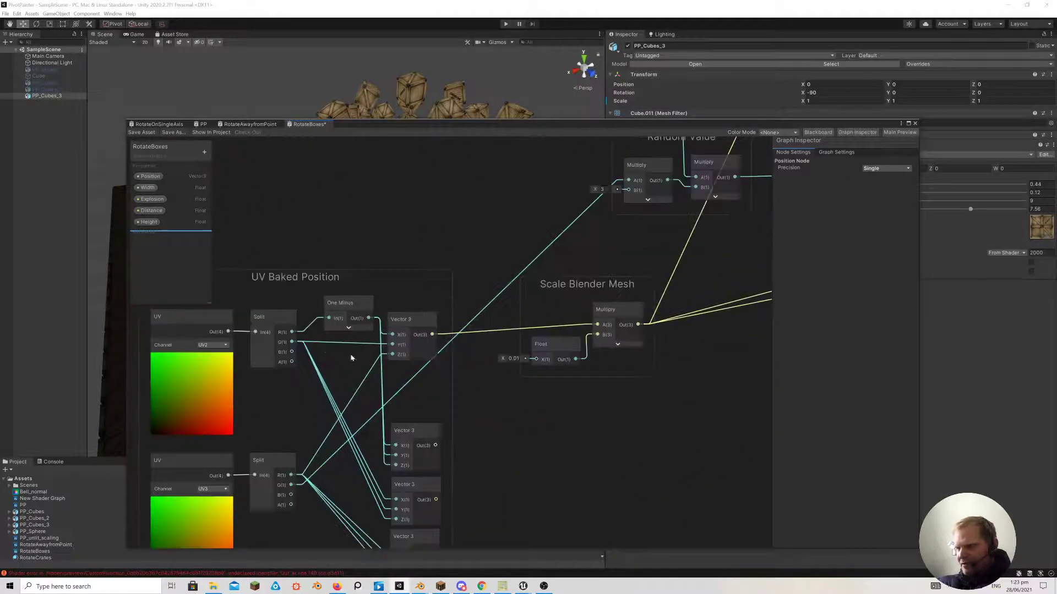
middle_drag(334, 345, 478, 230)
scroll(529, 277, down, 5)
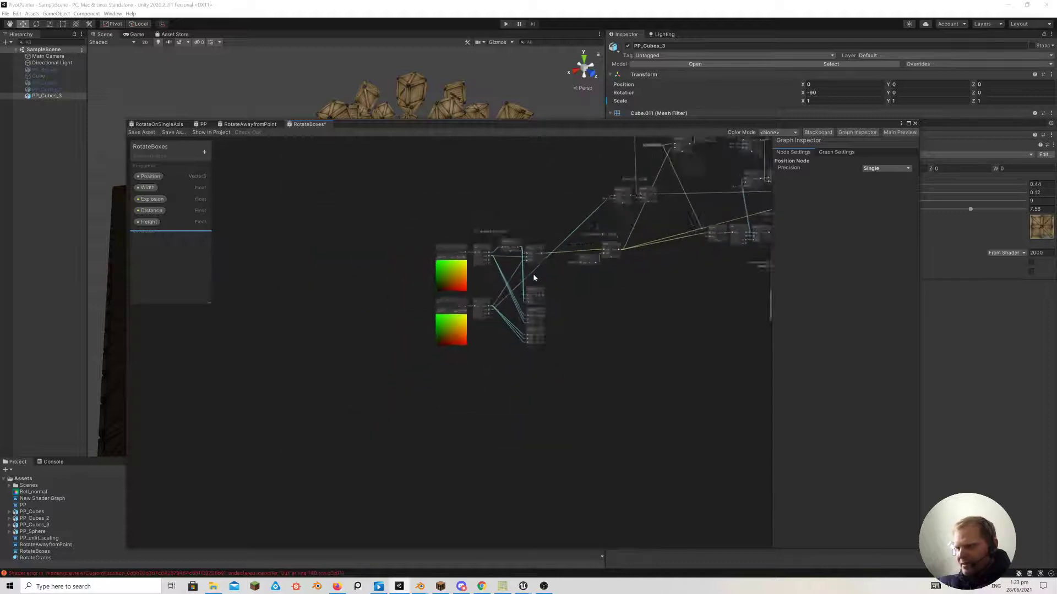
scroll(529, 281, up, 4)
scroll(527, 291, up, 2)
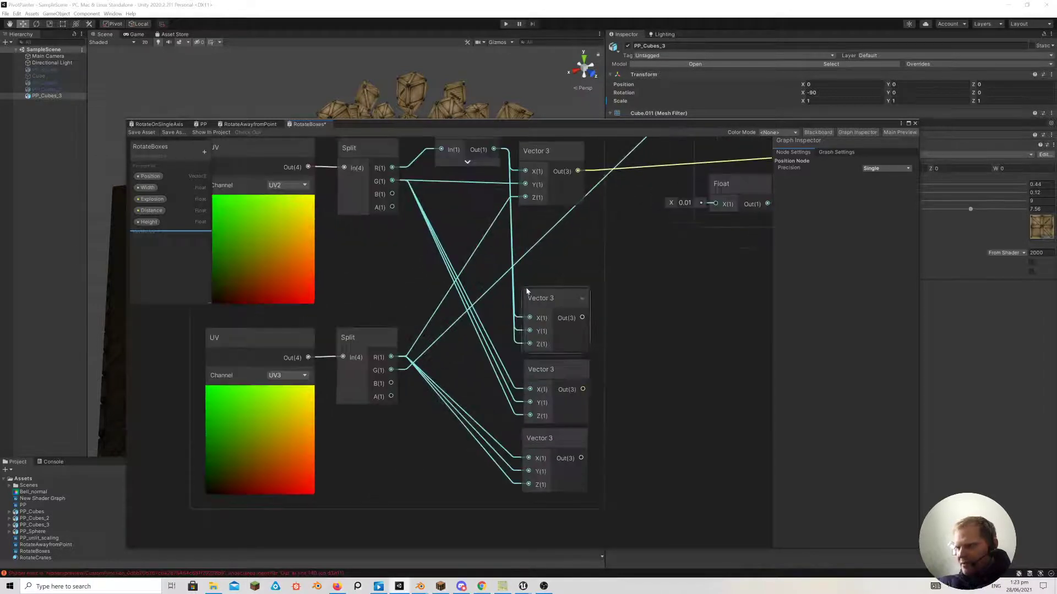
Test-move PP_Cubes_3 to X position 0.5 in the scene and undo the move
scroll(526, 284, down, 6)
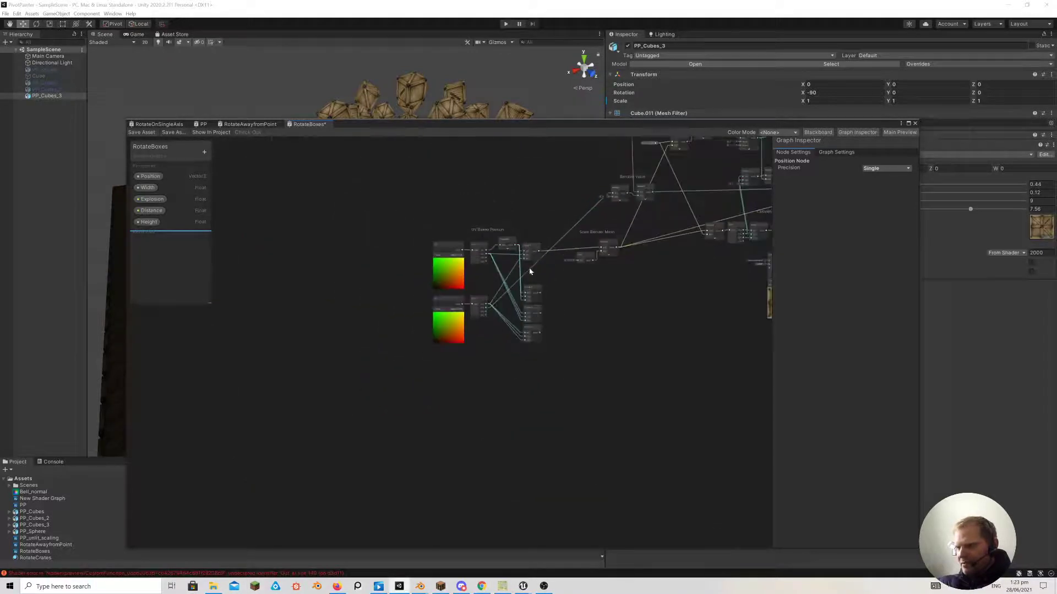
scroll(532, 276, up, 8)
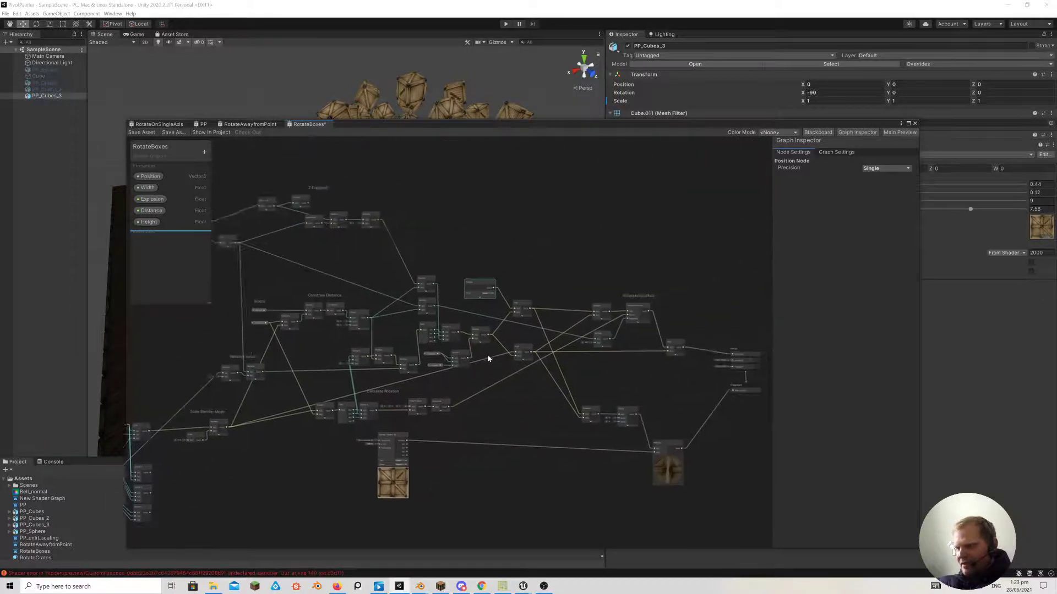
scroll(500, 364, up, 8)
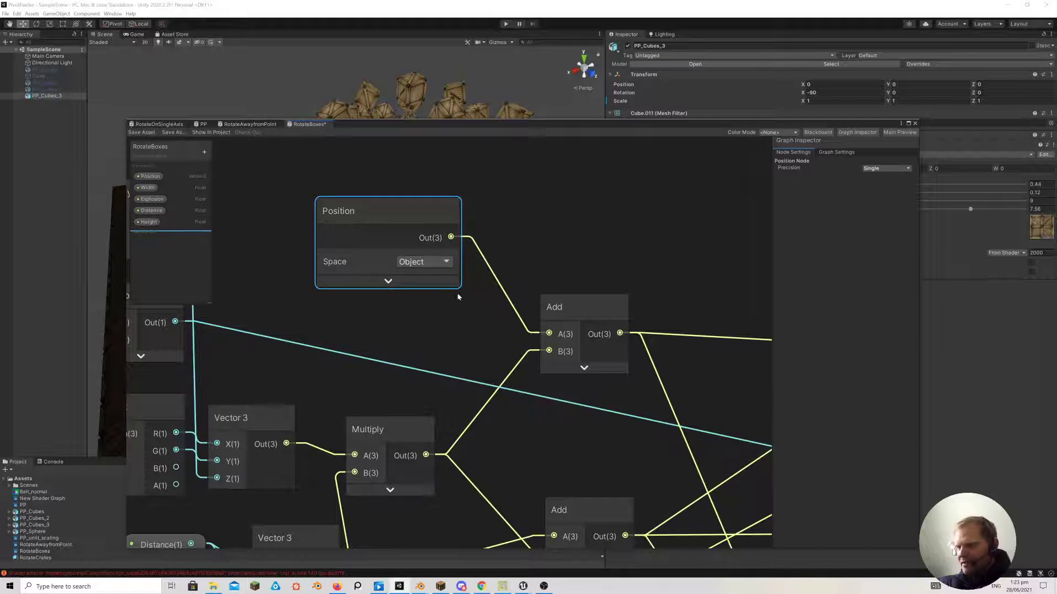
drag(901, 120, 849, 477)
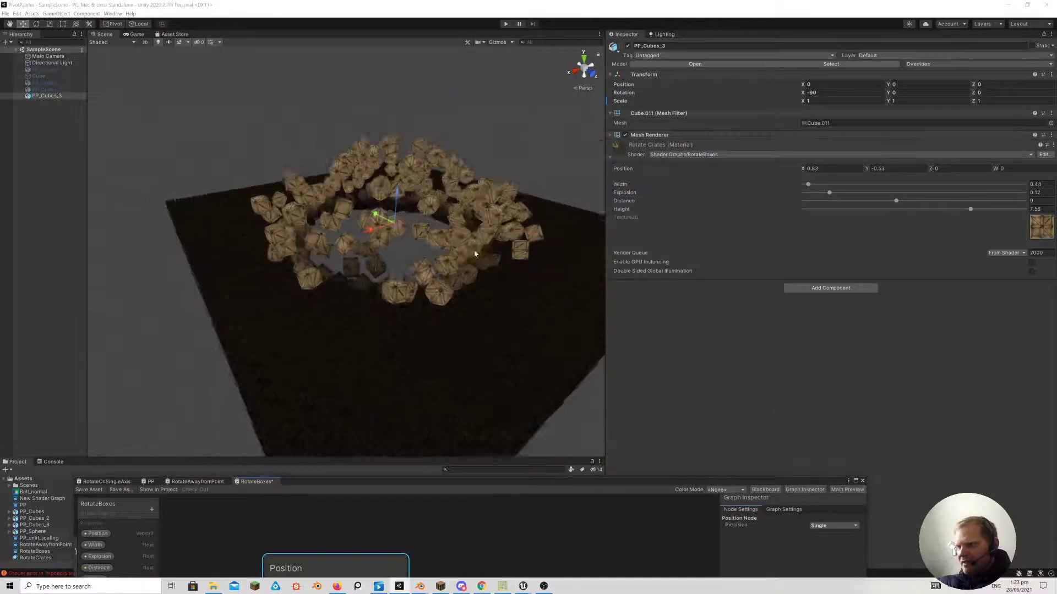
drag(358, 235, 370, 278)
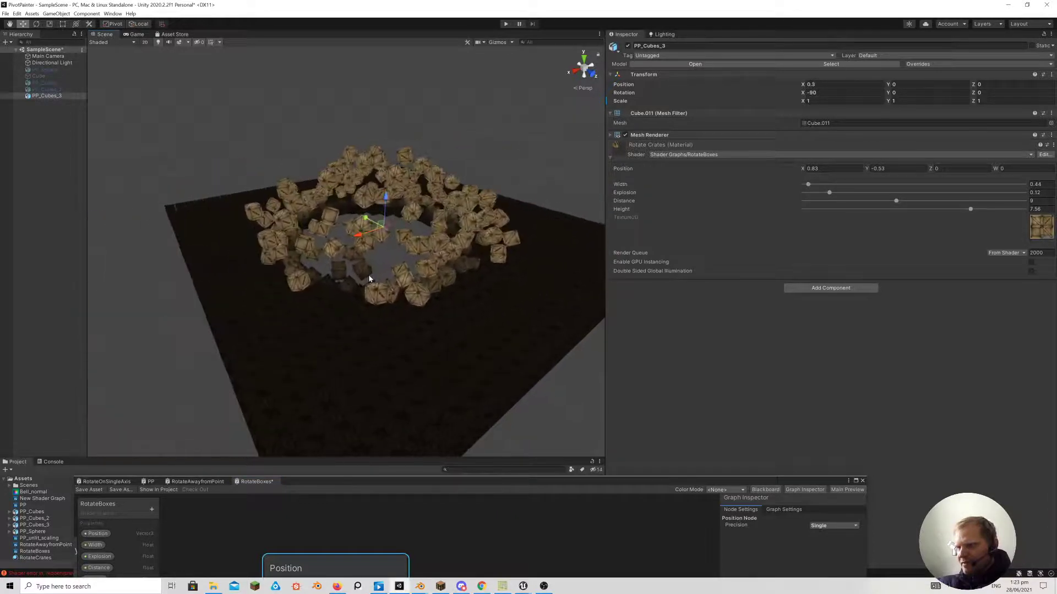
key(ctrl+z)
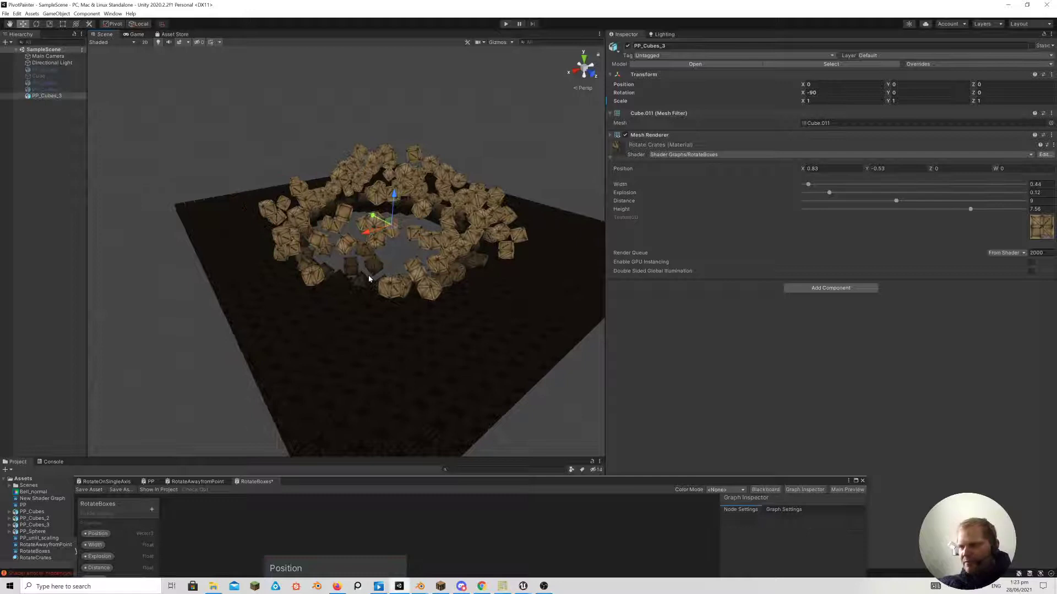
Move the Height property node up beneath Distance, and shift the Vector 3 node they feed closer to both
drag(413, 485, 451, 117)
scroll(428, 289, down, 1)
middle_drag(427, 289, 431, 202)
middle_drag(419, 263, 544, 210)
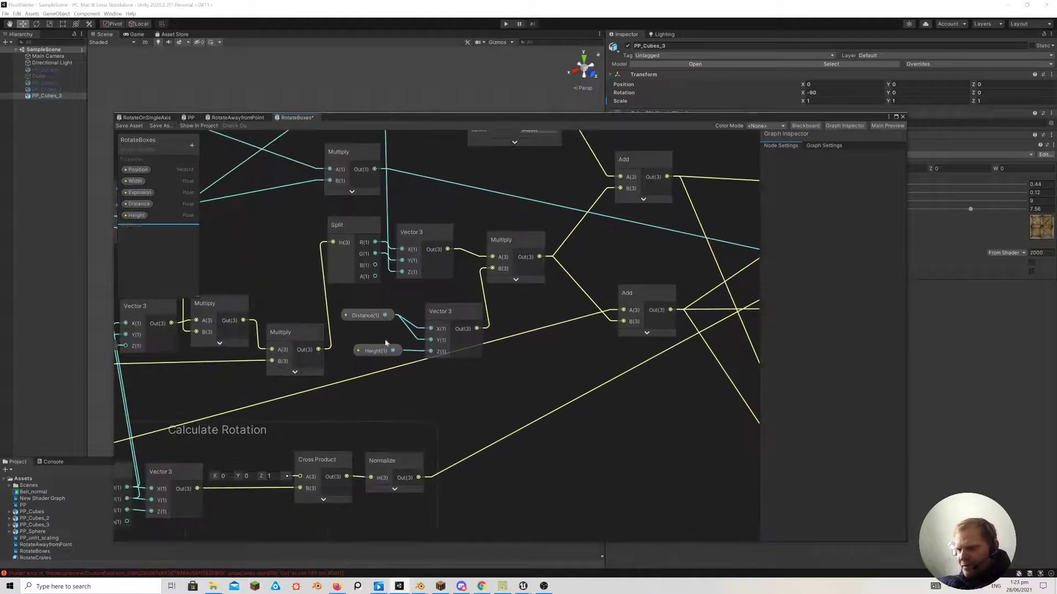
drag(376, 351, 370, 335)
drag(438, 318, 415, 308)
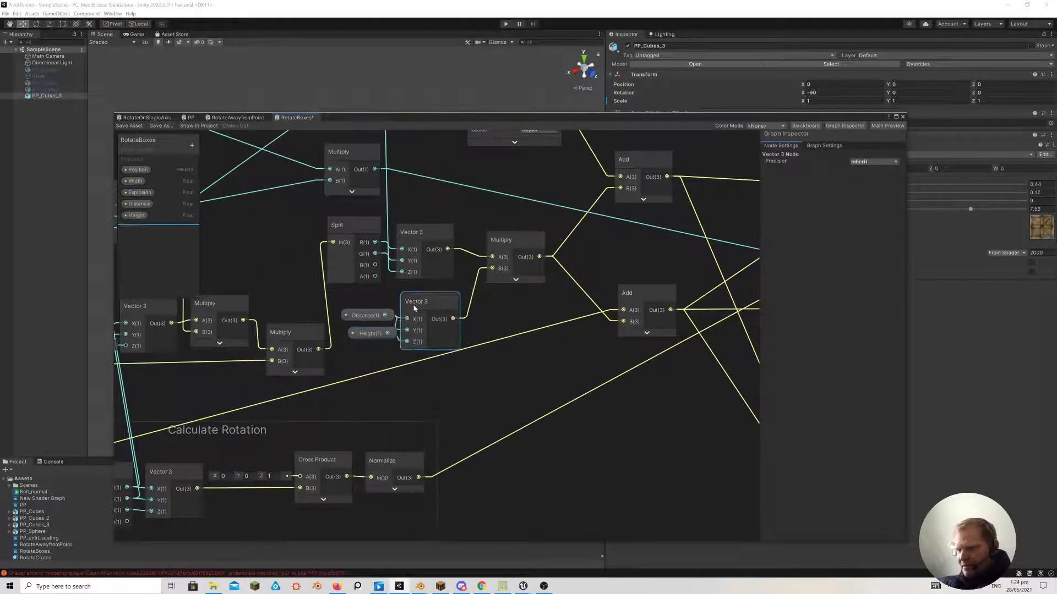
Trace the node flow from UV Baked Position through Random Value, Constrain Distance and Z Explosion to the two Add nodes
middle_drag(530, 258, 421, 378)
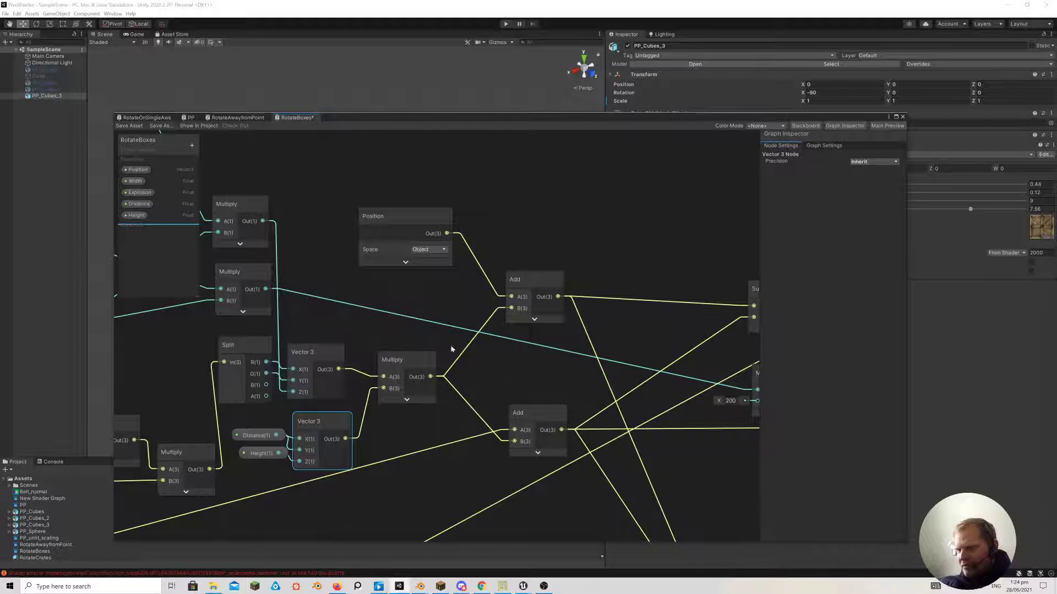
scroll(442, 340, down, 3)
middle_drag(405, 334, 825, 231)
middle_drag(372, 406, 627, 295)
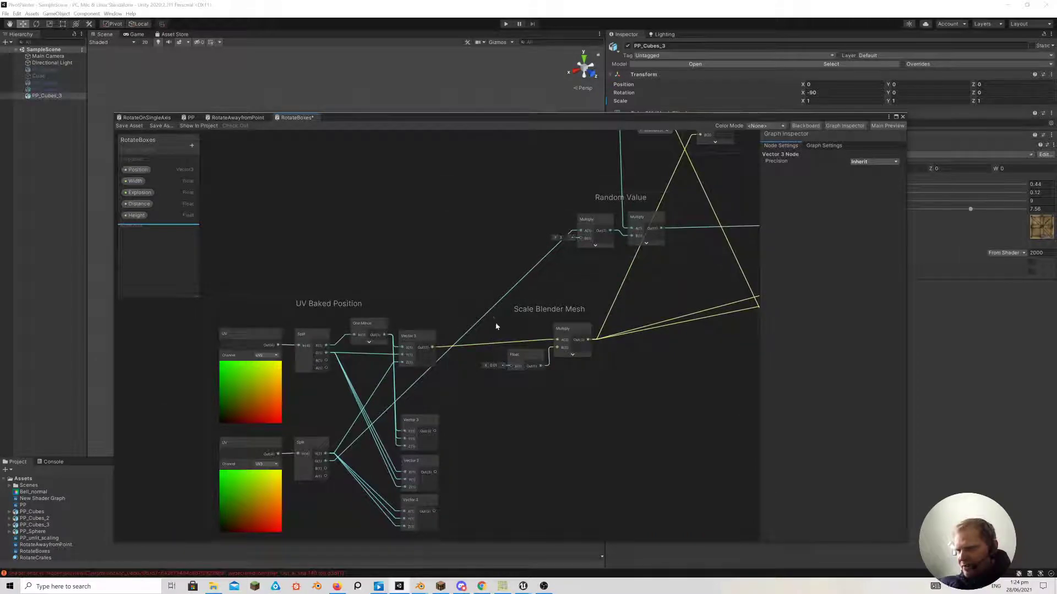
middle_drag(591, 293, 189, 505)
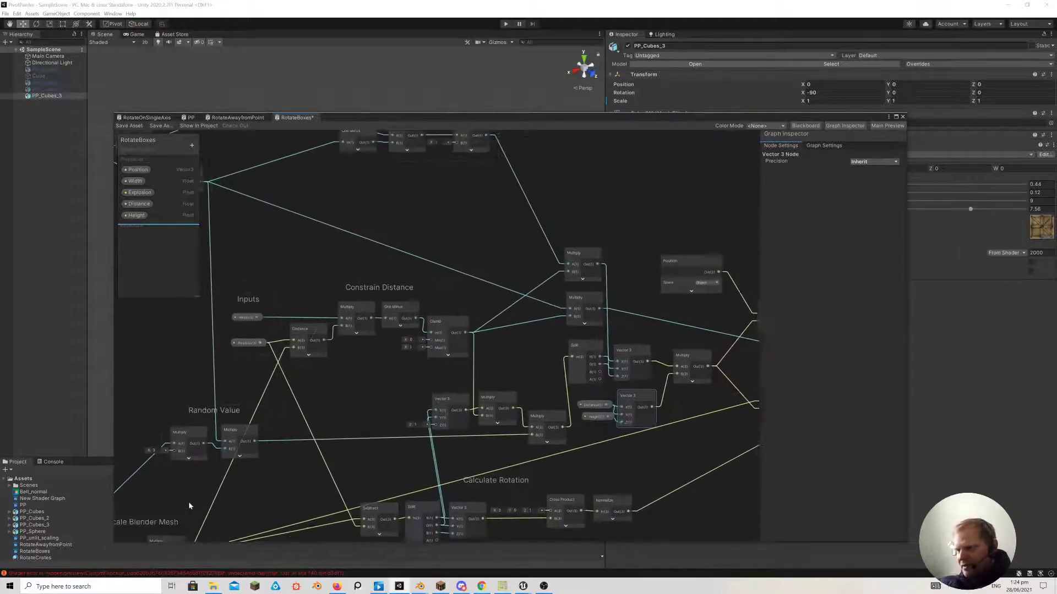
scroll(464, 264, down, 2)
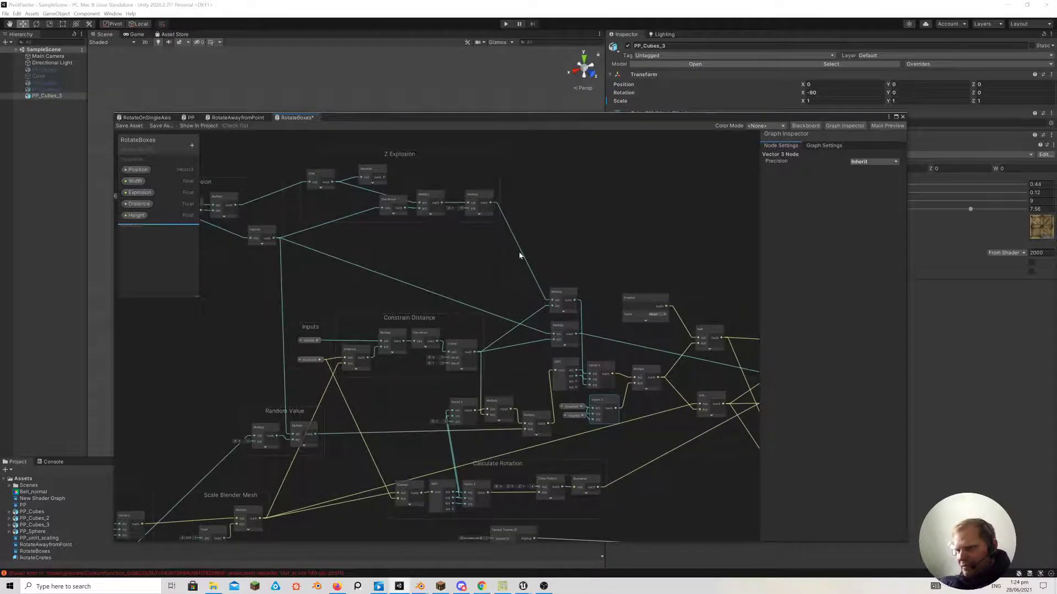
scroll(519, 255, down, 3)
middle_drag(528, 229, 465, 183)
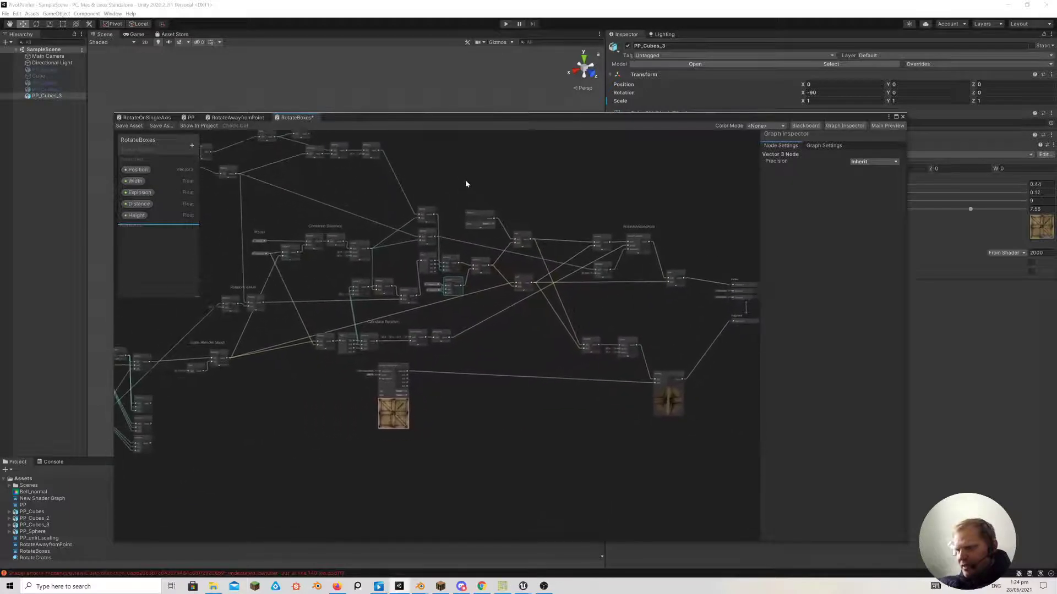
middle_drag(308, 331, 253, 380)
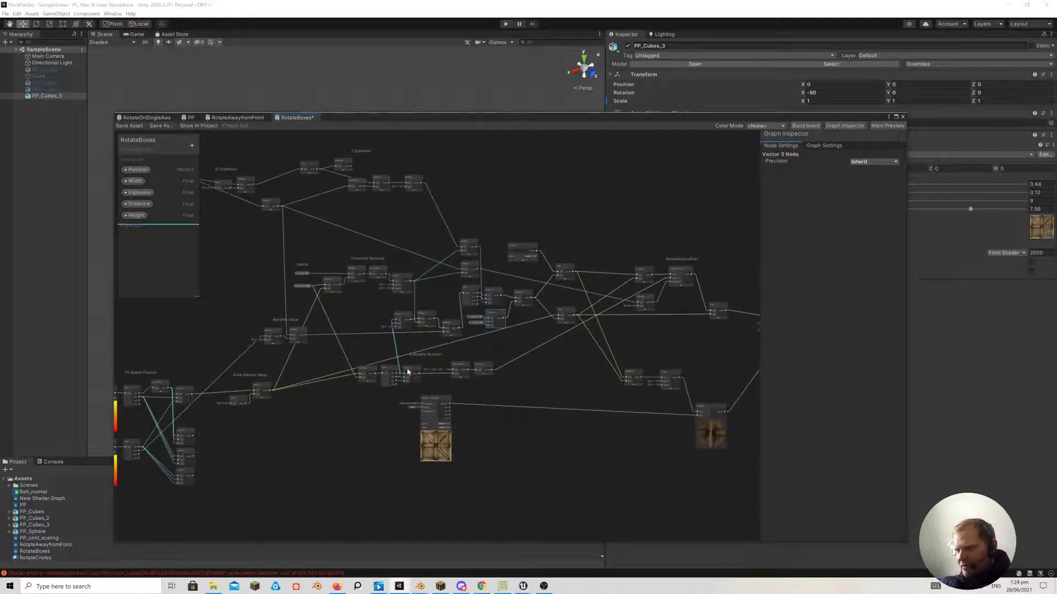
scroll(535, 327, up, 6)
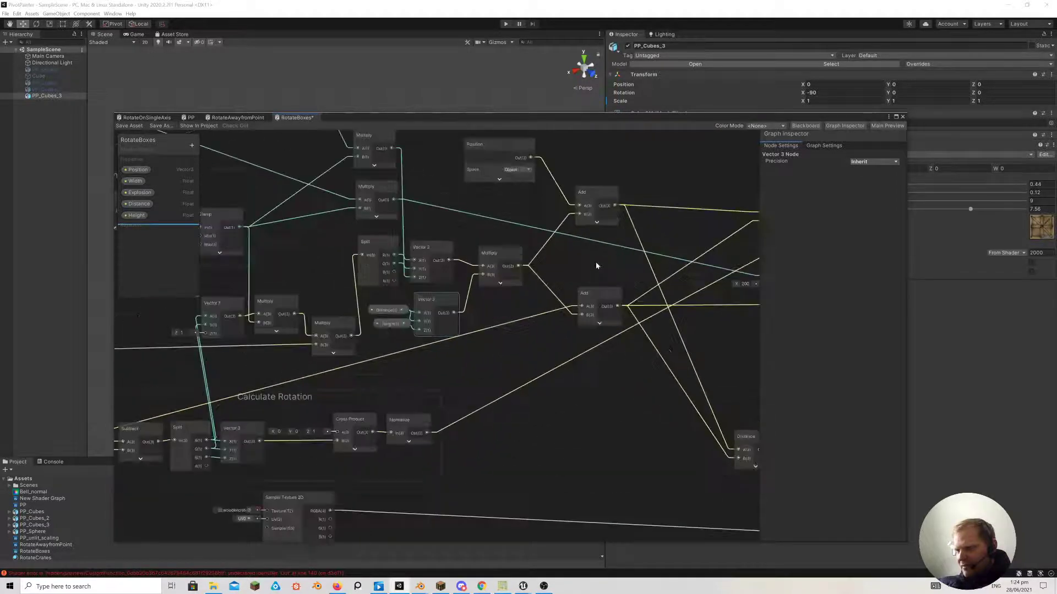
Connect the output of the Add node fed by Position directly to the Vertex Position input, and save the graph
middle_drag(349, 314, 252, 365)
scroll(334, 330, down, 2)
middle_drag(393, 336, 386, 354)
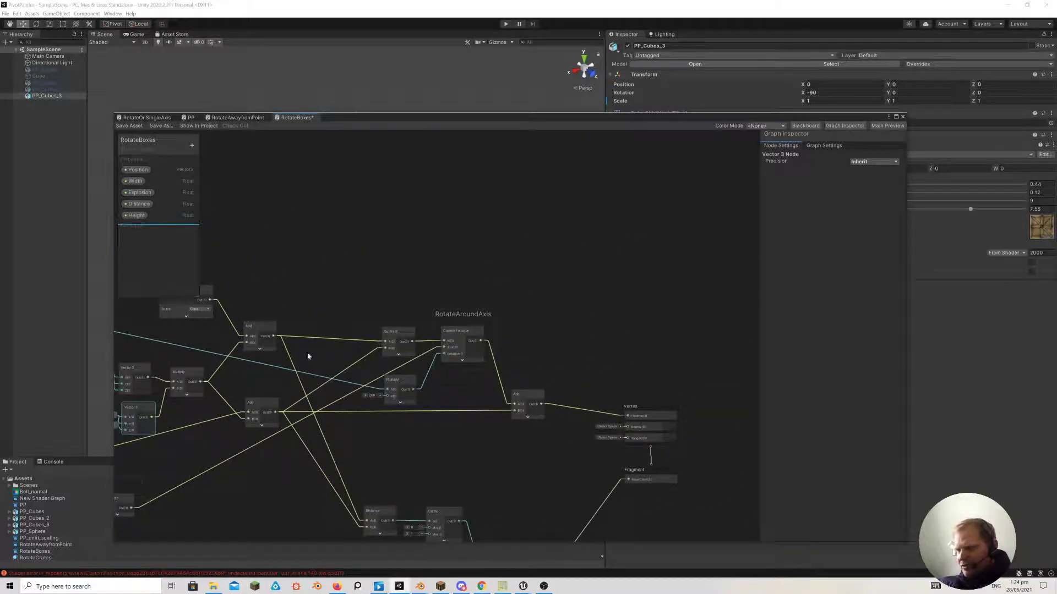
drag(273, 337, 633, 420)
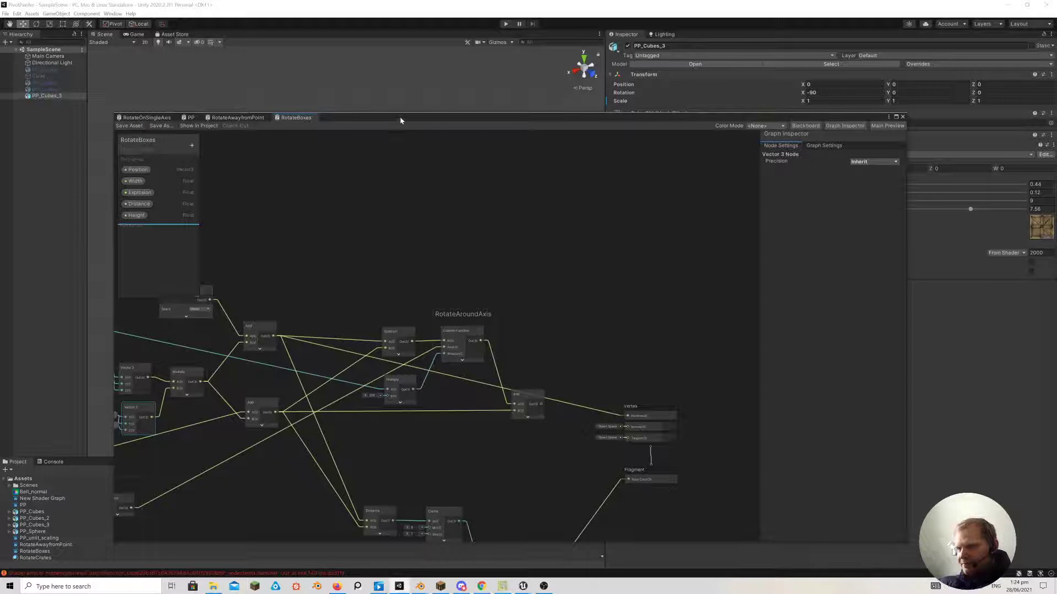
Raise the crate material's Explosion value to about 0.26
drag(401, 120, 366, 428)
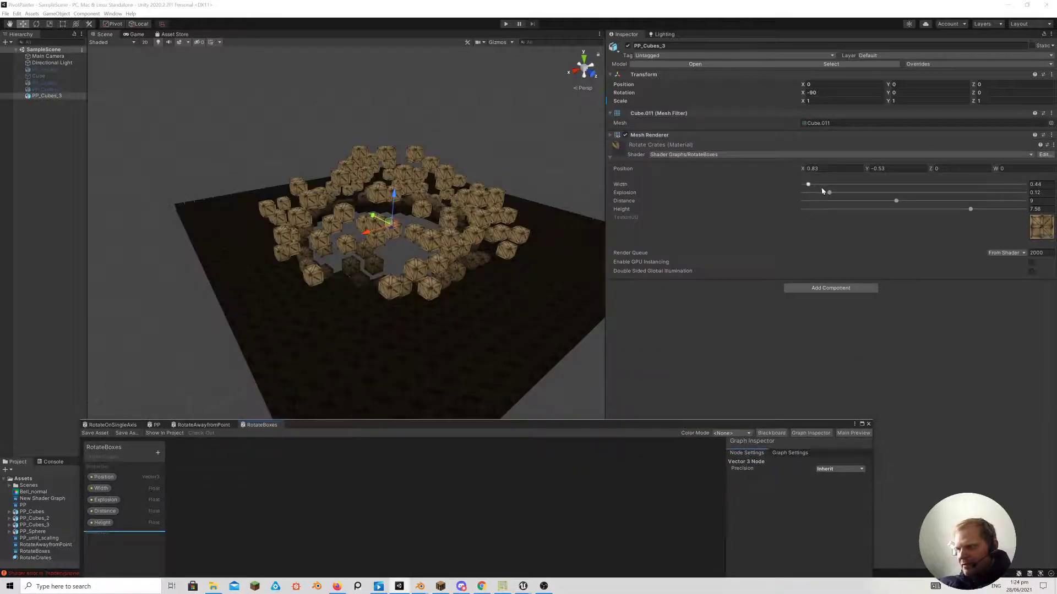
drag(828, 193, 860, 206)
drag(489, 425, 588, 132)
Nudge the Add node fed by the Object-space Position node slightly up
middle_drag(406, 255, 721, 239)
scroll(658, 255, up, 3)
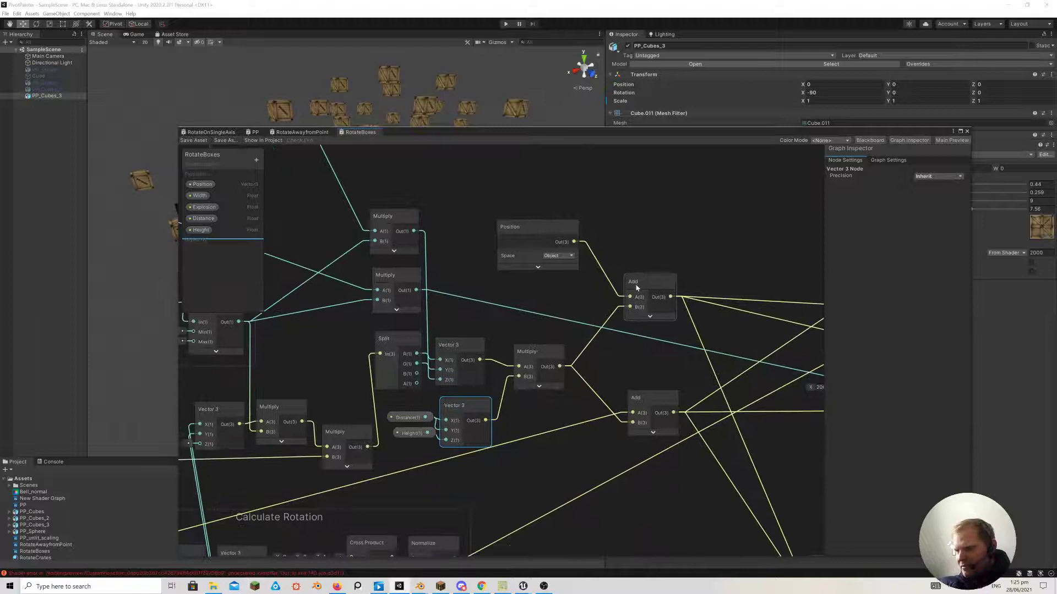
drag(636, 287, 633, 284)
Examine how the Calculate Rotation Split feeds the Vector 3 and Multiply chain with the Clamp and Random Value outputs
scroll(569, 305, down, 5)
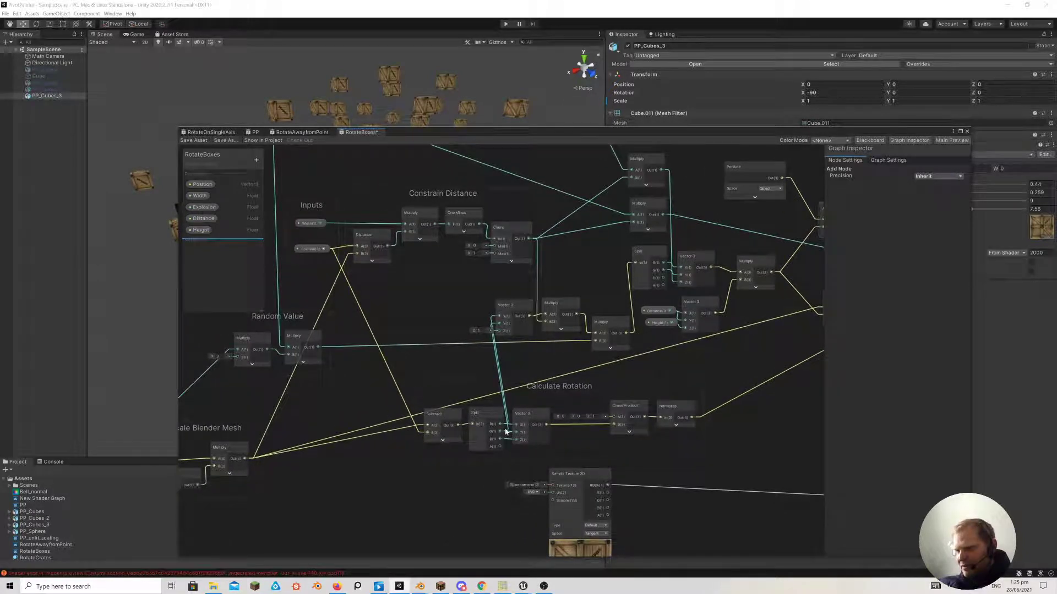
scroll(516, 324, up, 4)
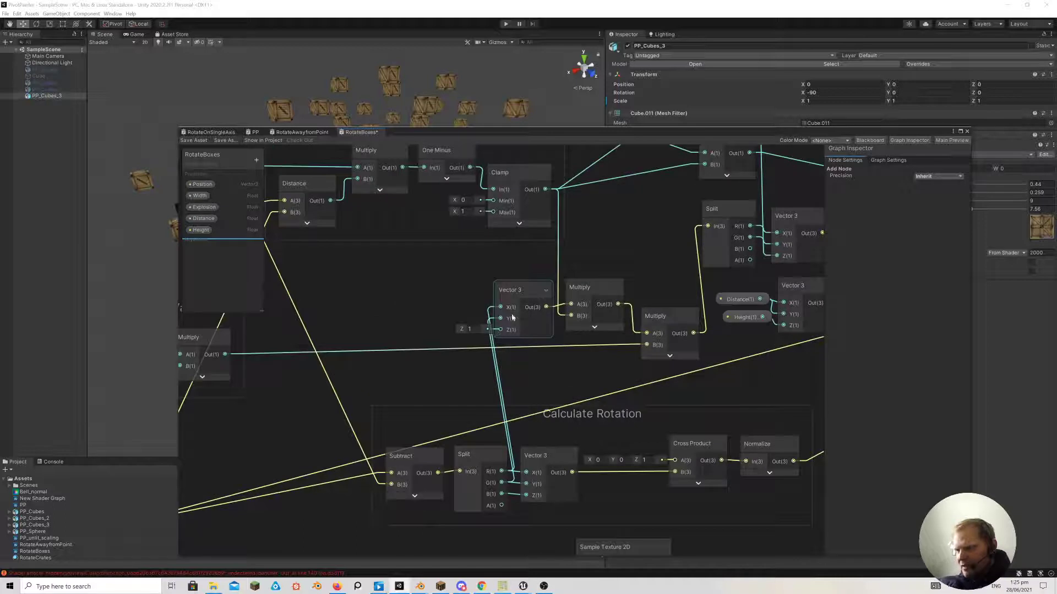
scroll(589, 275, down, 5)
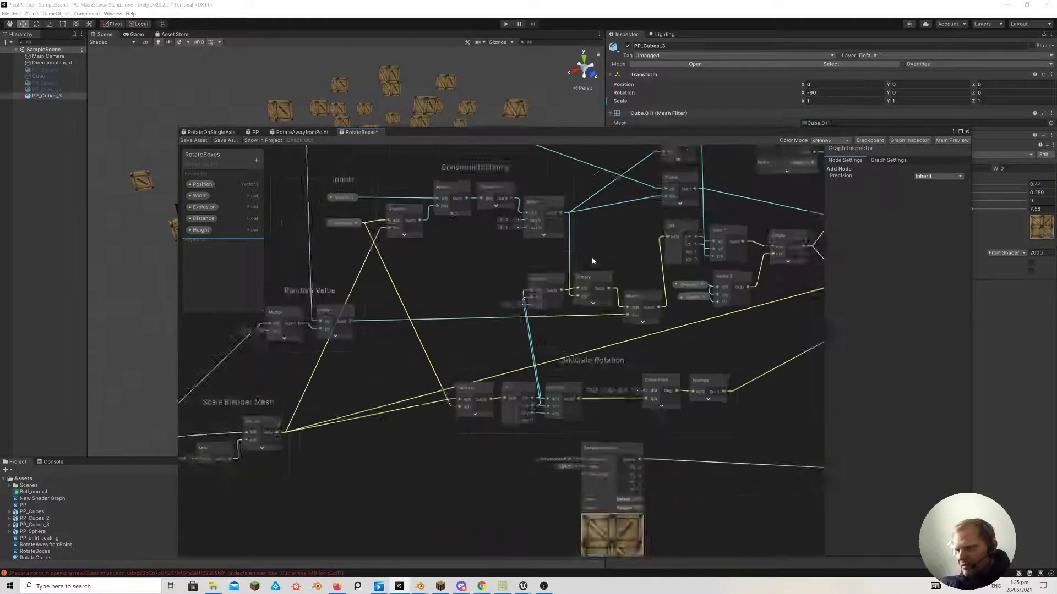
scroll(503, 335, up, 3)
scroll(447, 382, down, 3)
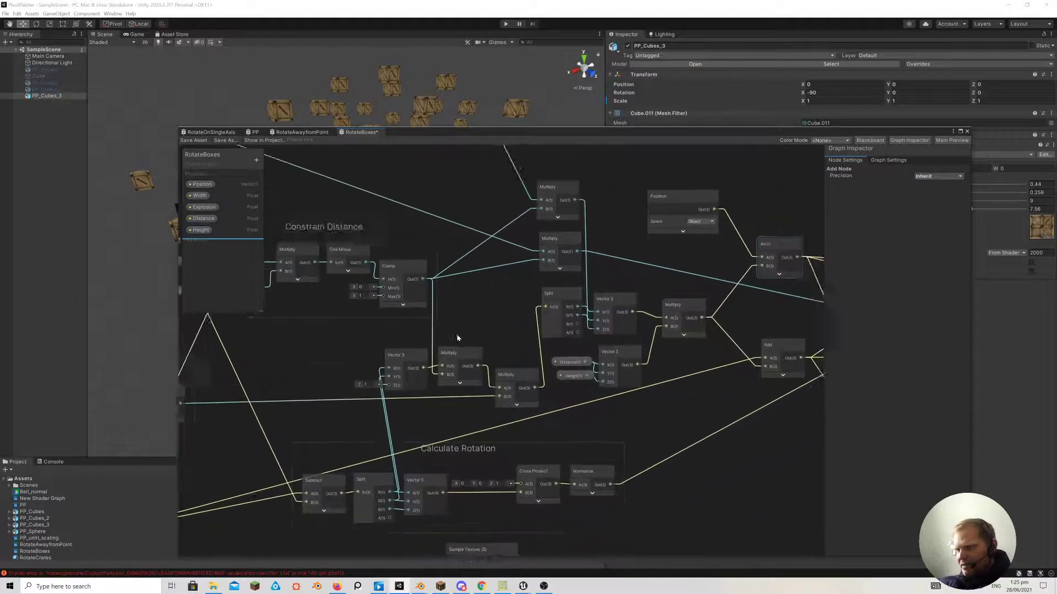
scroll(424, 370, up, 3)
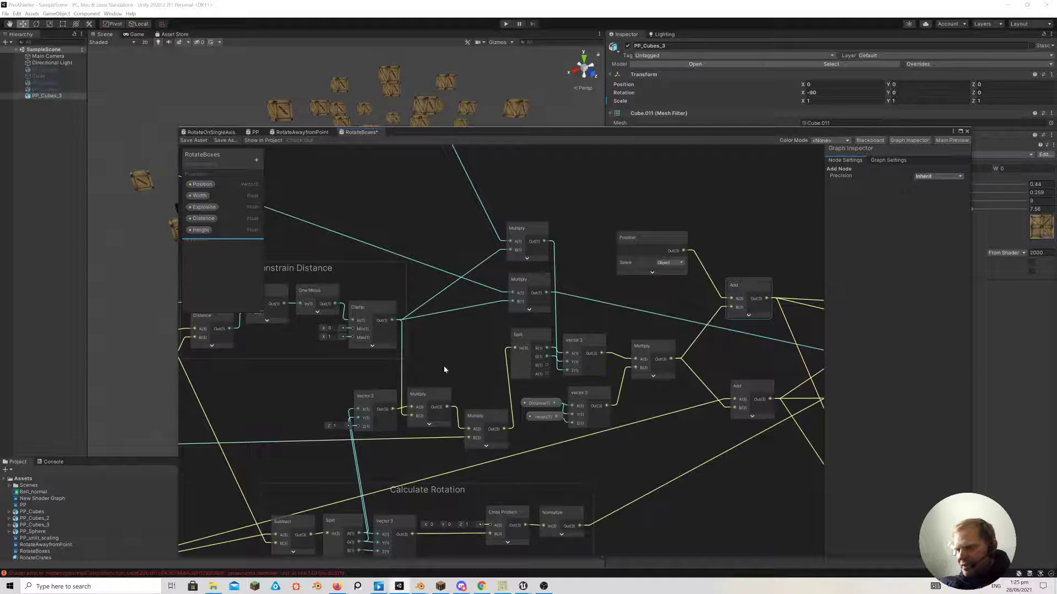
scroll(444, 369, down, 4)
scroll(345, 404, up, 4)
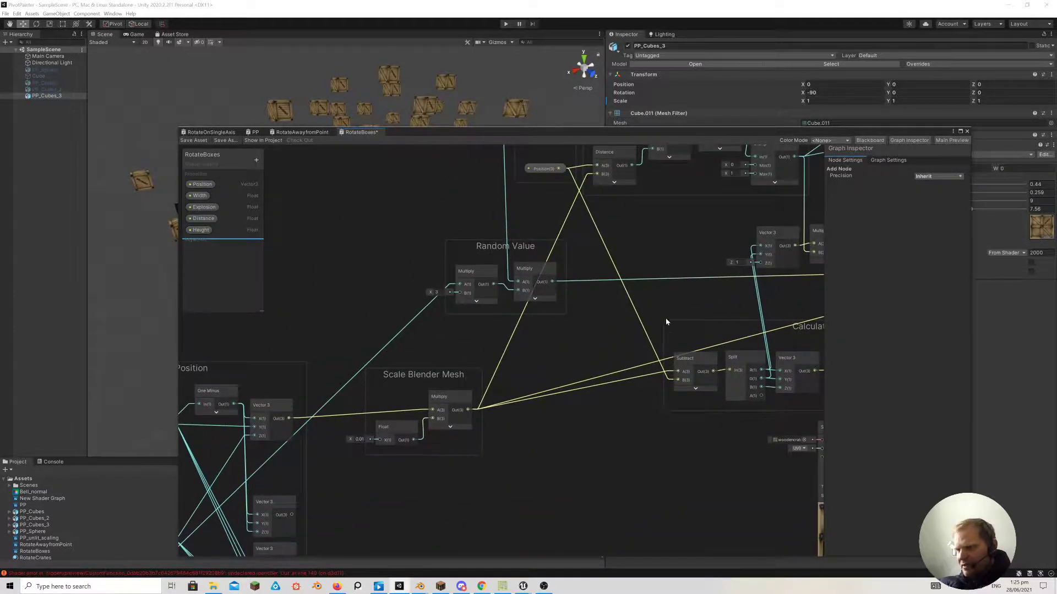
scroll(594, 330, down, 3)
scroll(434, 366, up, 5)
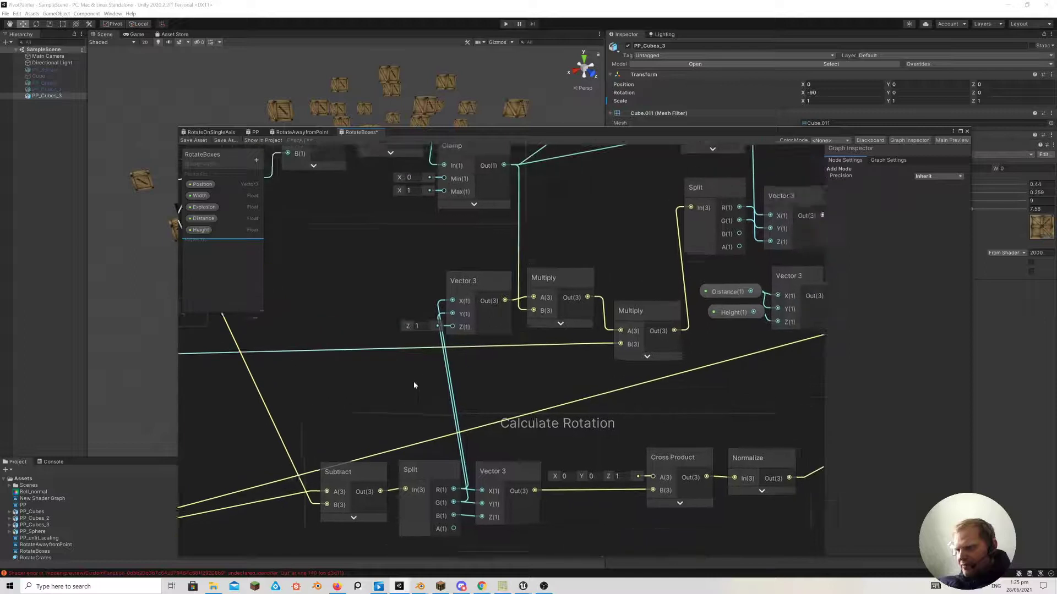
Nudge the Vector 3 node with Z 1 and the Split node after the Multiply chain slightly up
middle_drag(413, 385, 396, 427)
drag(448, 339, 446, 332)
middle_drag(447, 336, 504, 431)
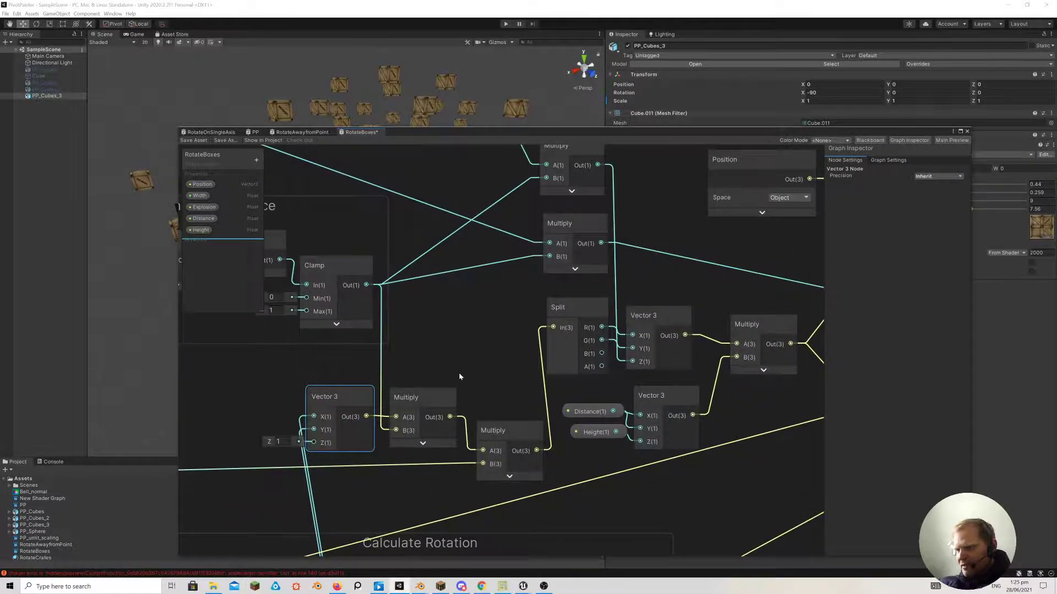
middle_drag(458, 372, 393, 418)
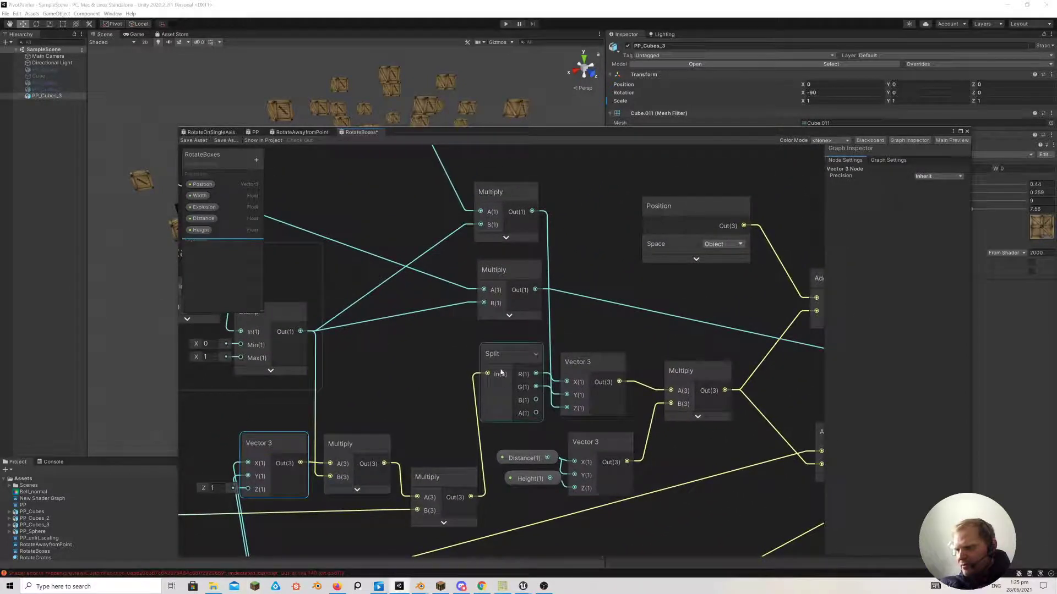
drag(501, 372, 500, 371)
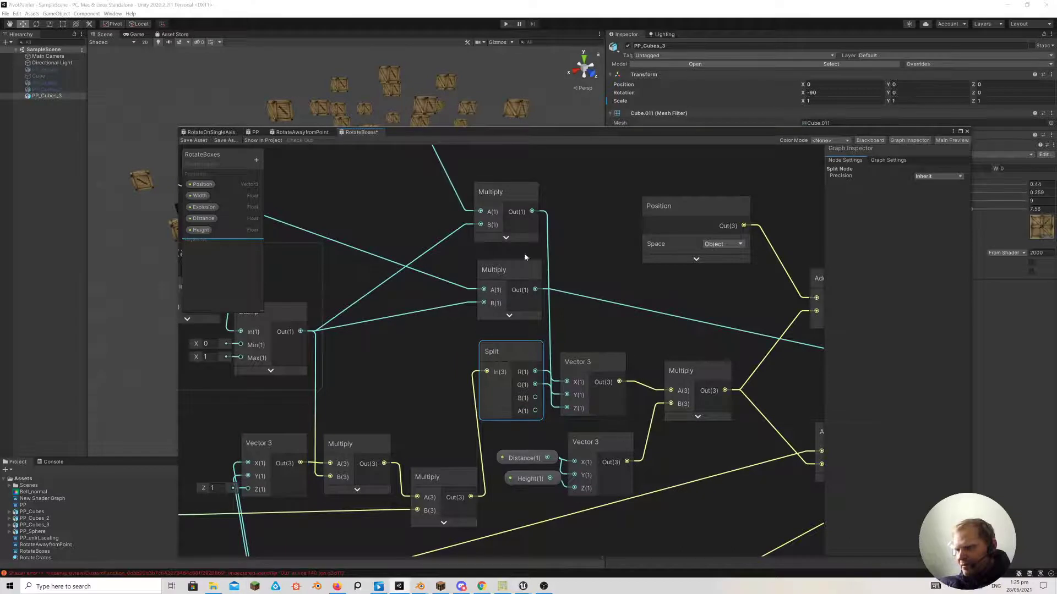
Examine how the Z Explosion group feeds the Vector 3 node and how its multiplied result reaches the Add nodes
middle_drag(515, 213, 738, 429)
middle_drag(632, 277, 813, 391)
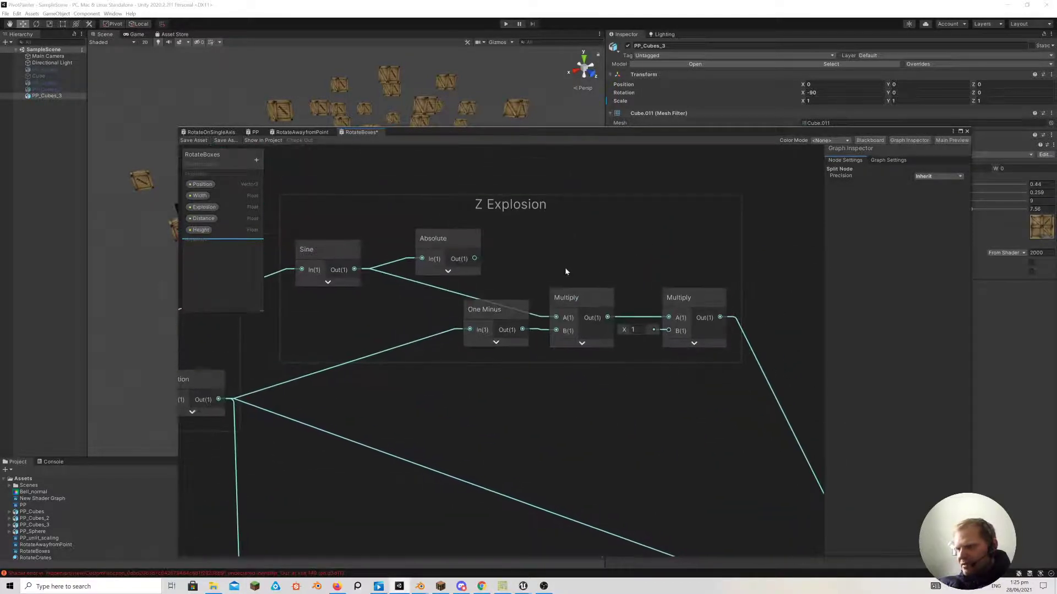
middle_drag(582, 372, 412, 188)
middle_drag(594, 321, 306, 208)
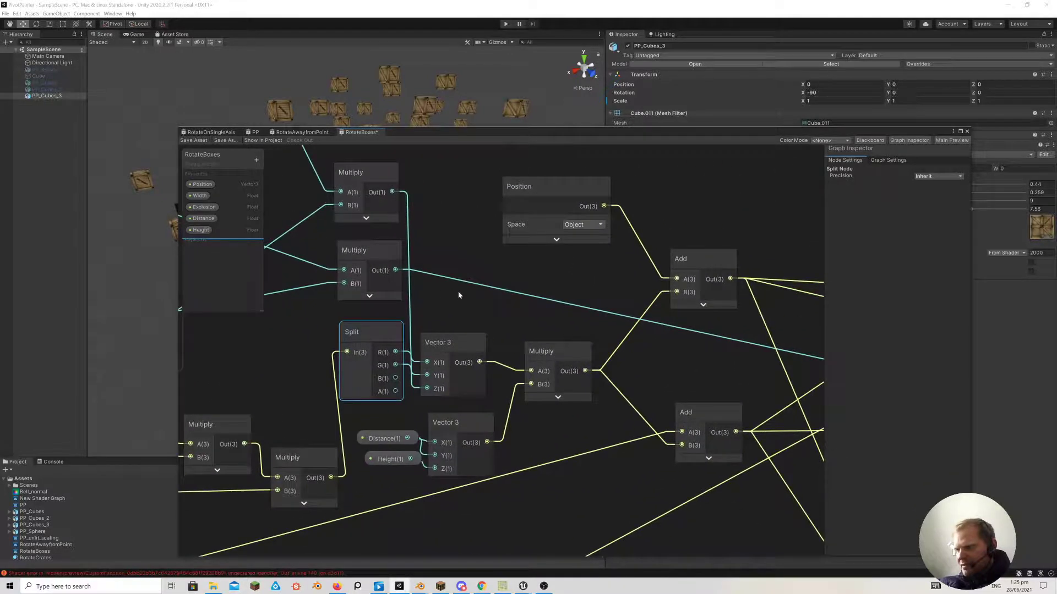
scroll(457, 297, down, 4)
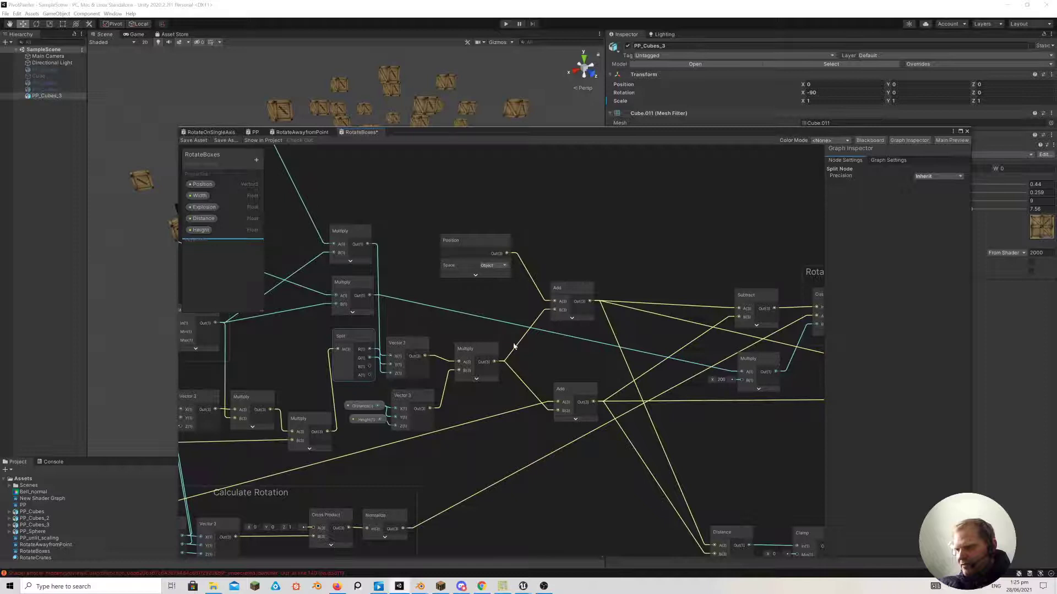
middle_drag(679, 367, 774, 378)
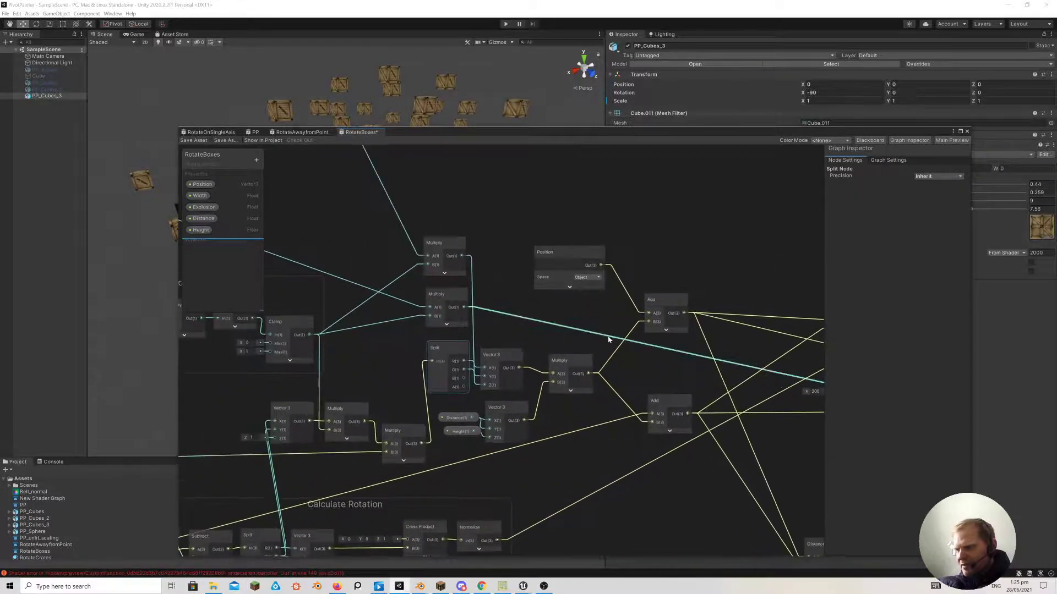
middle_drag(439, 314, 476, 304)
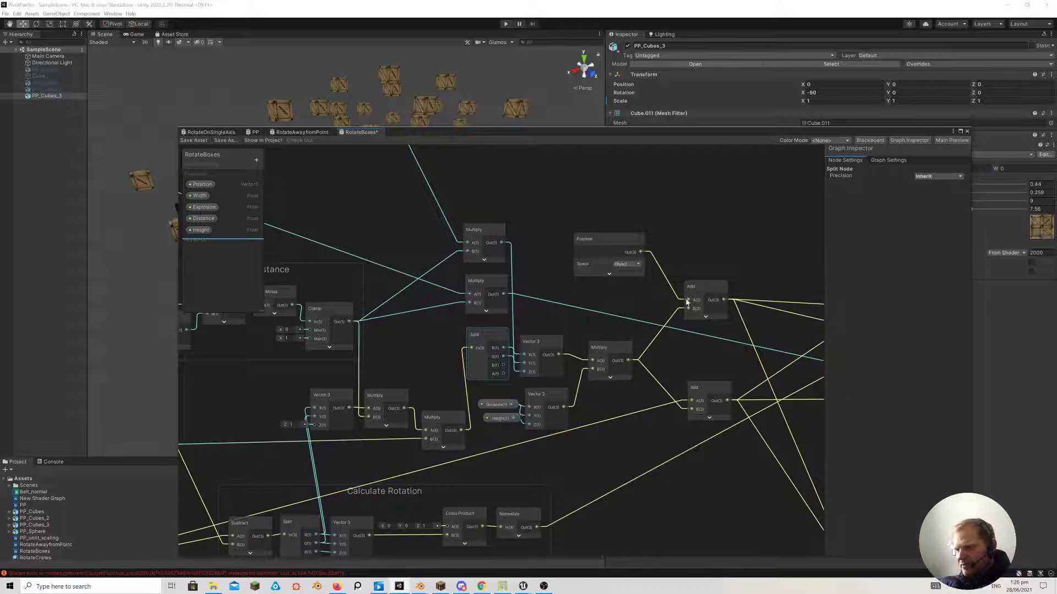
middle_drag(705, 315, 472, 337)
scroll(472, 336, up, 2)
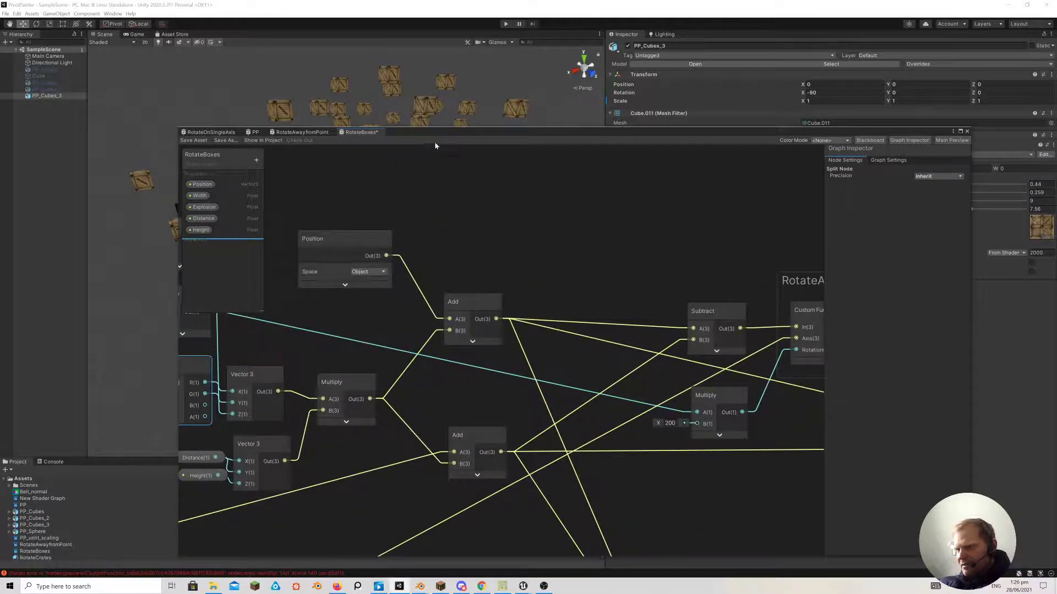
Examine the crates in the scene and how the graph's Add nodes and Calculate Rotation group feed the RotateAroundAxis section
drag(435, 142, 372, 356)
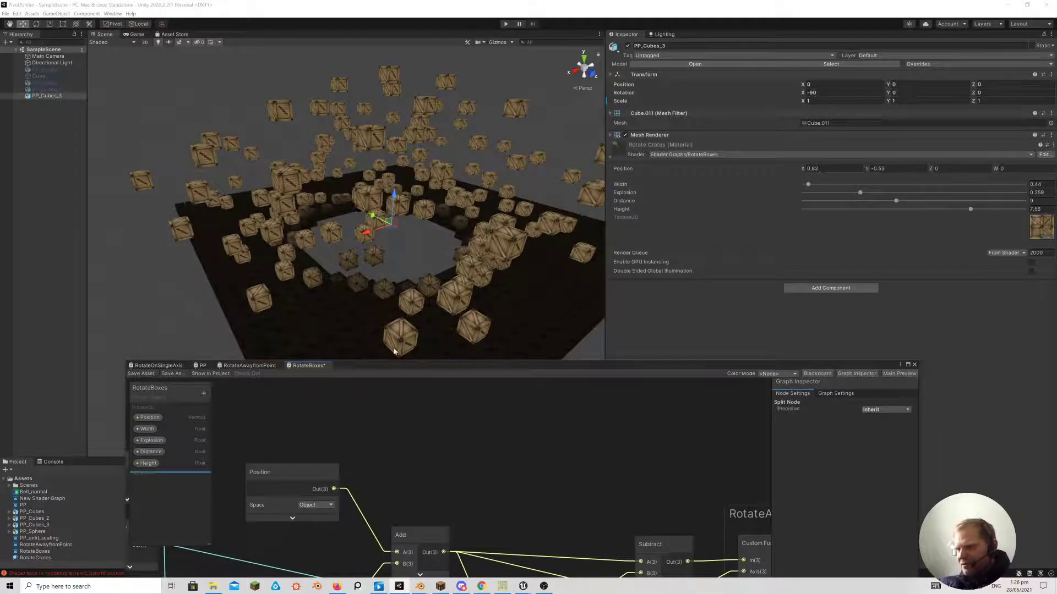
drag(418, 359, 396, 105)
middle_drag(526, 264, 527, 370)
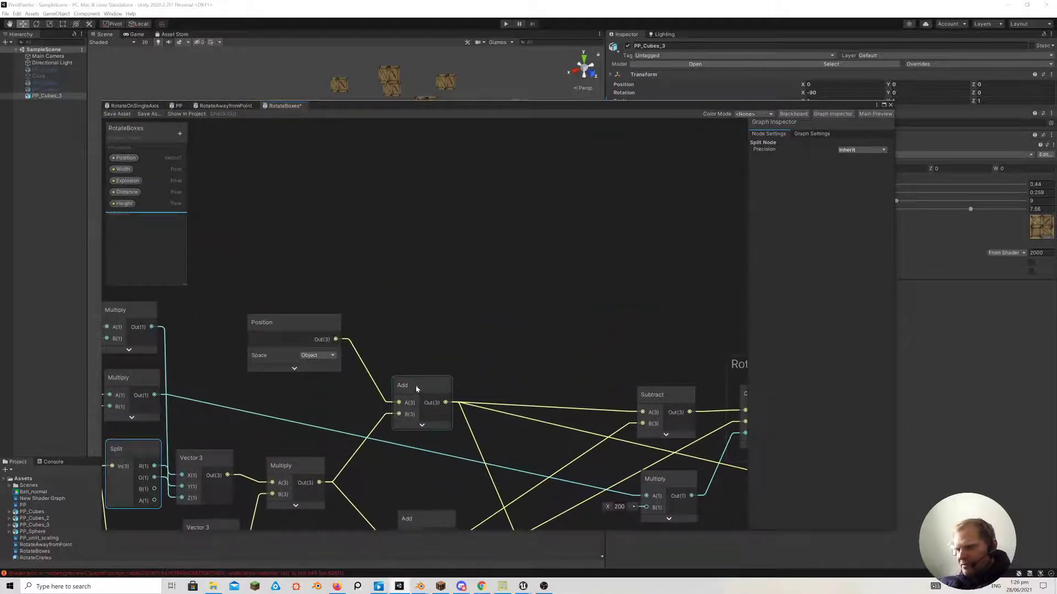
middle_drag(511, 358, 268, 238)
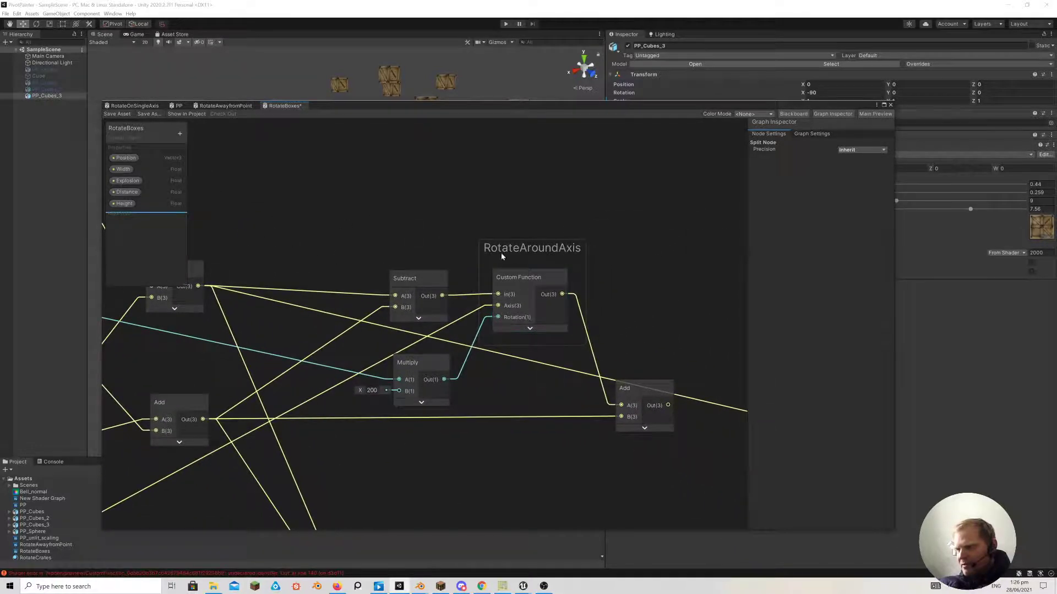
middle_drag(380, 216, 786, 117)
middle_drag(425, 361, 487, 335)
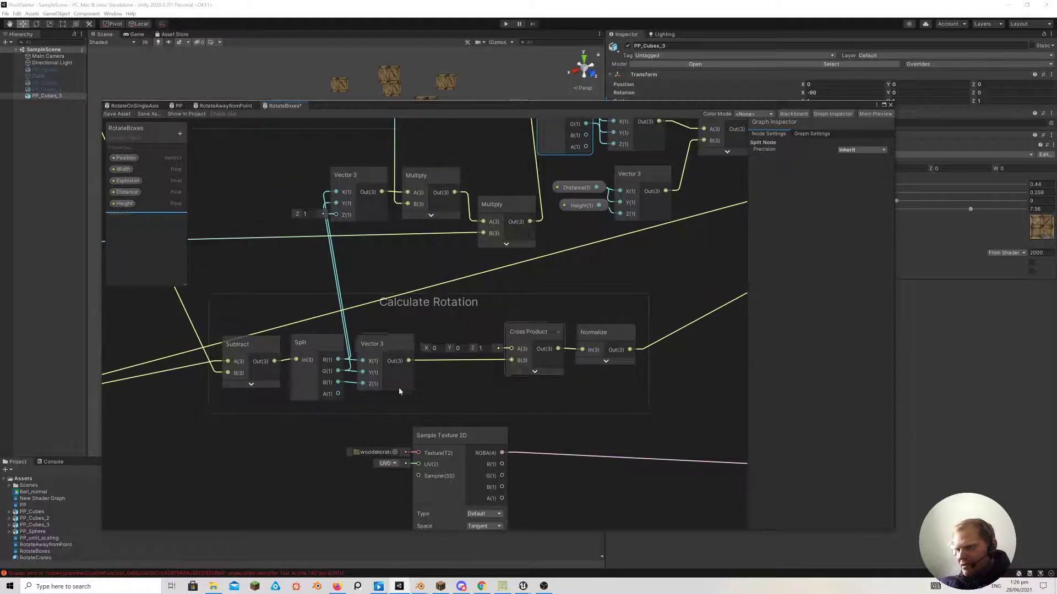
scroll(602, 289, down, 3)
middle_drag(638, 286, 242, 409)
scroll(482, 346, up, 6)
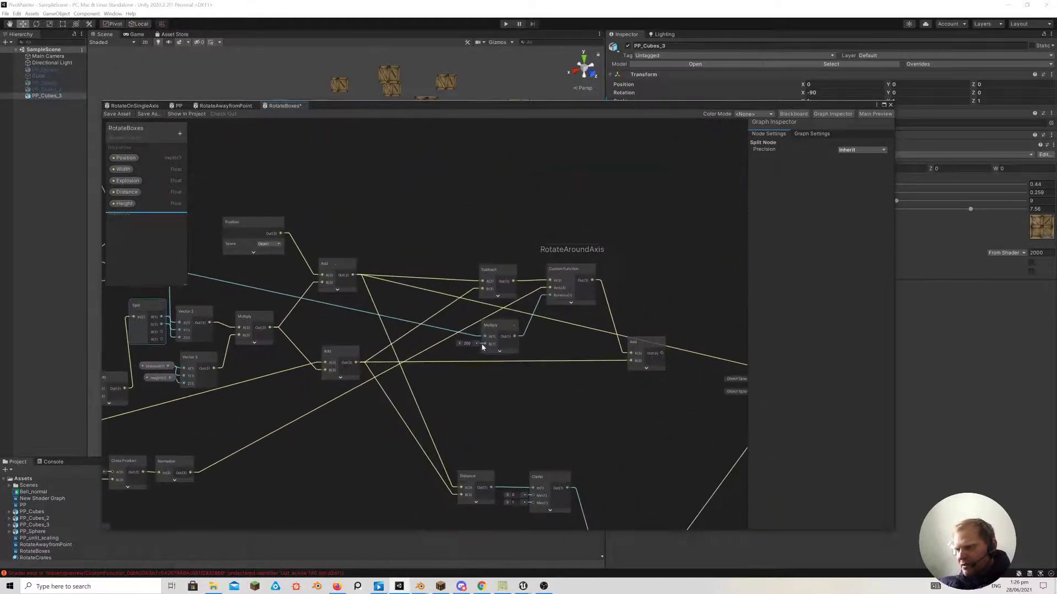
scroll(432, 337, down, 6)
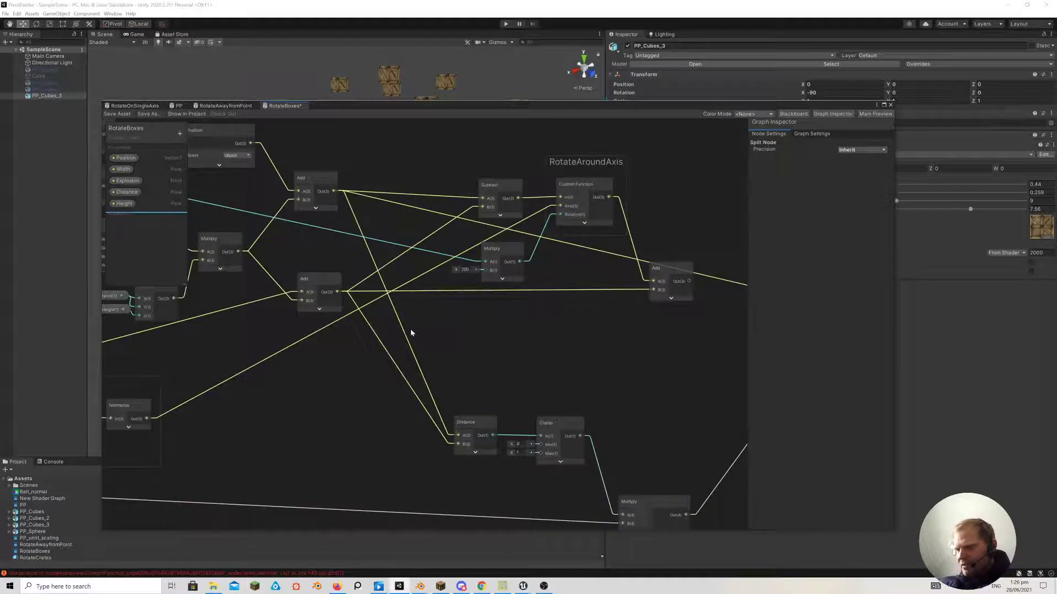
click(403, 335)
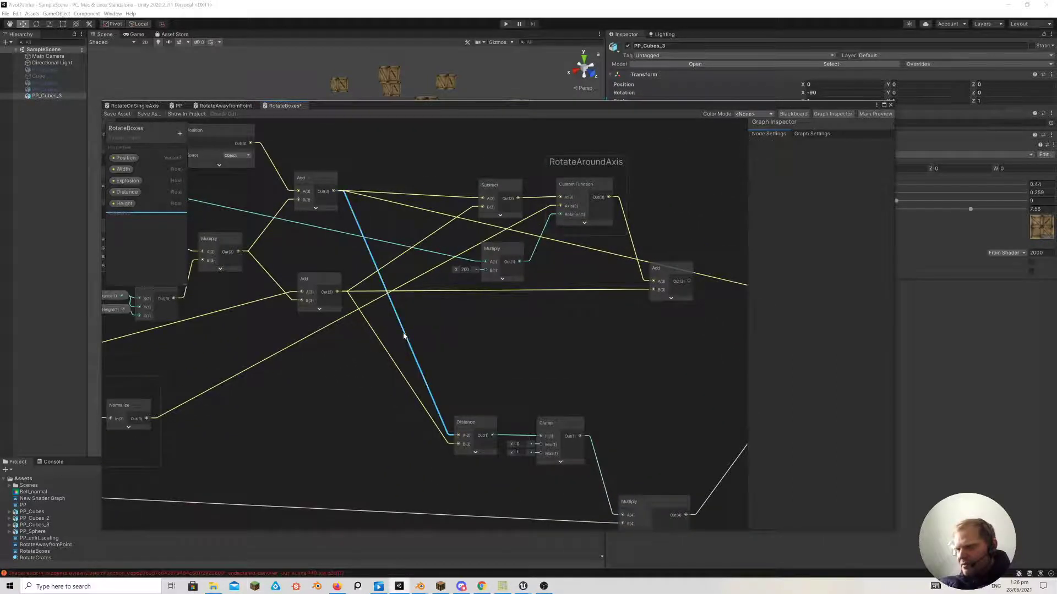
middle_drag(404, 336, 543, 367)
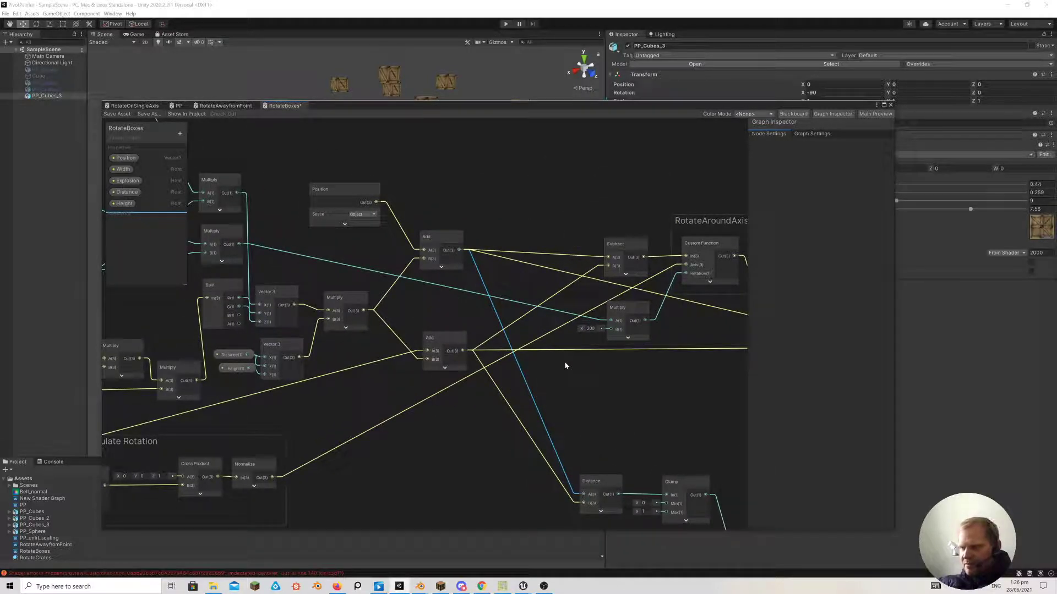
key(Delete)
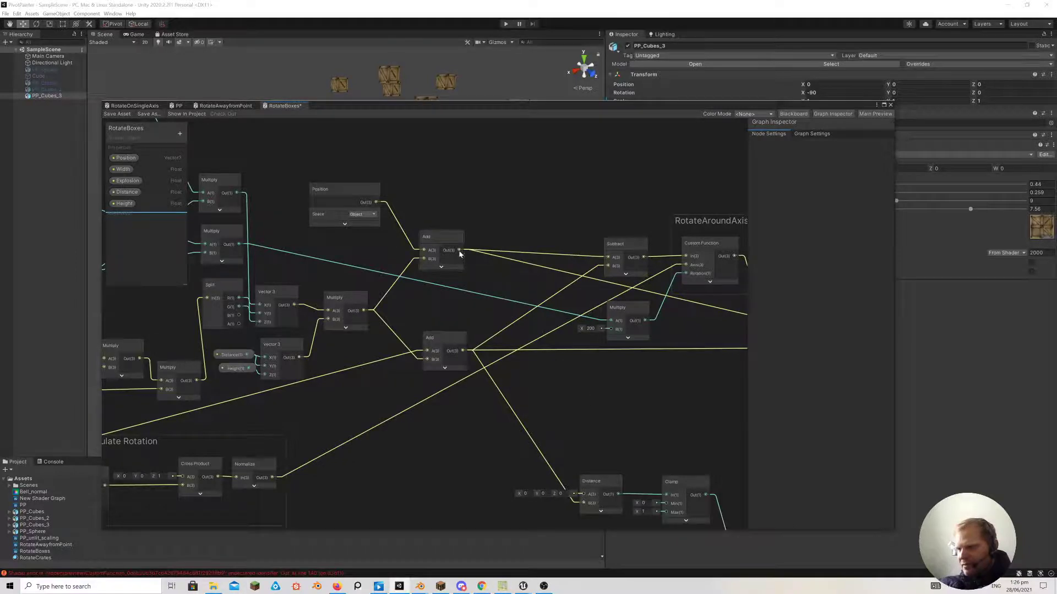
drag(460, 251, 581, 467)
middle_drag(532, 398, 479, 341)
scroll(539, 381, up, 2)
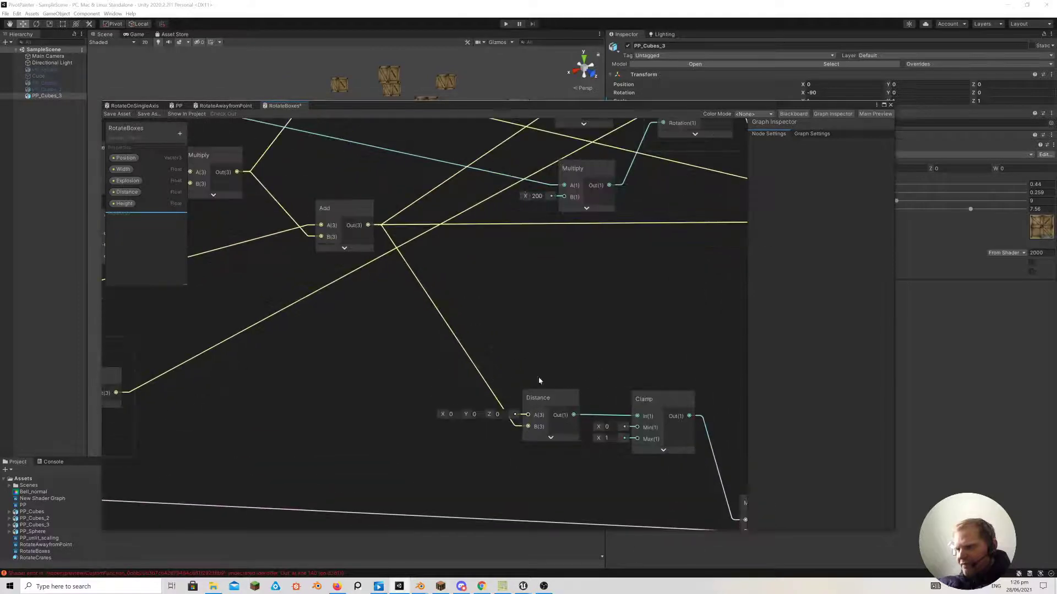
scroll(539, 381, down, 2)
scroll(424, 320, up, 2)
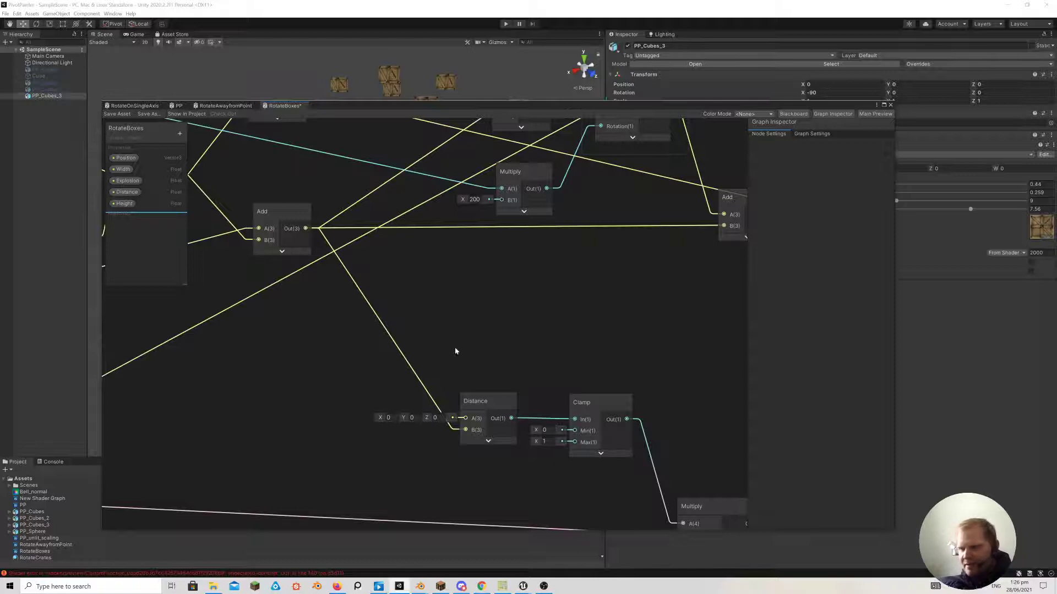
key(ctrl+z)
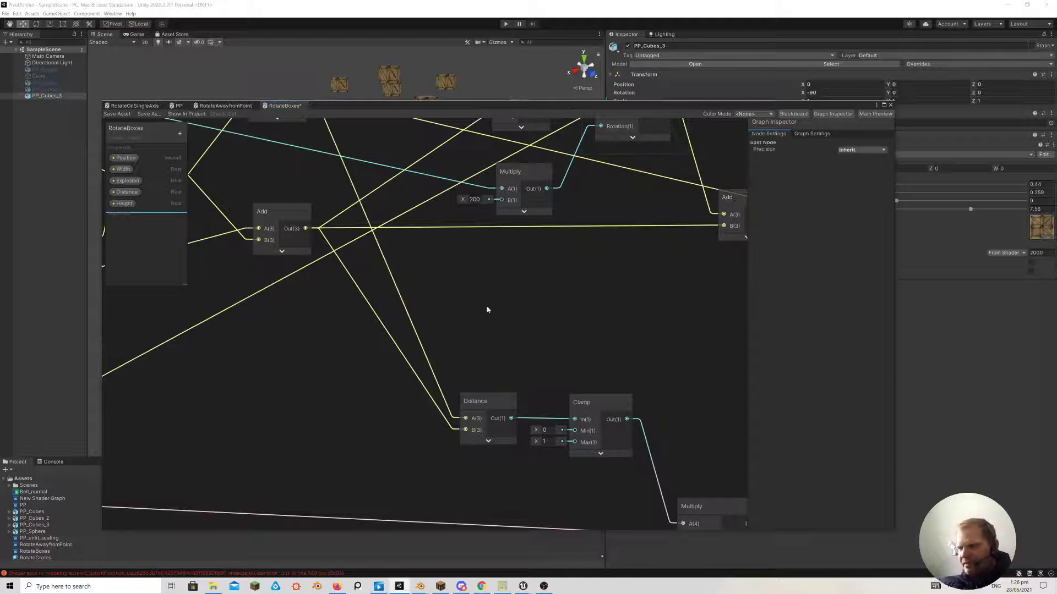
Connect the output of the Add node after the RotateAroundAxis group to the Vertex Position input
middle_drag(486, 306, 375, 442)
middle_drag(536, 366, 358, 392)
drag(485, 371, 638, 391)
middle_drag(497, 292, 642, 298)
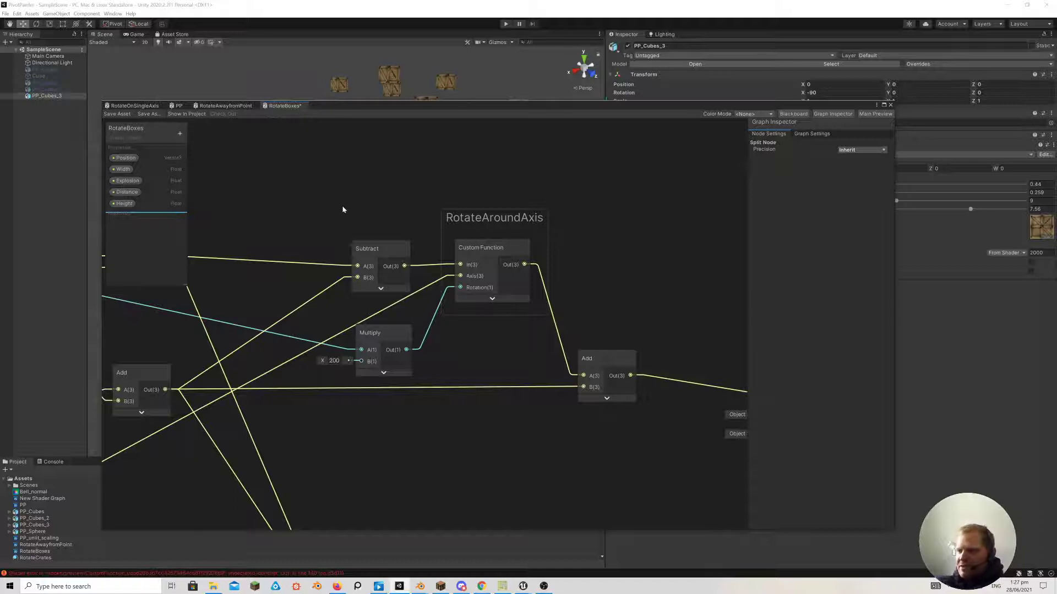
Examine how the two Add nodes feed the Subtract node ahead of the RotateAroundAxis custom function
scroll(323, 217, down, 3)
middle_drag(318, 215, 427, 202)
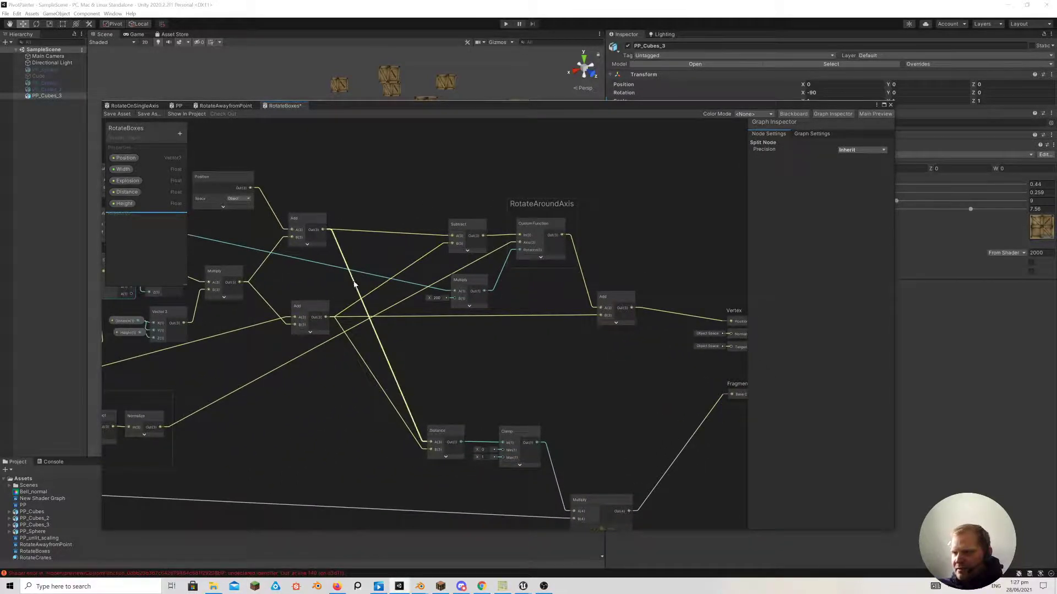
scroll(326, 279, up, 4)
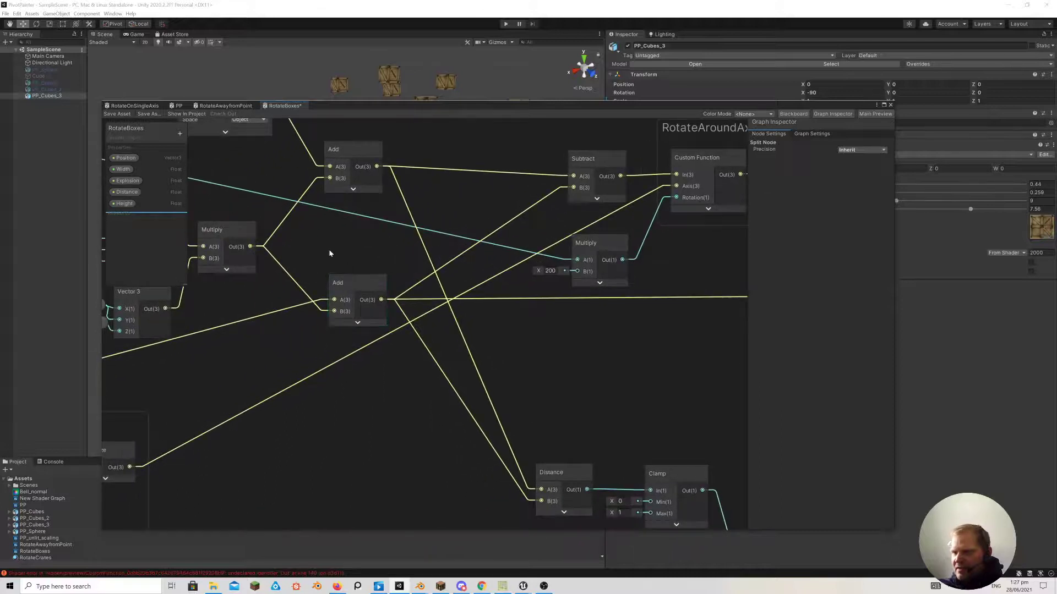
middle_drag(329, 254, 452, 316)
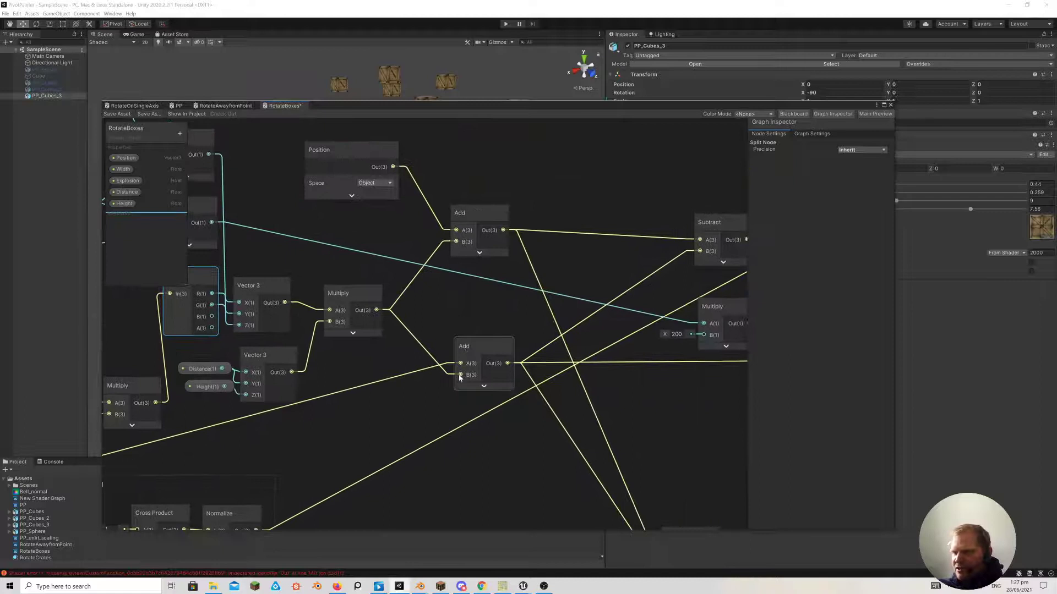
middle_drag(519, 315, 400, 349)
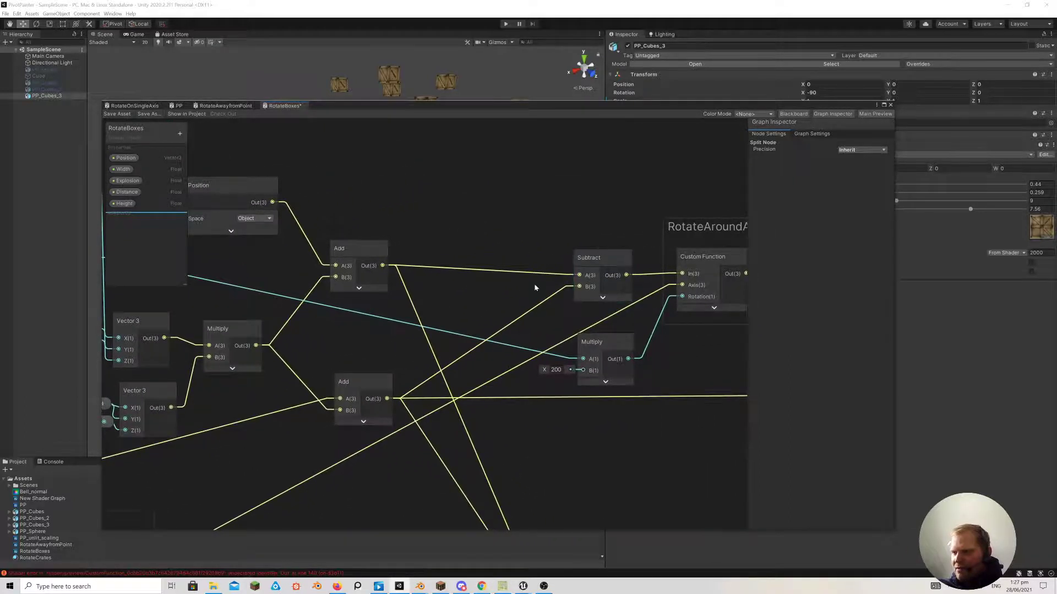
middle_drag(534, 288, 366, 304)
scroll(476, 263, down, 2)
middle_drag(476, 263, 335, 271)
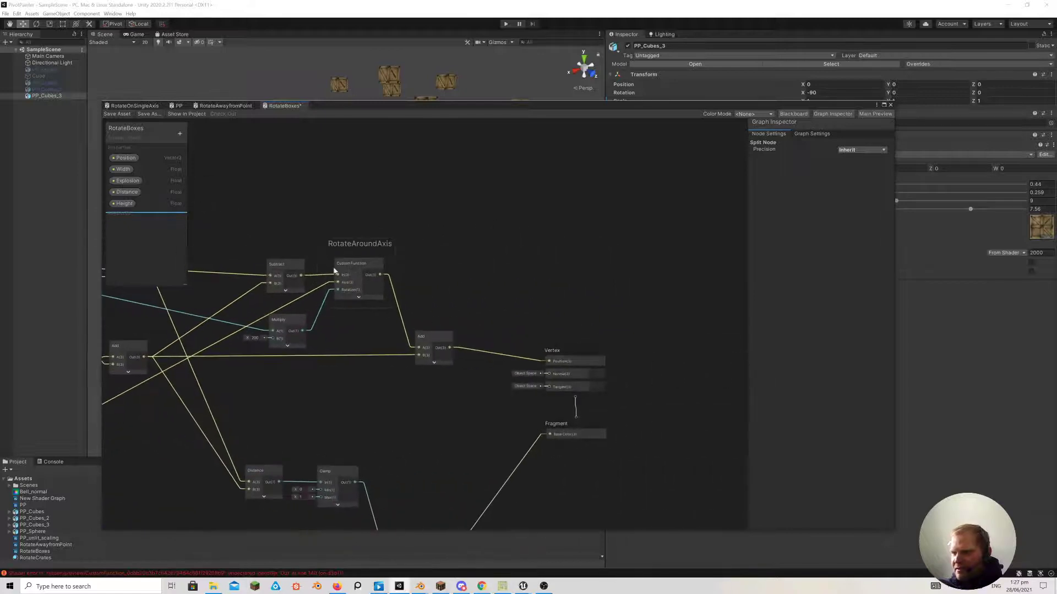
Preview the Subtract node's output on the crates by connecting it directly to the Vertex Position input and saving the graph
drag(302, 275, 550, 363)
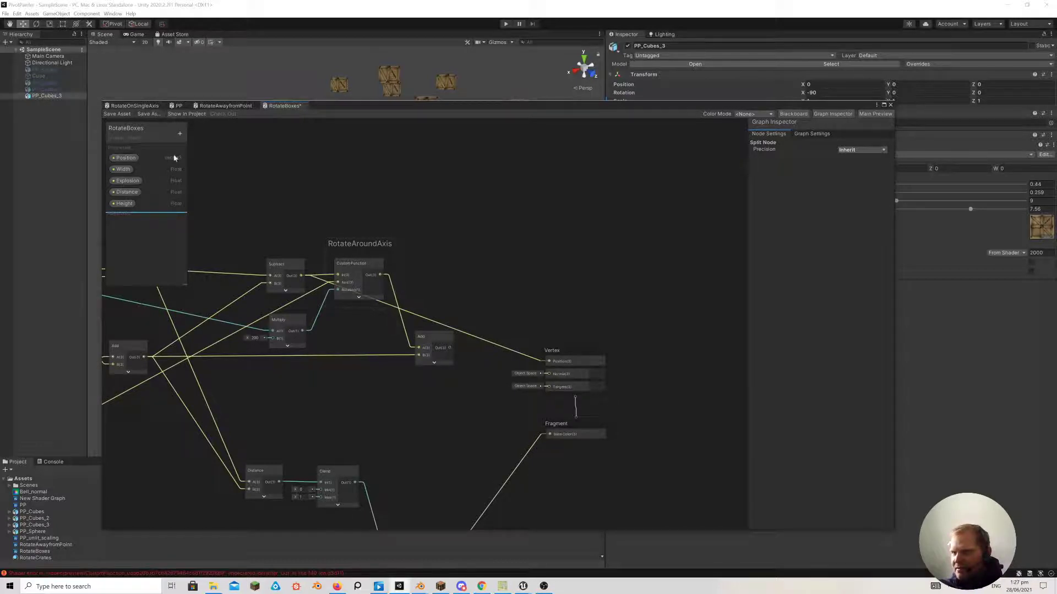
click(114, 114)
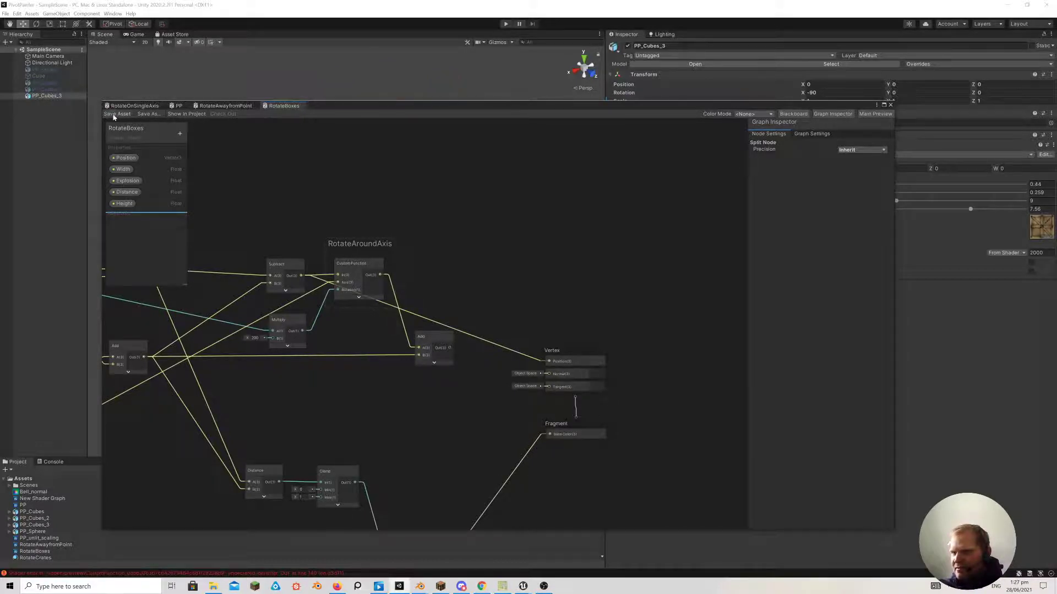
drag(413, 111, 386, 348)
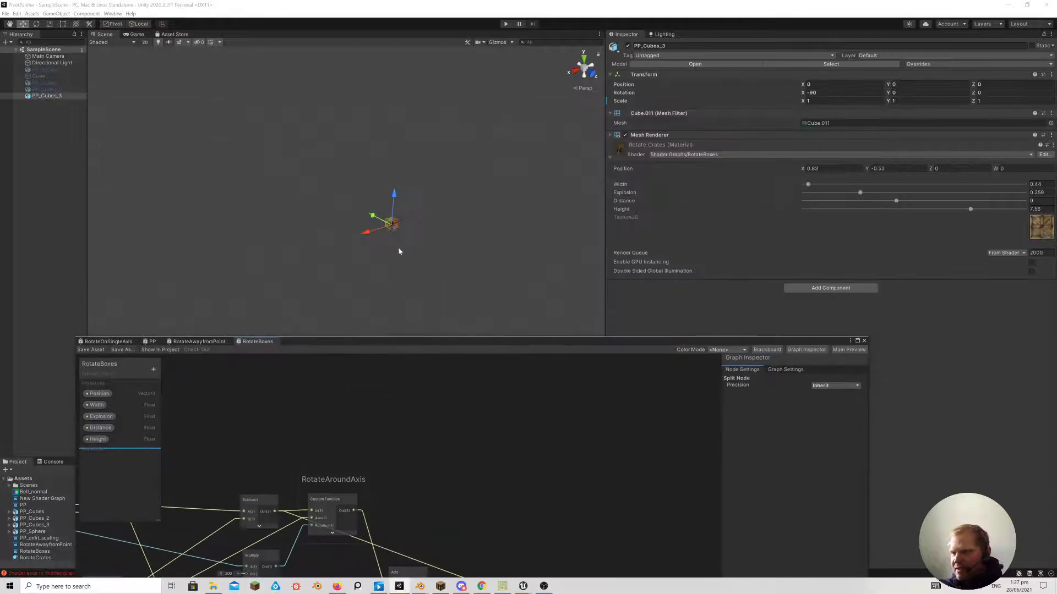
scroll(401, 248, up, 15)
middle_drag(444, 215, 191, 231)
scroll(297, 215, up, 6)
scroll(329, 205, down, 5)
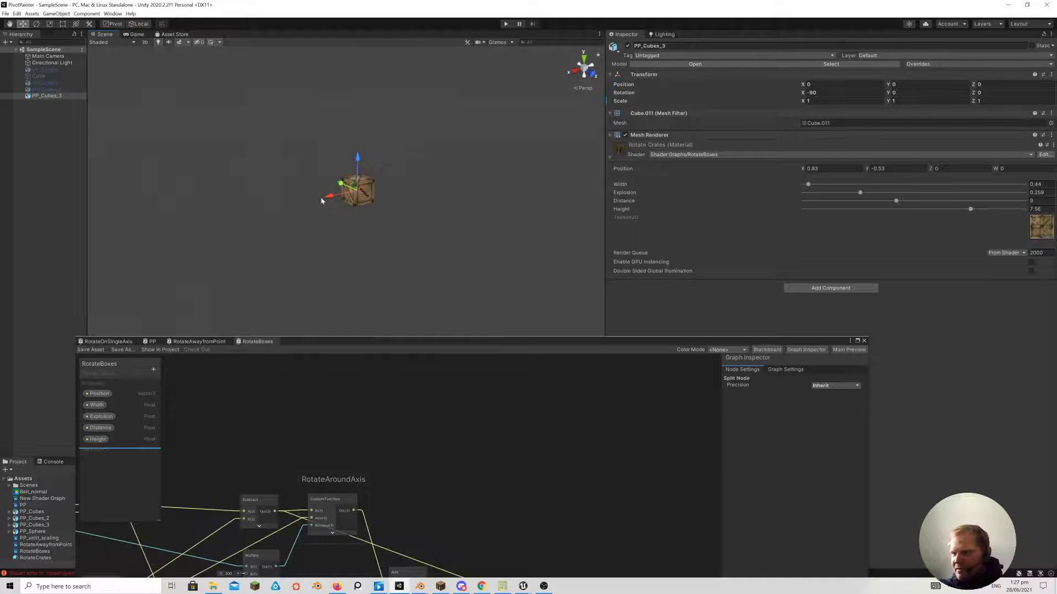
drag(384, 346, 418, 257)
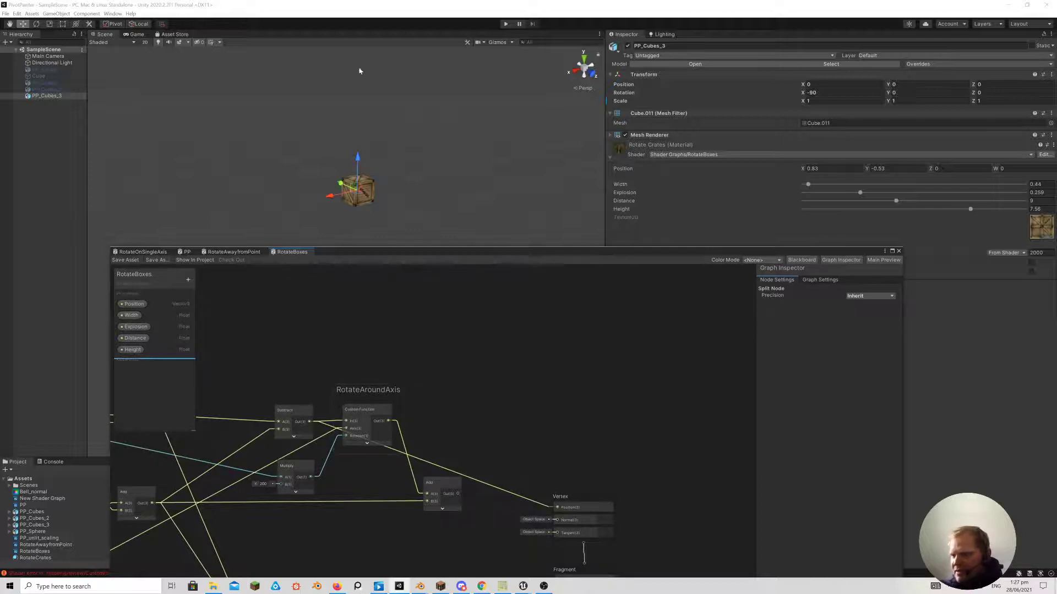
Reconnect the Add node after the custom function to the Vertex Position input and save the graph
middle_drag(460, 465, 552, 425)
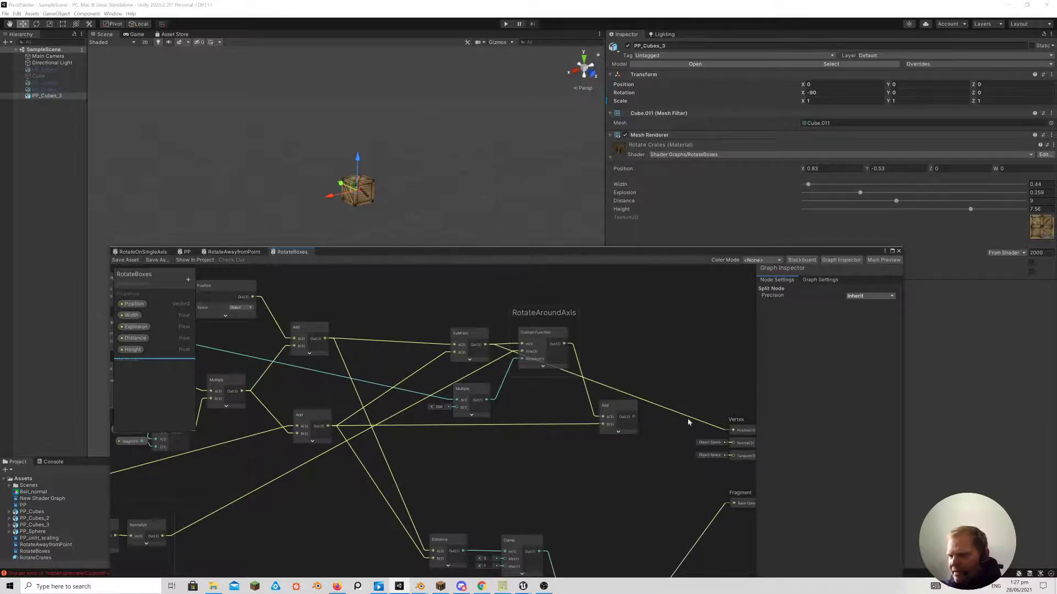
middle_drag(663, 402, 434, 371)
scroll(422, 380, up, 2)
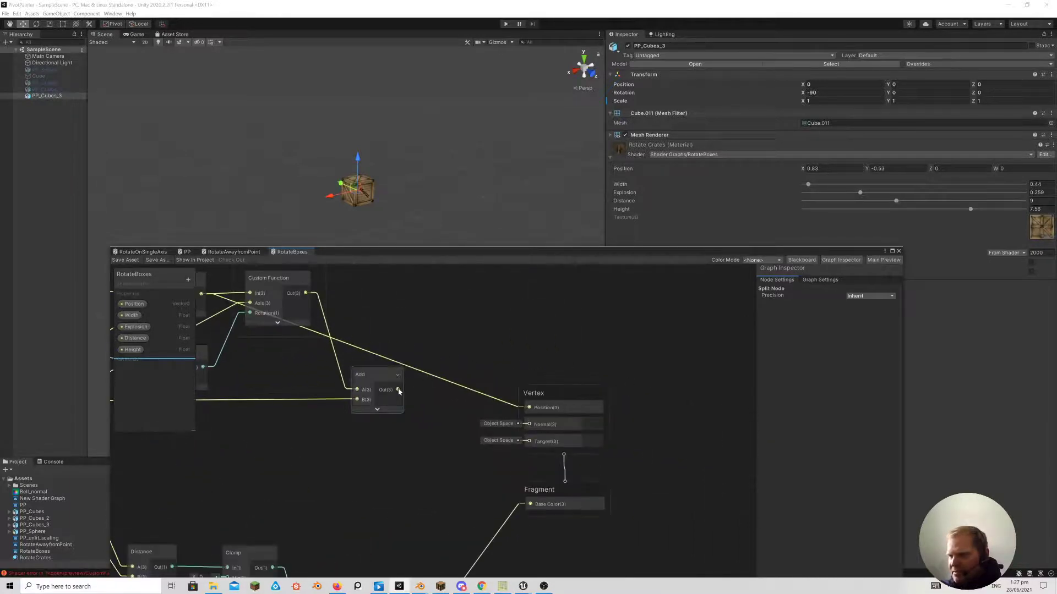
drag(397, 389, 528, 411)
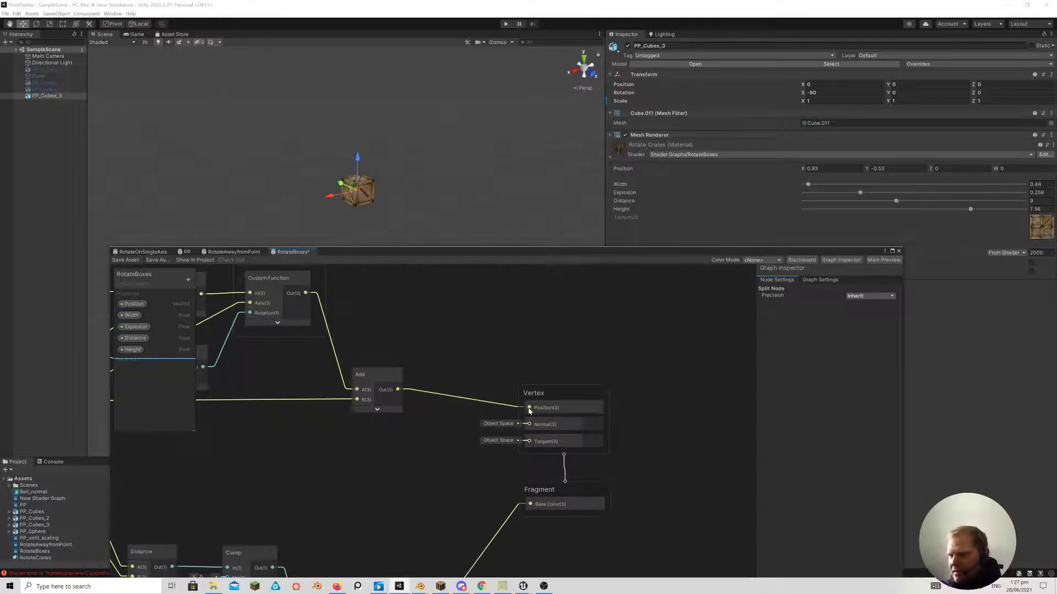
click(120, 260)
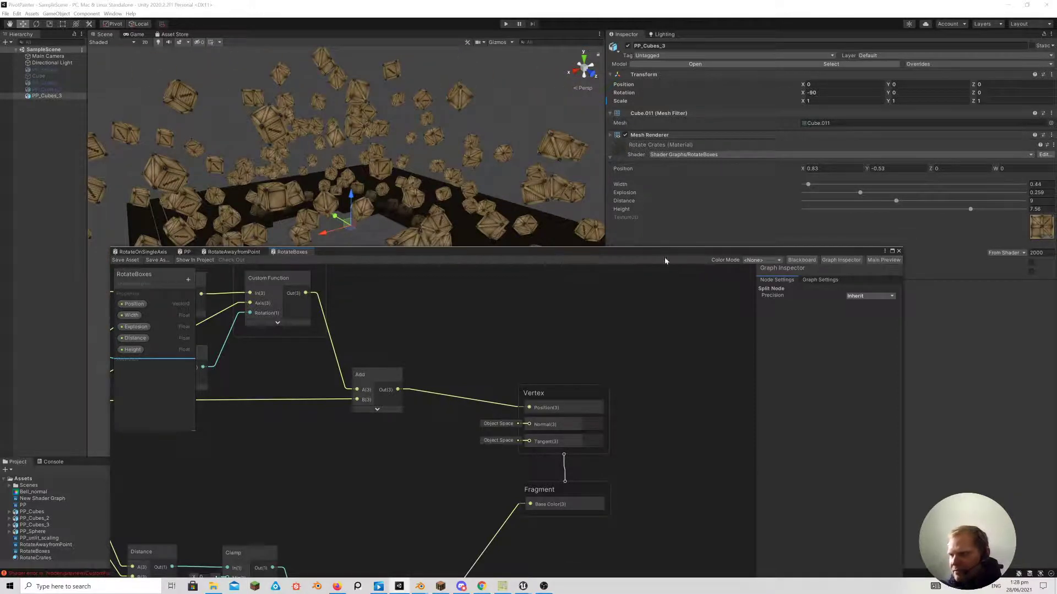
Nudge the Multiply node fed by the Clamp node slightly up and to the left
drag(665, 253, 744, 95)
middle_drag(462, 317, 651, 221)
drag(607, 392, 585, 345)
middle_drag(609, 232, 577, 507)
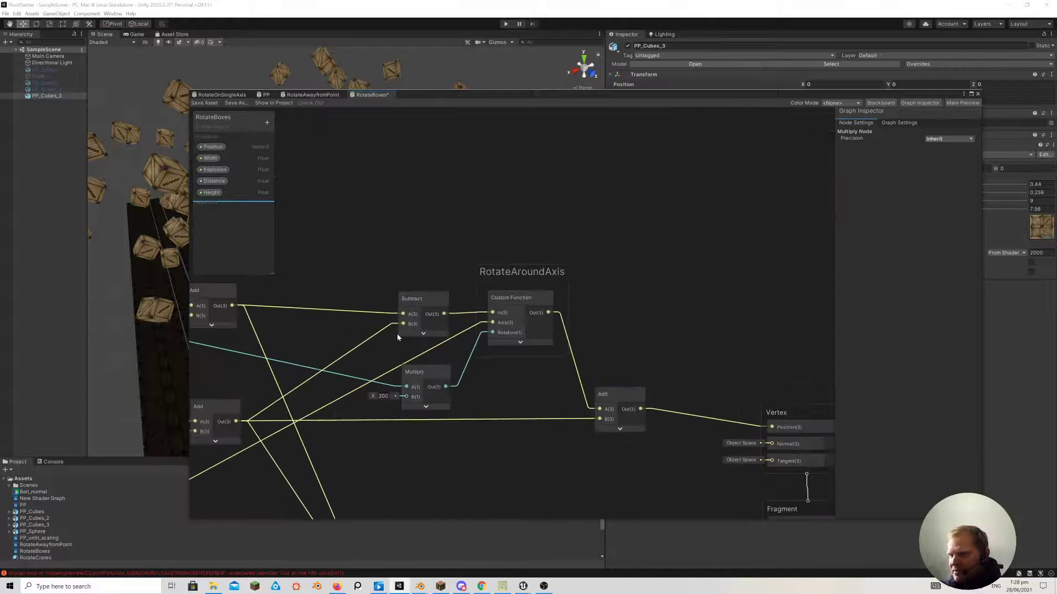
Add a Rotate About Axis node above the RotateAroundAxis group and collapse its preview
scroll(397, 333, up, 3)
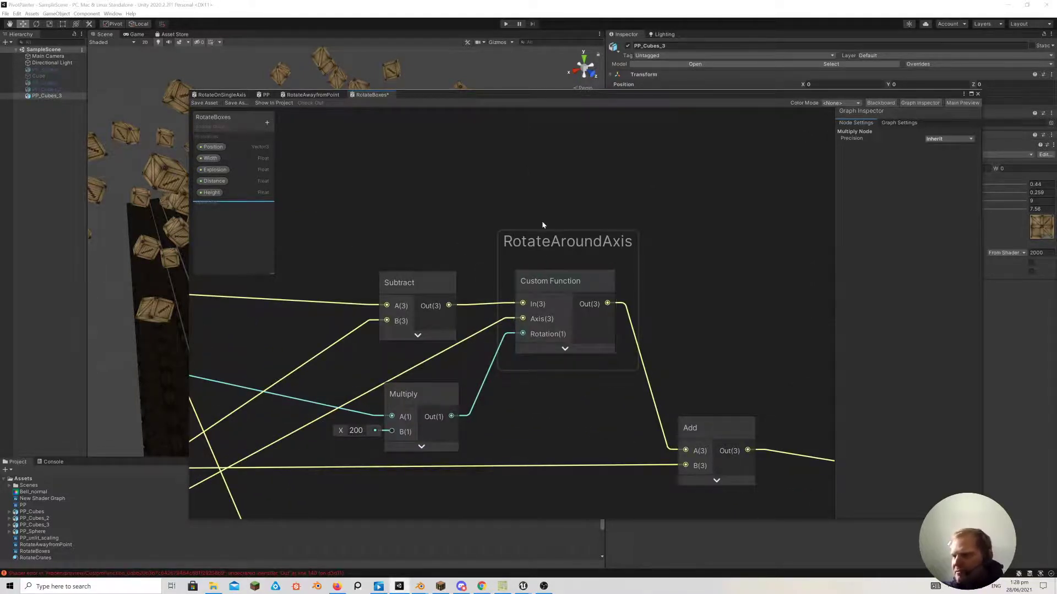
middle_drag(542, 221, 508, 269)
right_click(520, 191)
click(537, 198)
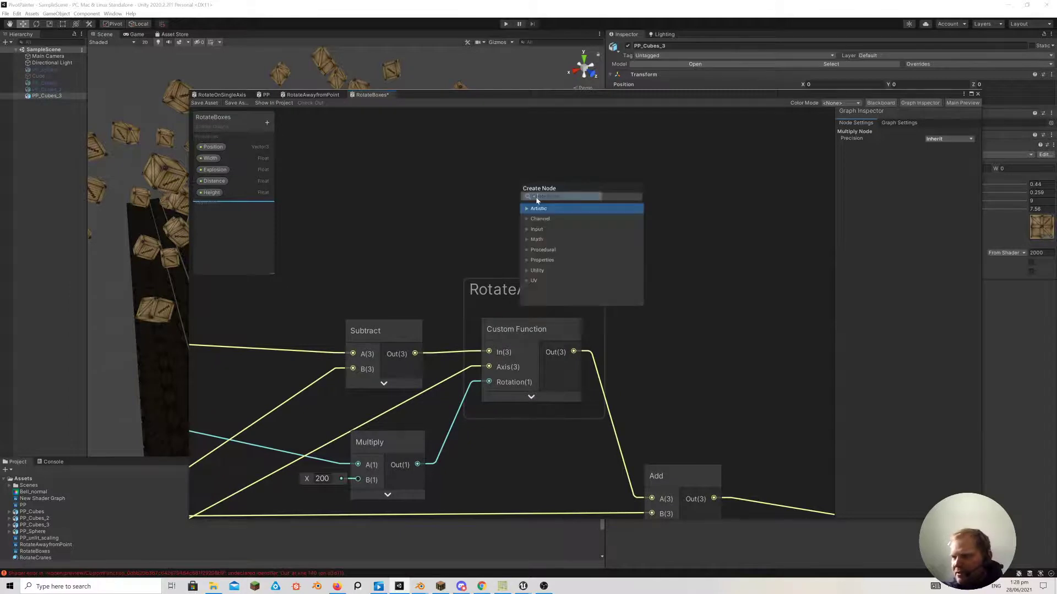
text(rota)
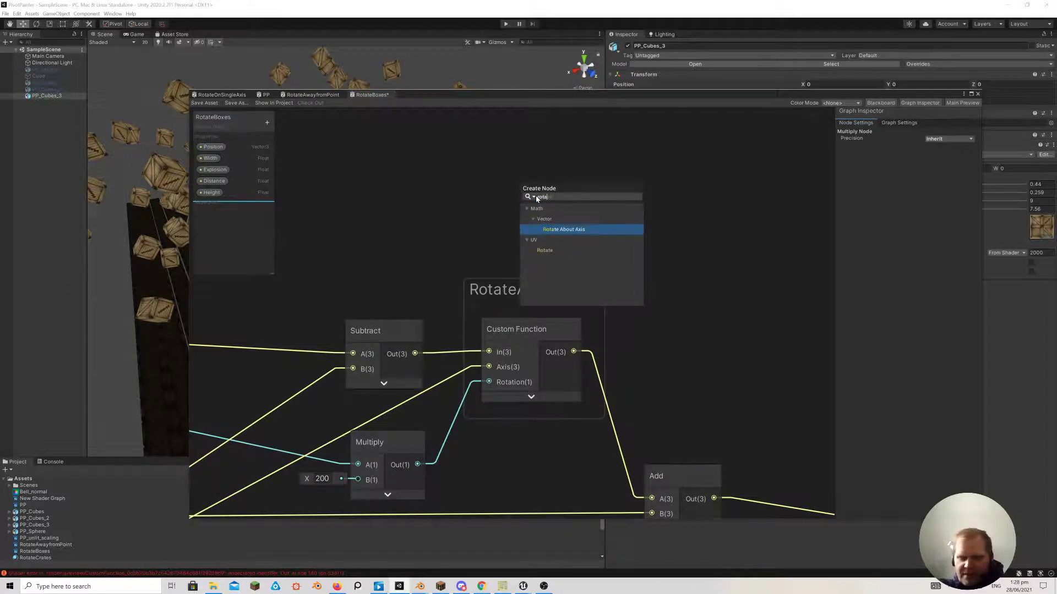
text(te)
click(572, 229)
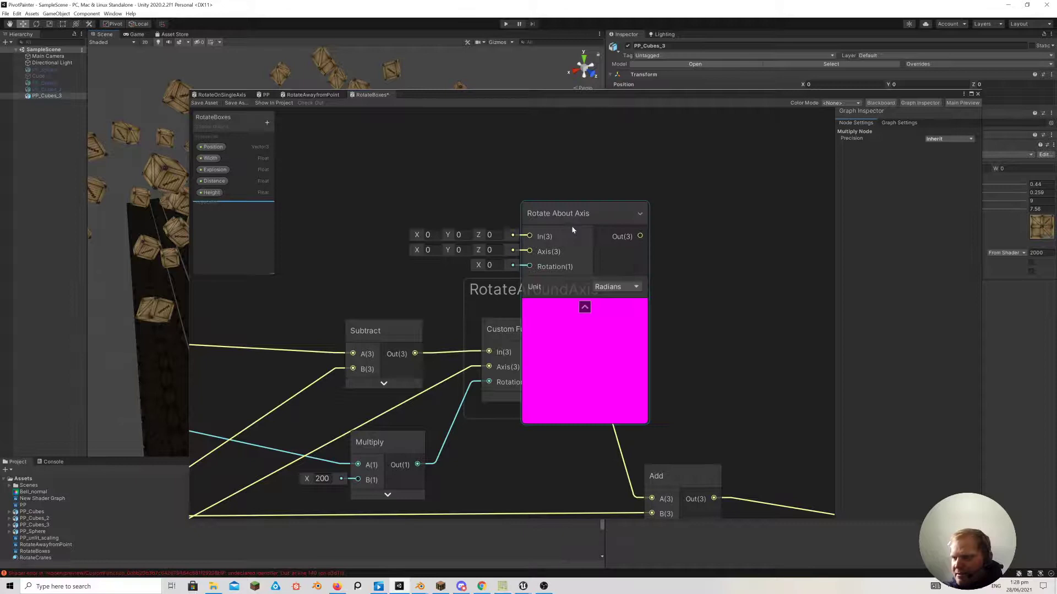
drag(578, 213, 535, 163)
click(682, 261)
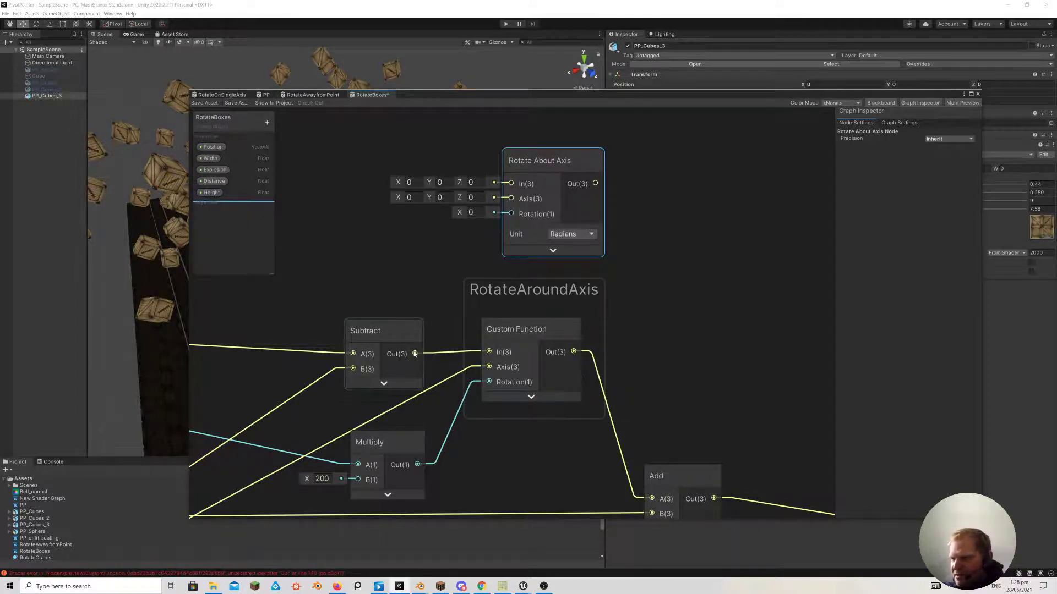
Connect the Subtract output to the Rotate About Axis node's In and the Calculate Rotation group's Normalize output to its Axis
drag(416, 353, 510, 183)
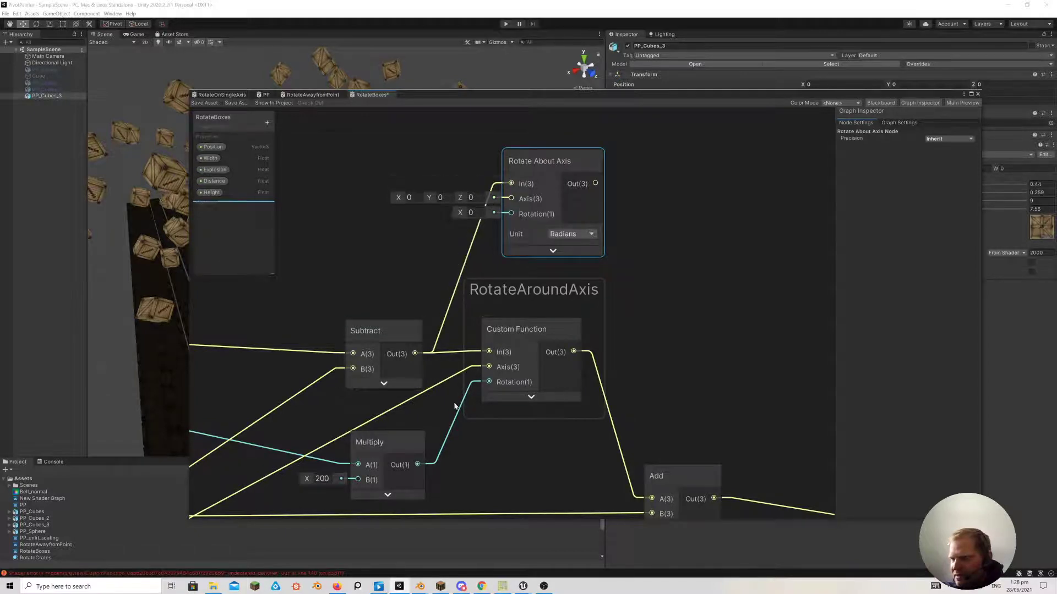
scroll(394, 346, down, 2)
scroll(474, 278, up, 1)
middle_drag(394, 342, 585, 239)
scroll(473, 287, down, 3)
drag(273, 427, 643, 158)
middle_drag(671, 176, 577, 214)
scroll(551, 292, up, 4)
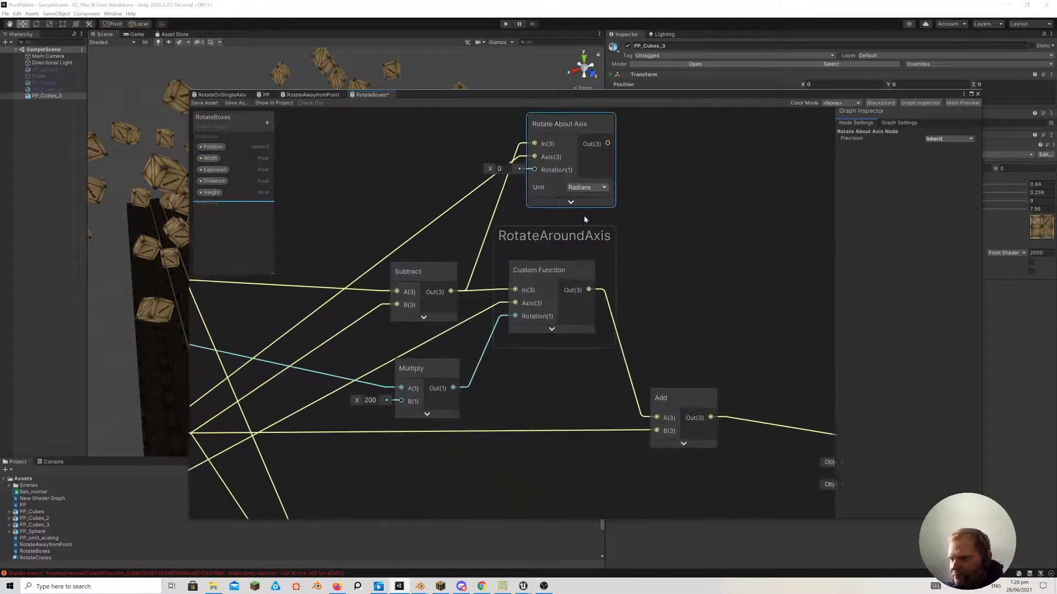
Connect the Multiply output to Rotate About Axis's Rotation, route its Out into the Add node's A input, and save the graph
drag(454, 389, 536, 170)
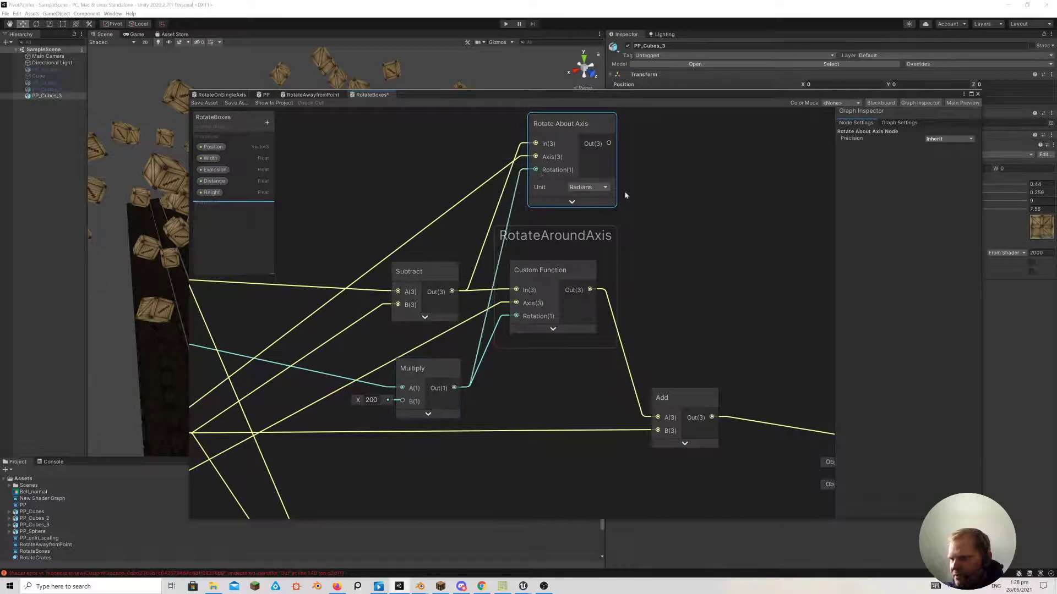
middle_drag(651, 205, 522, 213)
scroll(507, 223, down, 1)
scroll(495, 234, down, 1)
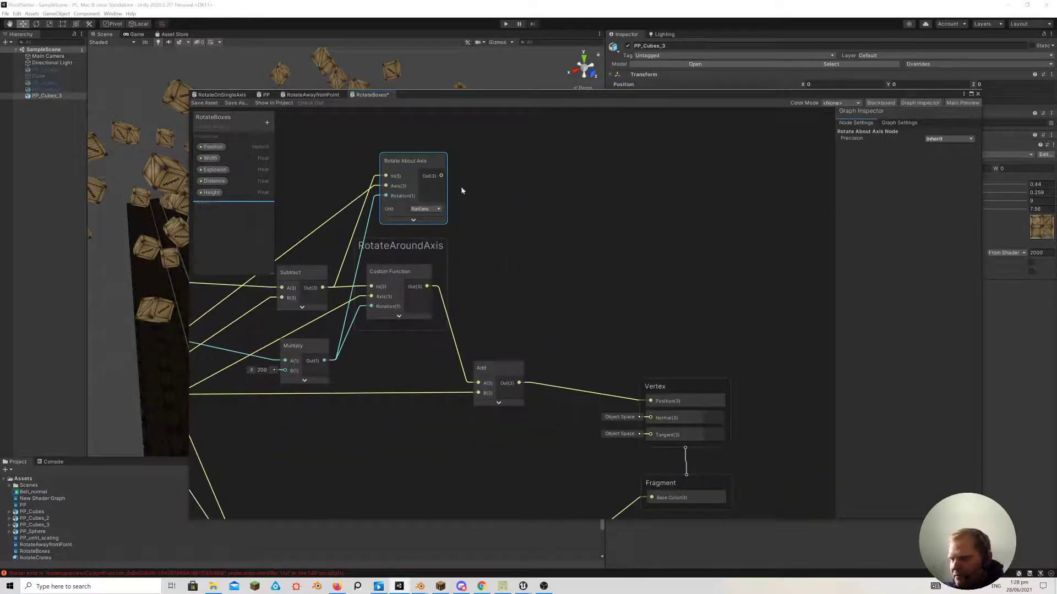
drag(441, 176, 478, 383)
drag(407, 164, 394, 162)
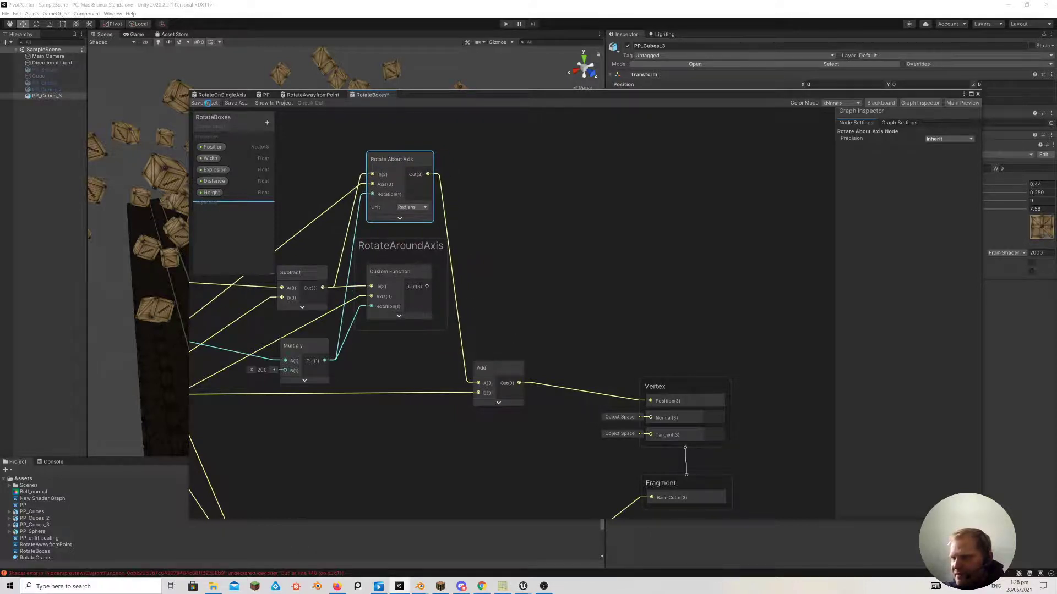
mouse_move(395, 98)
mouse_down()
mouse_move(394, 302)
mouse_move(413, 124)
mouse_move(401, 116)
mouse_up()
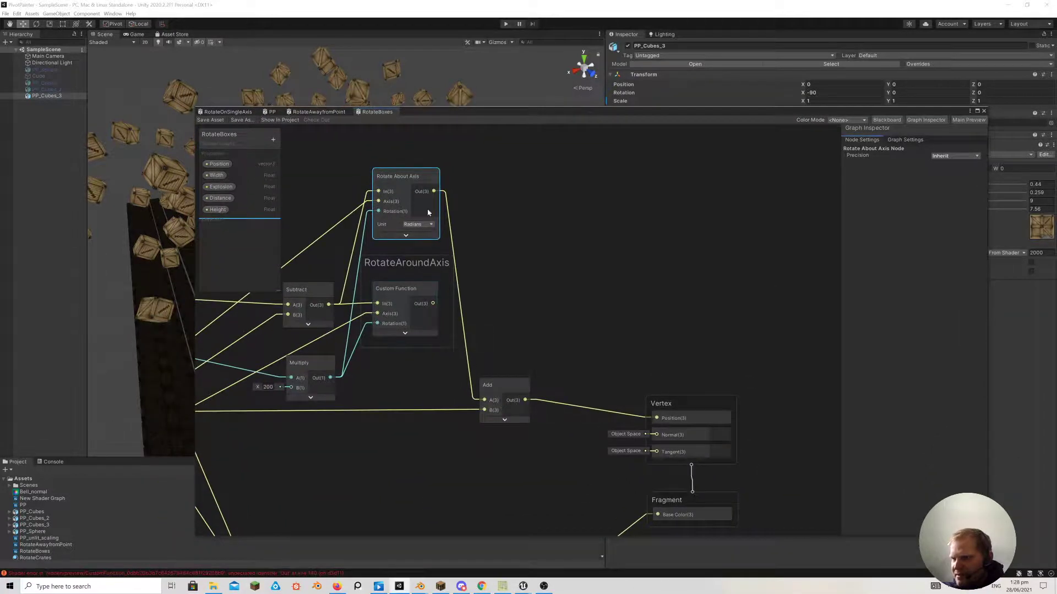
Move the Rotate About Axis node below the Multiply node that feeds its Rotation input
drag(406, 181, 414, 202)
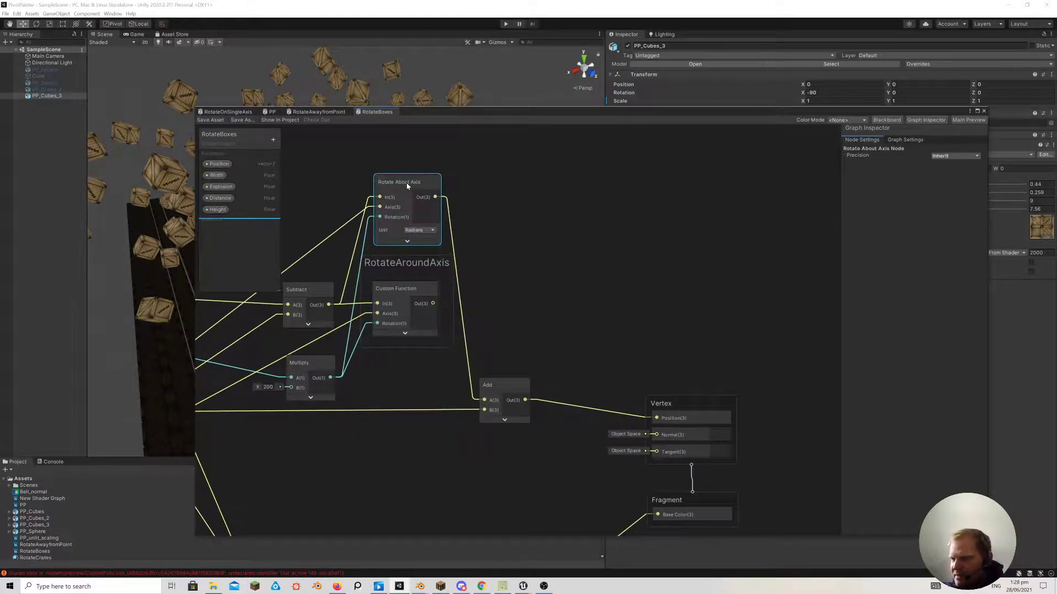
scroll(414, 201, up, 3)
middle_drag(414, 202, 468, 259)
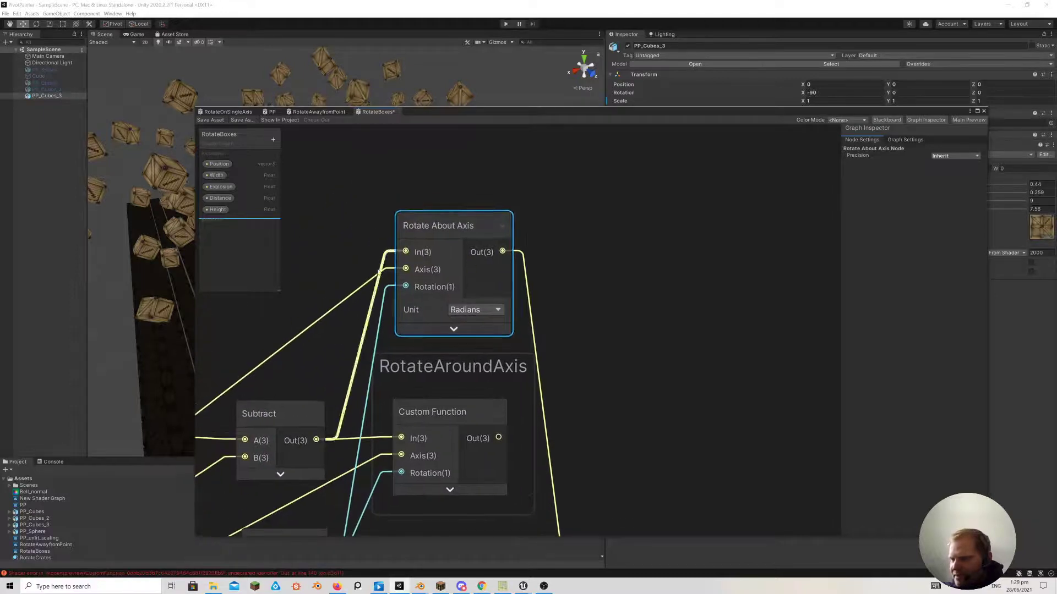
mouse_move(423, 238)
mouse_down()
mouse_move(489, 244)
mouse_move(434, 240)
mouse_up()
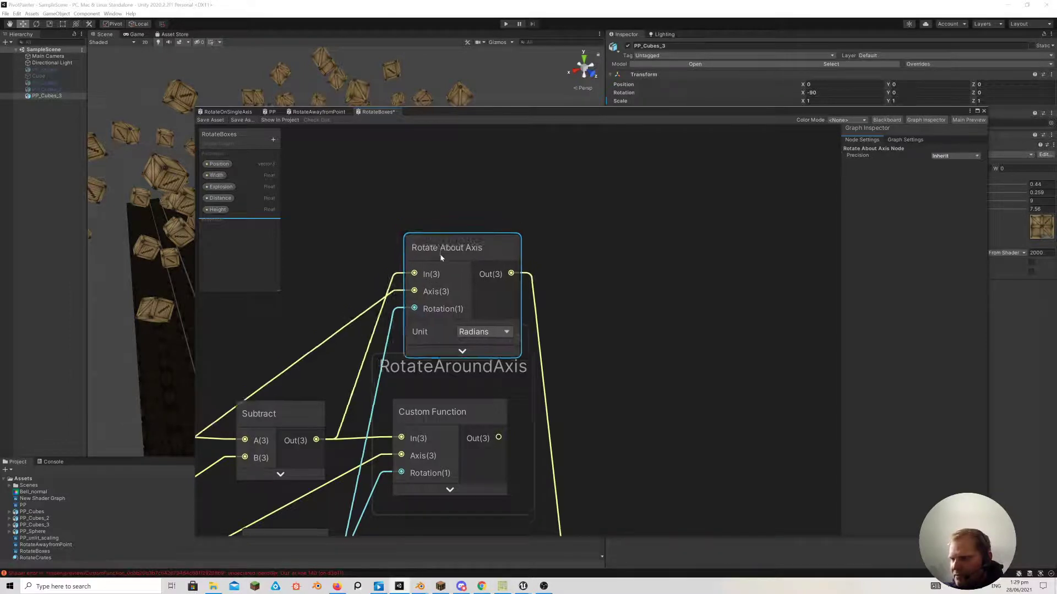
drag(437, 238, 443, 259)
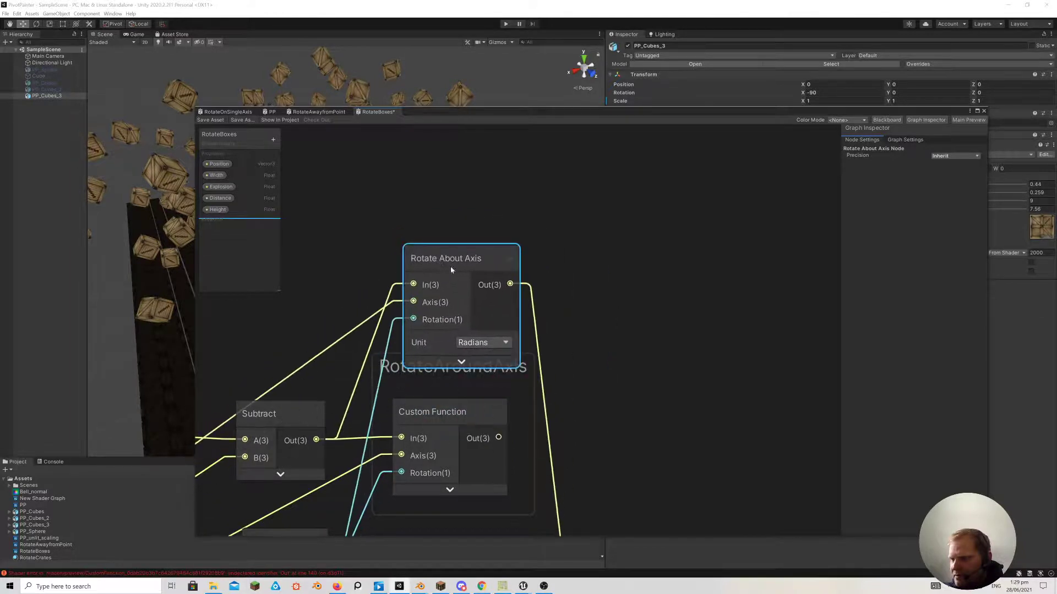
scroll(514, 274, down, 3)
middle_drag(544, 282, 499, 179)
drag(429, 175, 415, 429)
middle_drag(534, 296, 642, 137)
scroll(575, 237, down, 6)
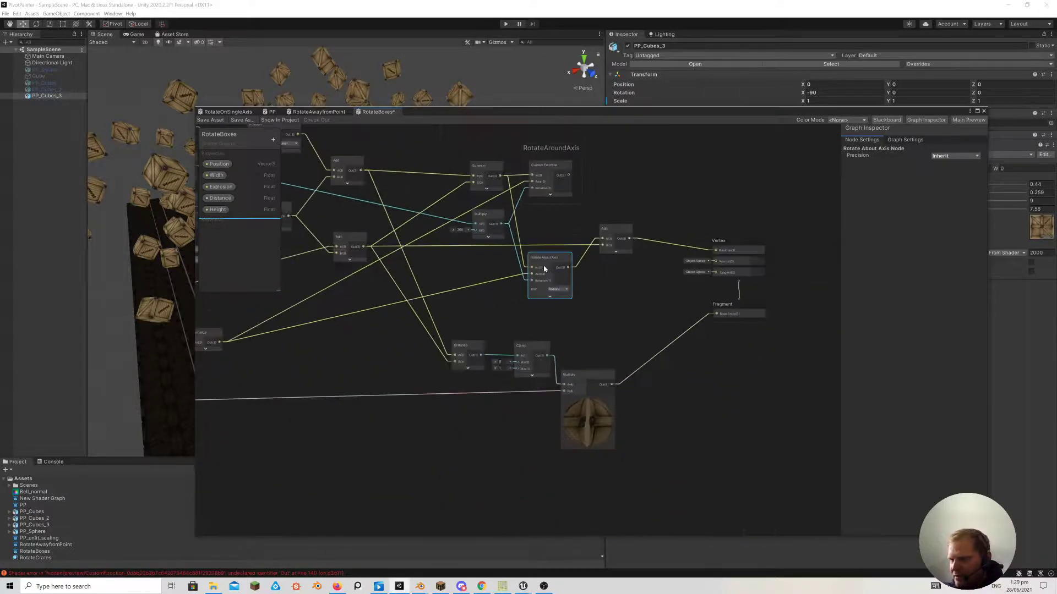
Keep the unsaved RotateBoxes graph open, dock it beside the Asset Store view, and return to the Scene view
middle_drag(481, 347, 680, 392)
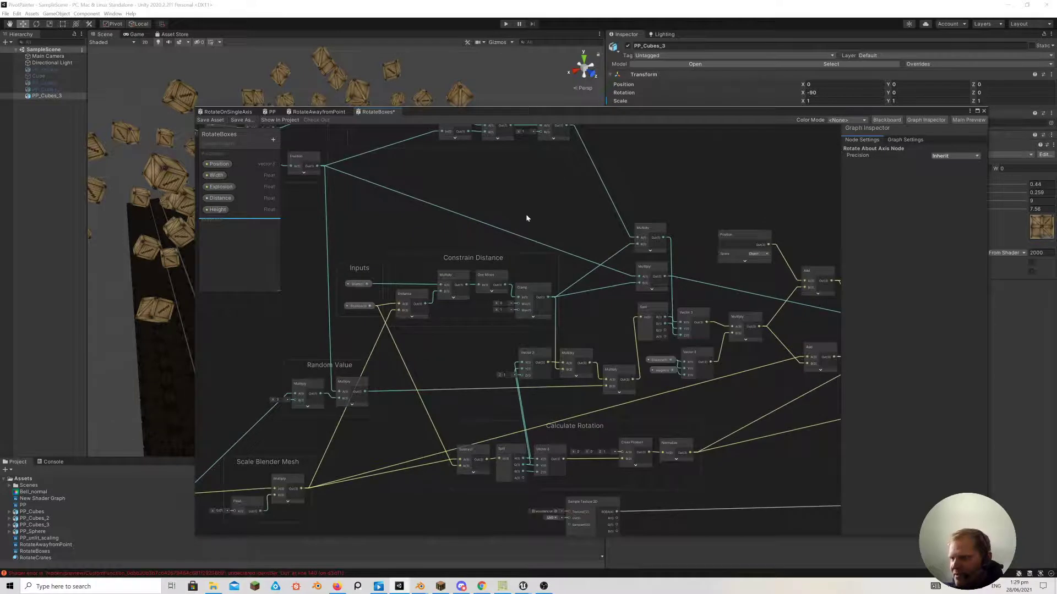
middle_drag(526, 217, 547, 263)
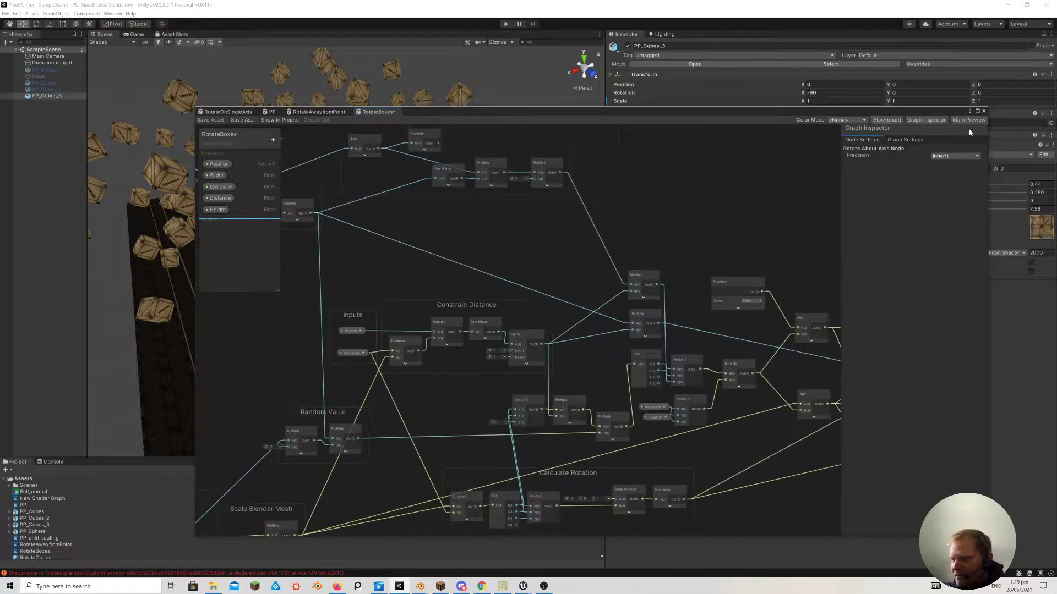
click(984, 111)
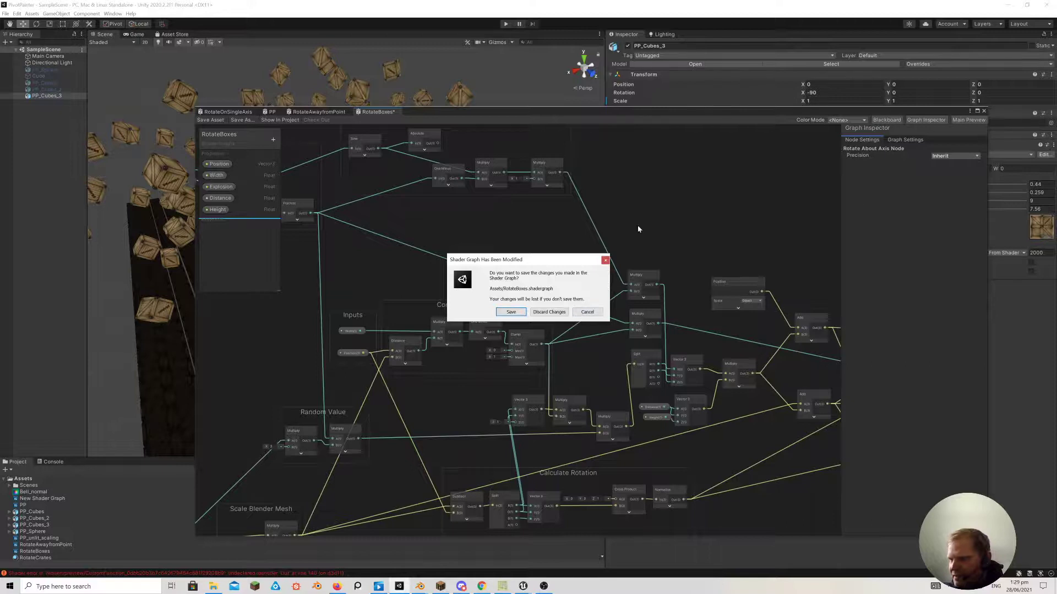
click(586, 312)
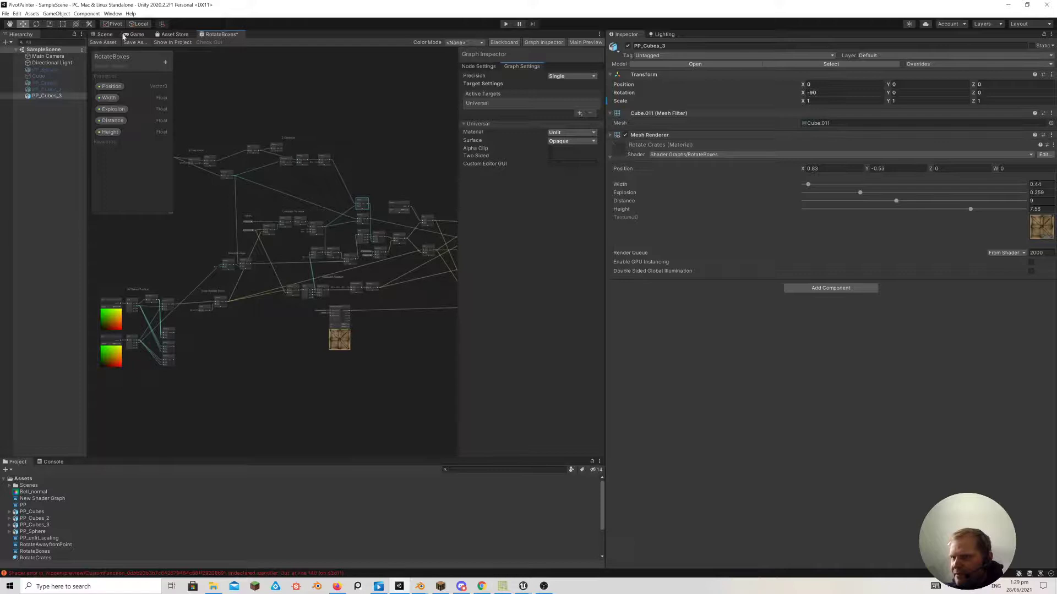
click(105, 34)
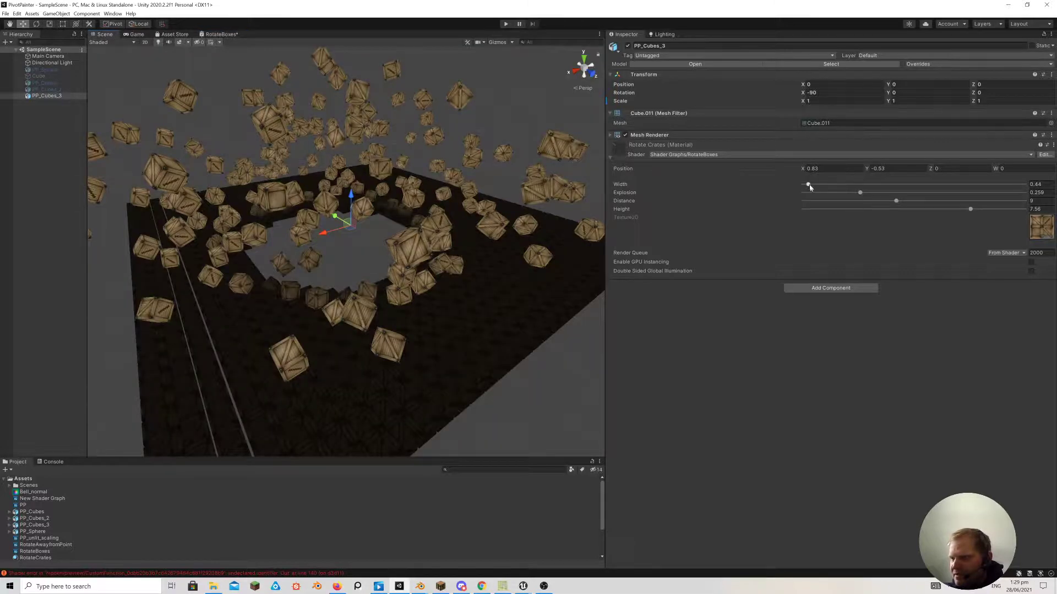
Set the Rotate Crates material's Width to 0.3, Explosion to 0.341, Distance to 13.84 and Height to 5.94
drag(810, 187, 423, 203)
scroll(366, 213, down, 4)
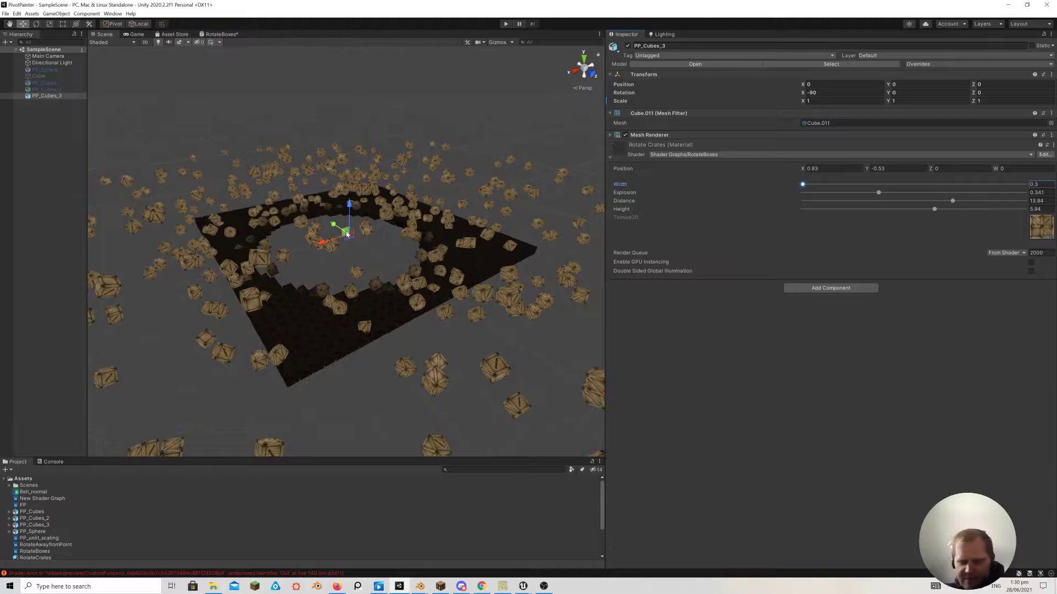
alt+drag(342, 229, 377, 193)
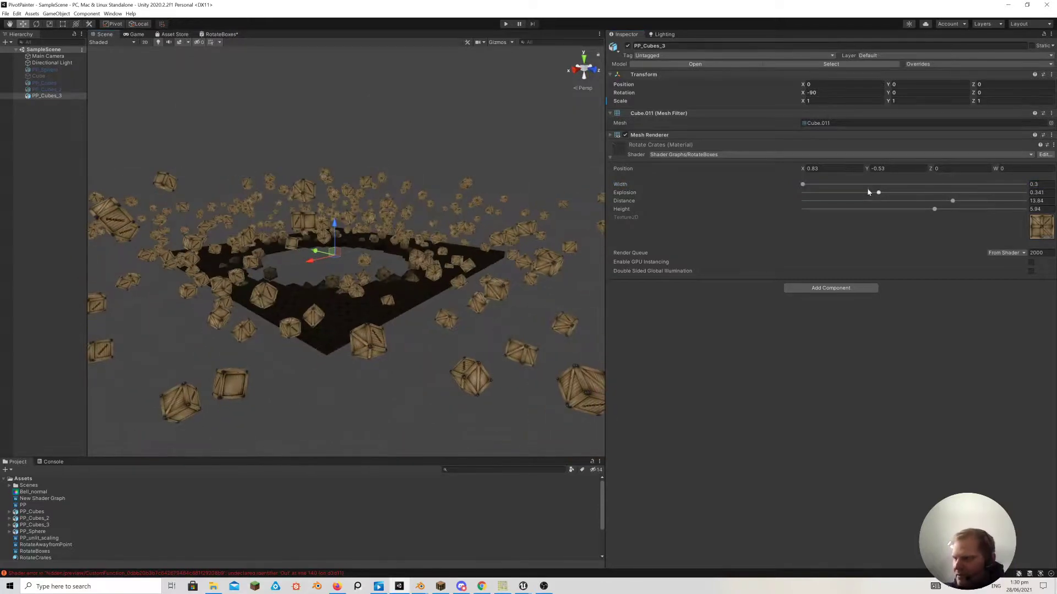
Try the material with Explosion at 0.999, reduce Distance to 2.6, and bring Explosion back to 0.488
drag(881, 194, 1039, 216)
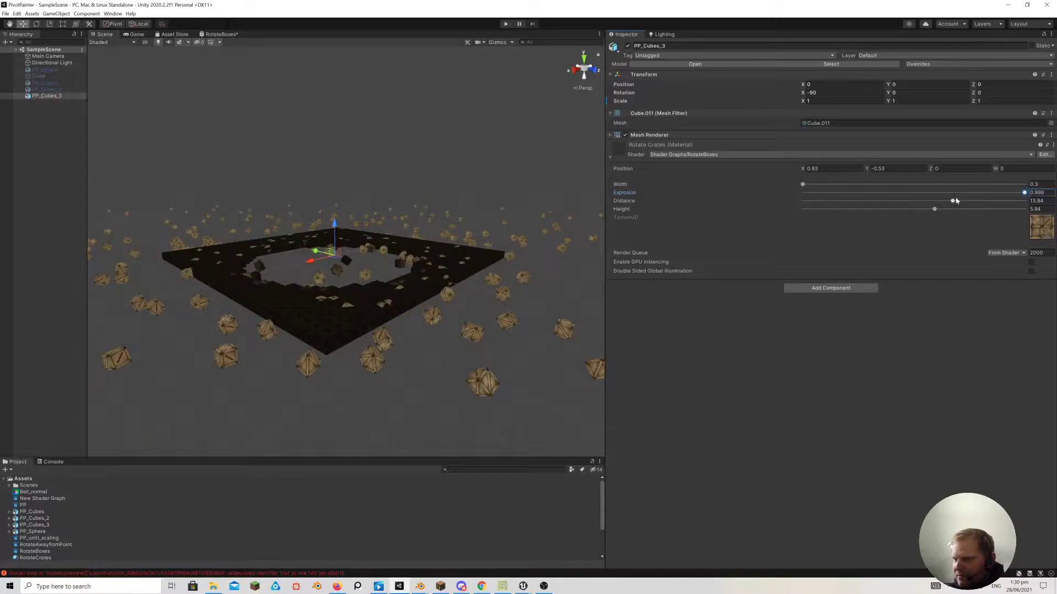
drag(954, 201, 822, 203)
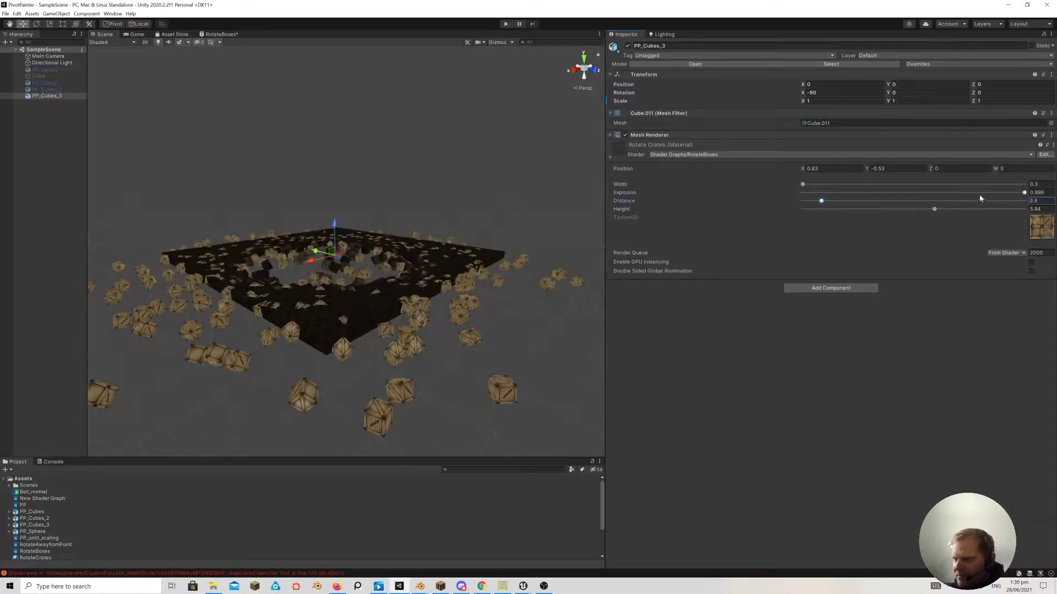
drag(1022, 192, 948, 225)
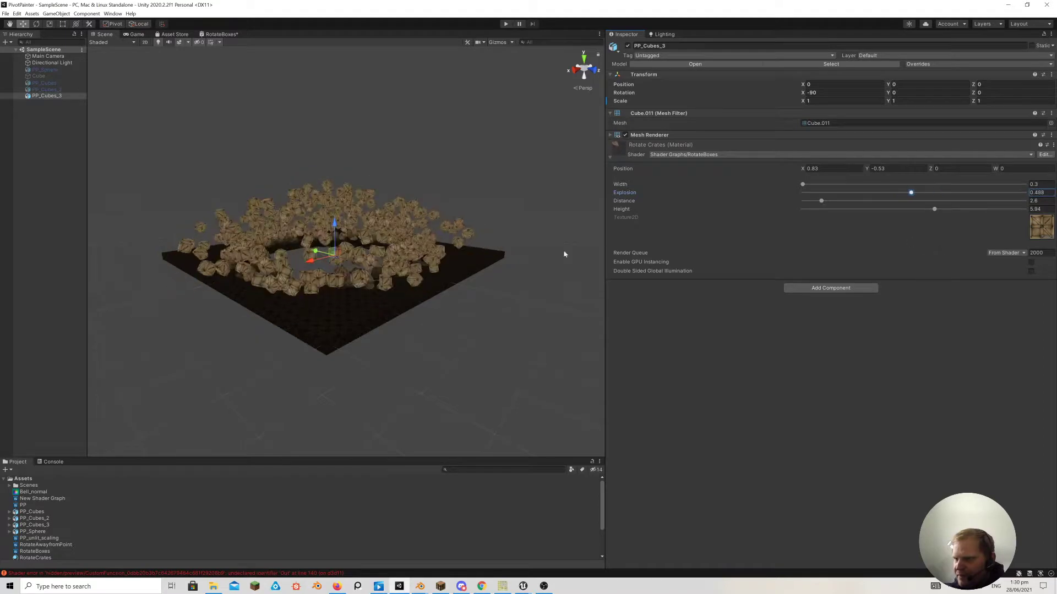
Try the material's Explosion at 0.177 and at 0.38 to compare how the crates spread and rotate
alt+drag(530, 224, 492, 251)
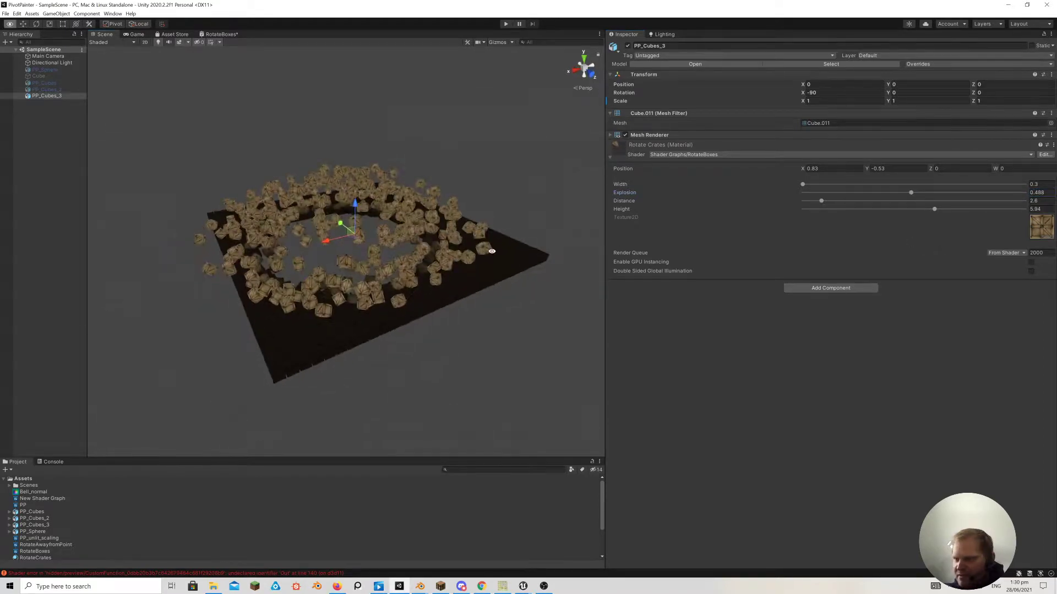
scroll(413, 262, up, 10)
alt+drag(422, 255, 358, 184)
scroll(499, 237, down, 6)
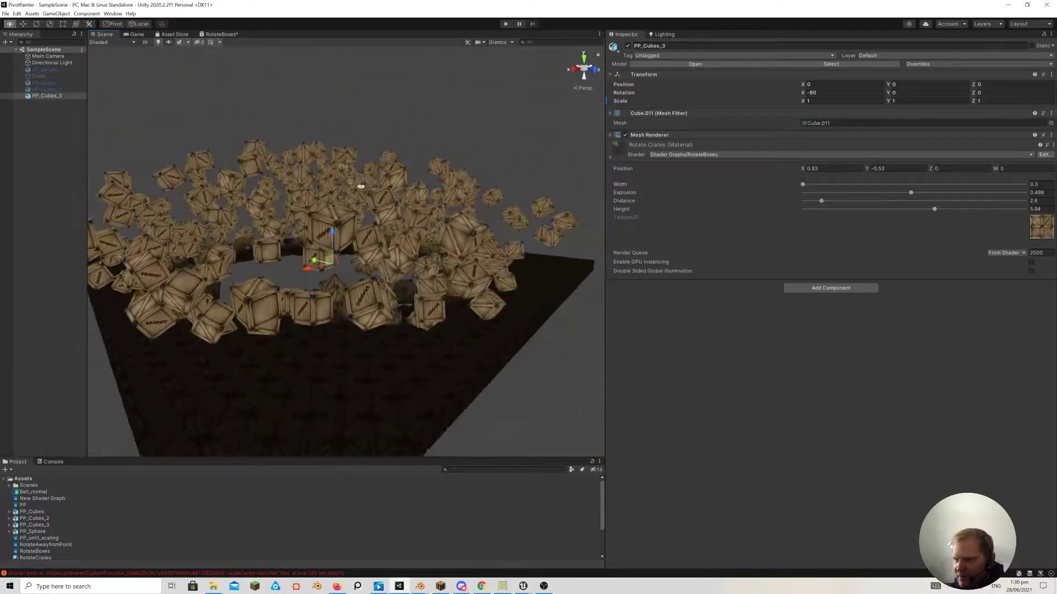
drag(909, 197, 842, 197)
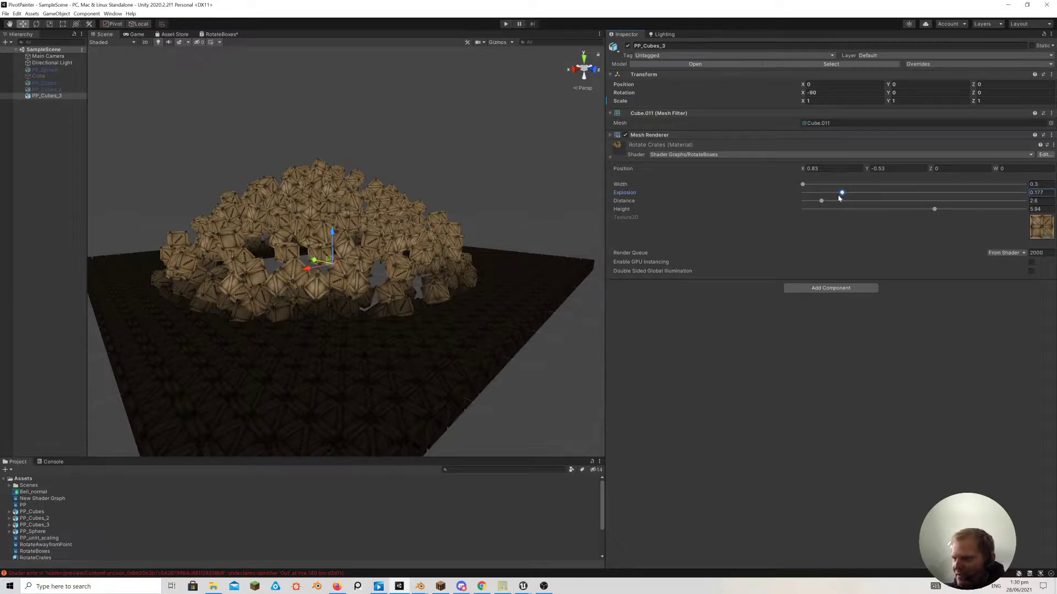
drag(839, 198, 886, 192)
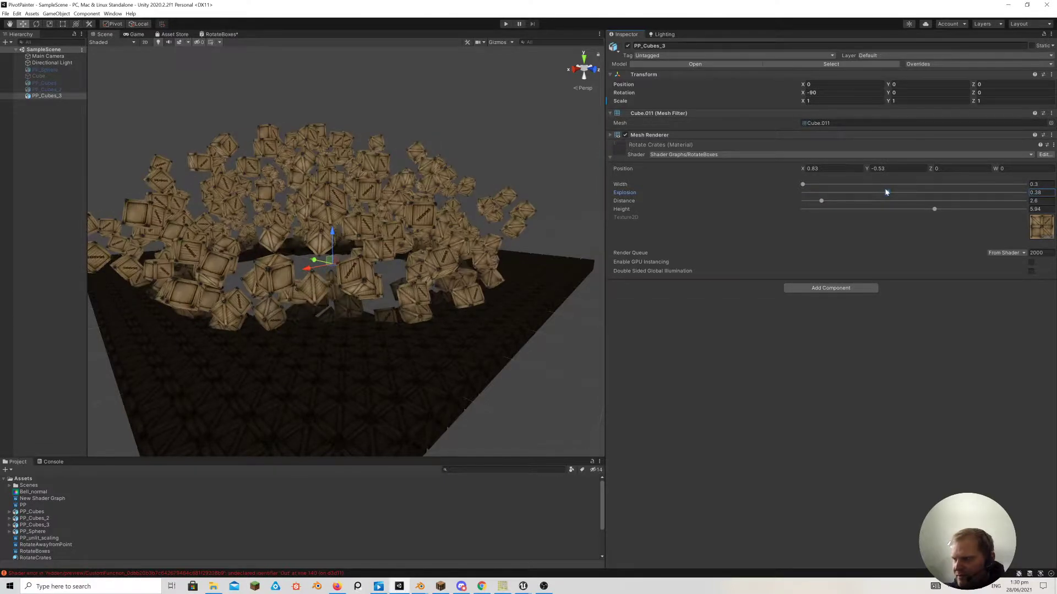
Test Distance at 1, set it to 3.55, and vary Explosion from 0.077 up to 0.632
mouse_move(821, 201)
mouse_down()
mouse_move(892, 200)
mouse_move(941, 216)
mouse_move(802, 200)
mouse_move(866, 213)
mouse_move(808, 210)
mouse_move(815, 185)
mouse_up()
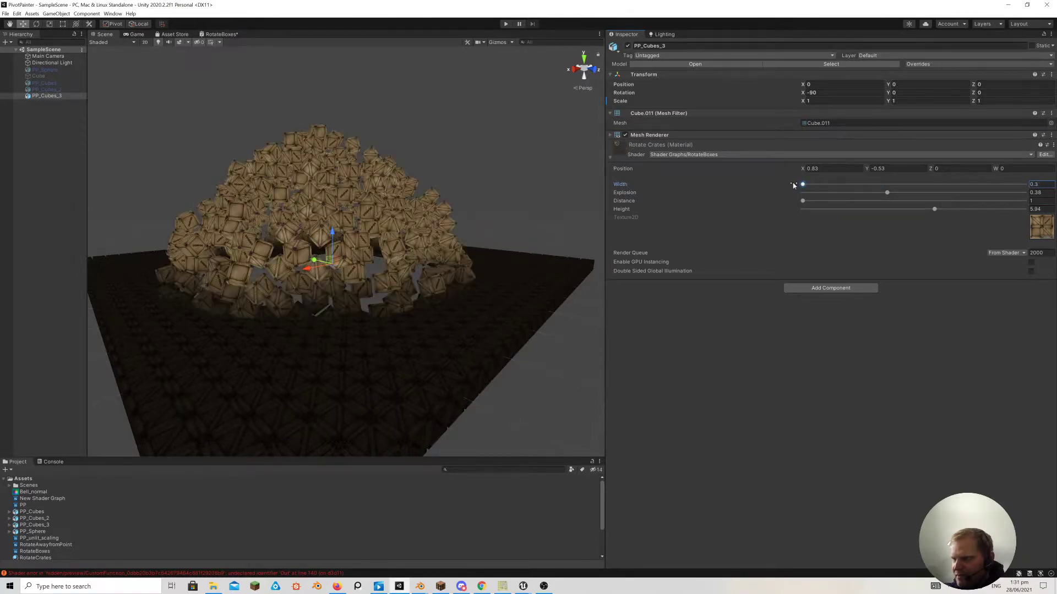
drag(805, 203, 848, 211)
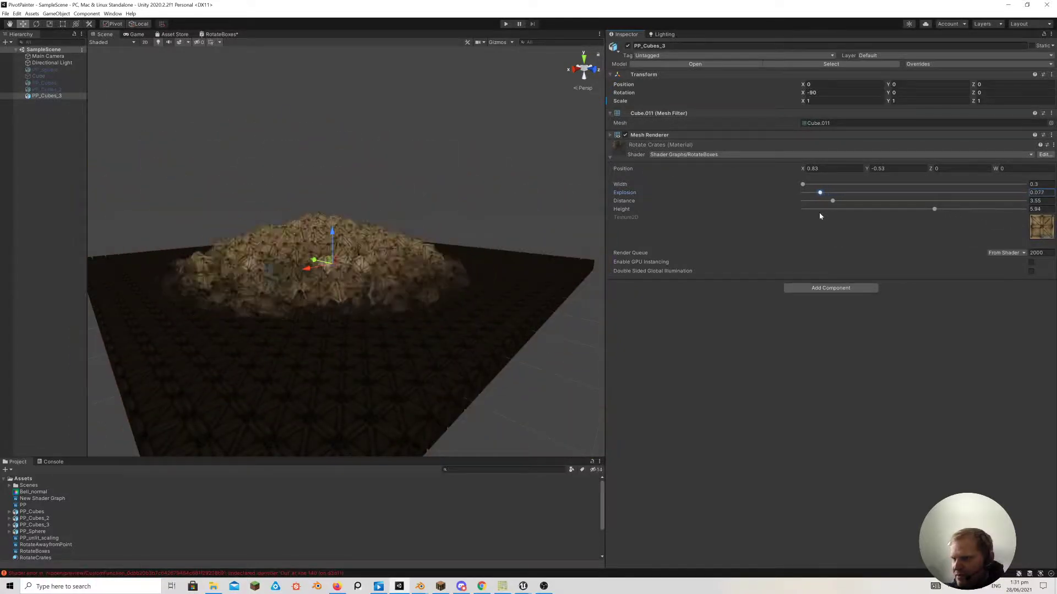
drag(848, 220, 921, 205)
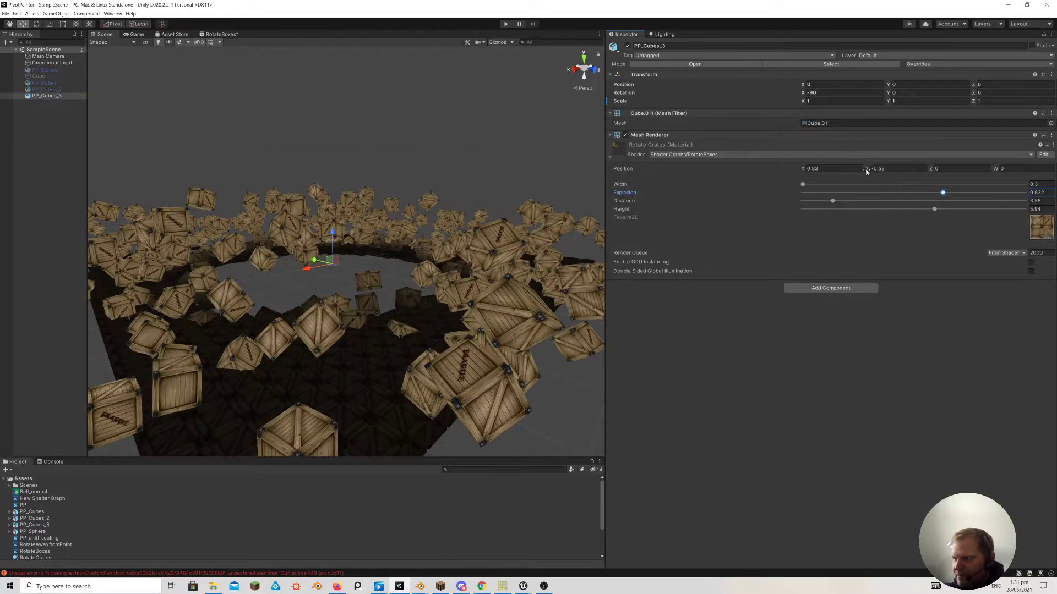
Shift the explosion centre to Position X -0.23 and Y -1.17, with Explosion set to 0.175
mouse_move(866, 168)
mouse_down()
mouse_move(904, 174)
mouse_move(862, 169)
mouse_up()
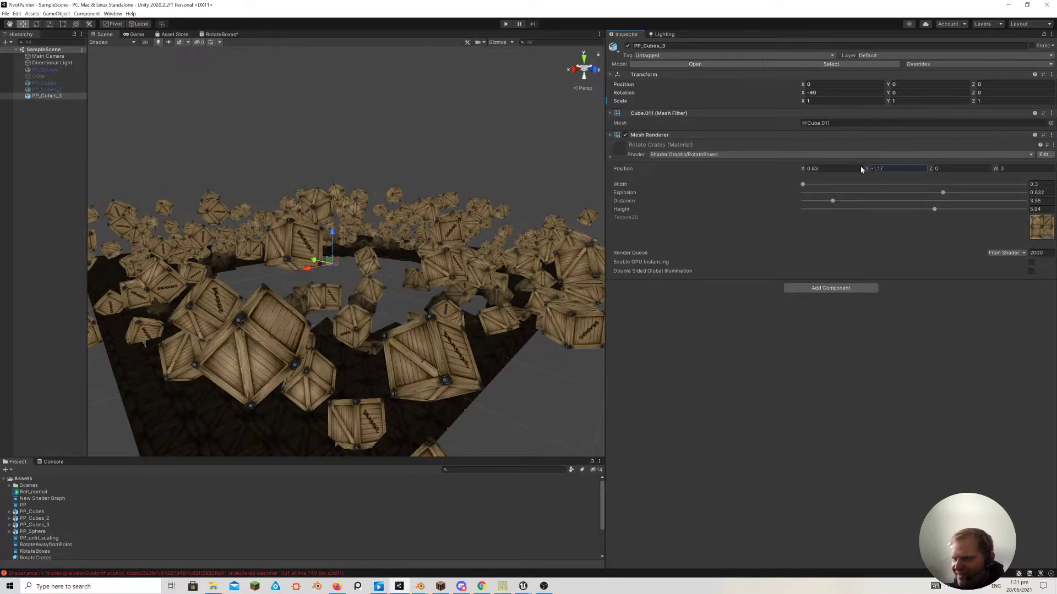
drag(944, 193, 841, 193)
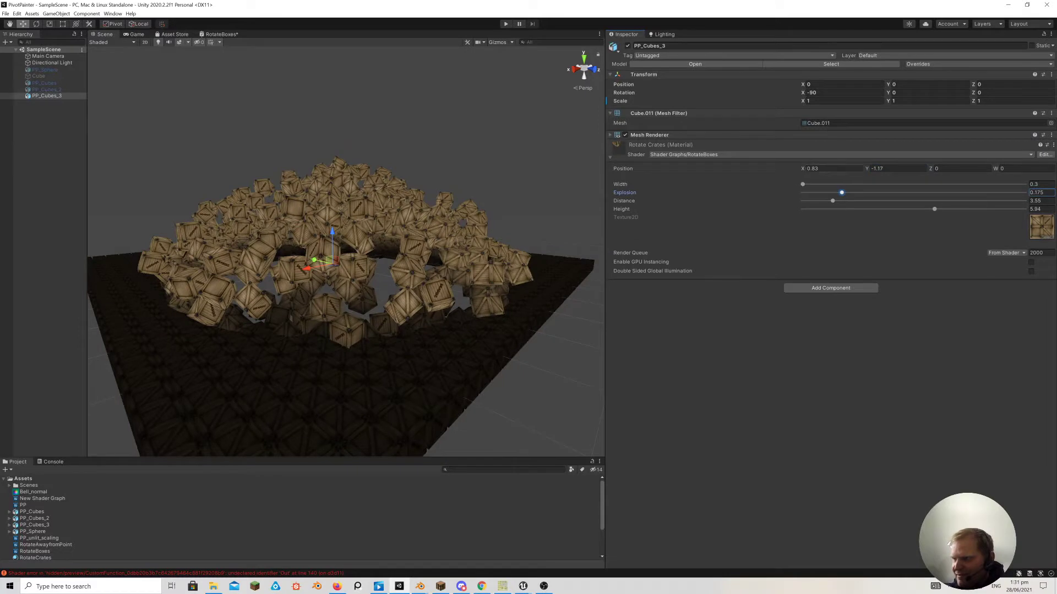
drag(806, 168, 798, 169)
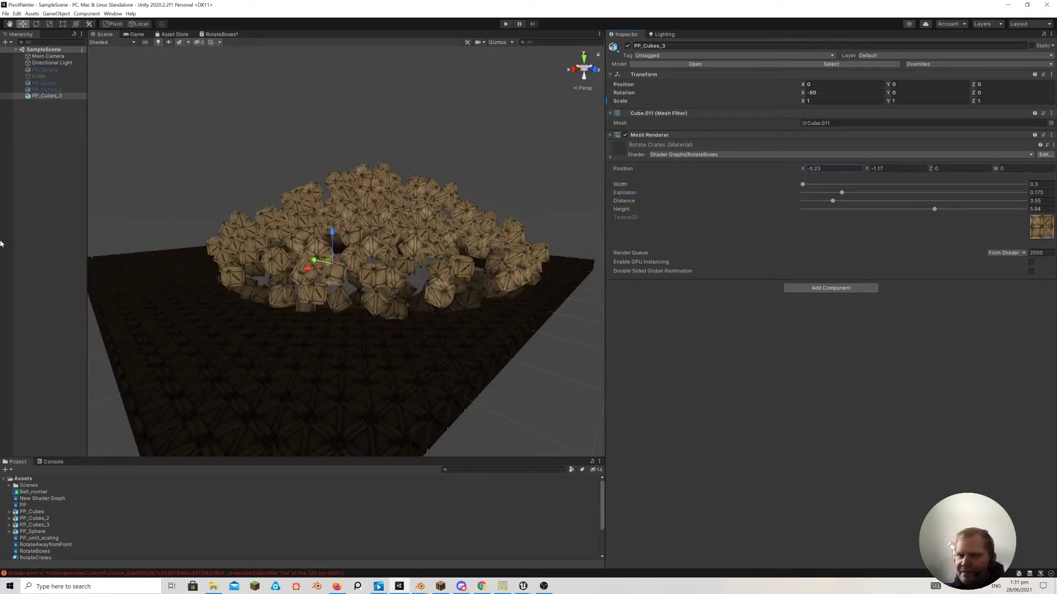